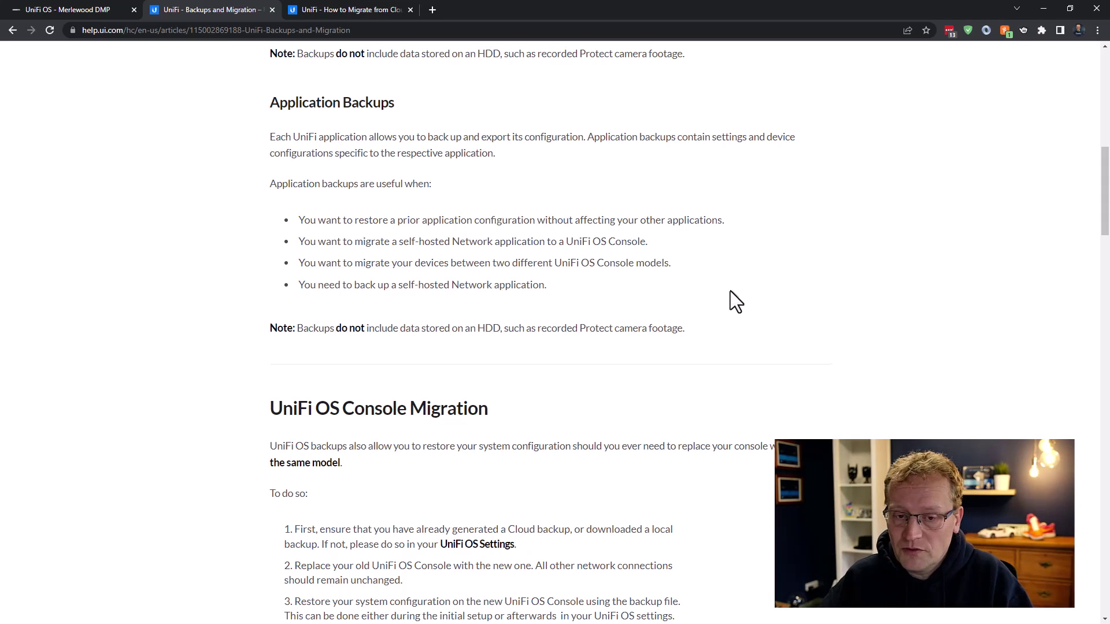
# - Read down through the Backups help article
pyautogui.scroll(-3, 765, 342)
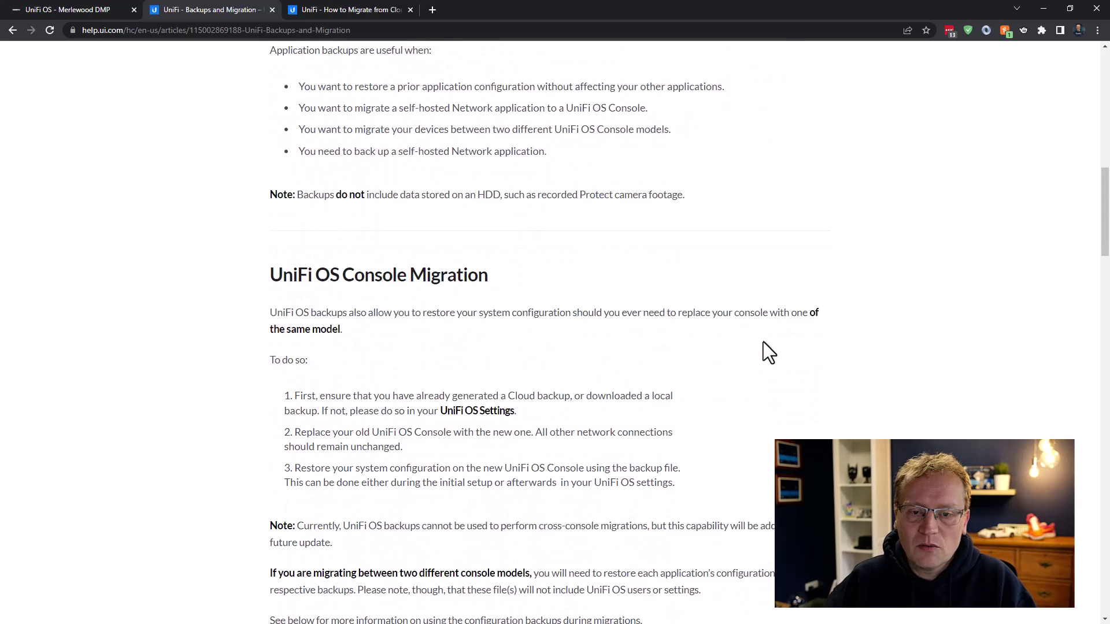
pyautogui.scroll(-2, 764, 342)
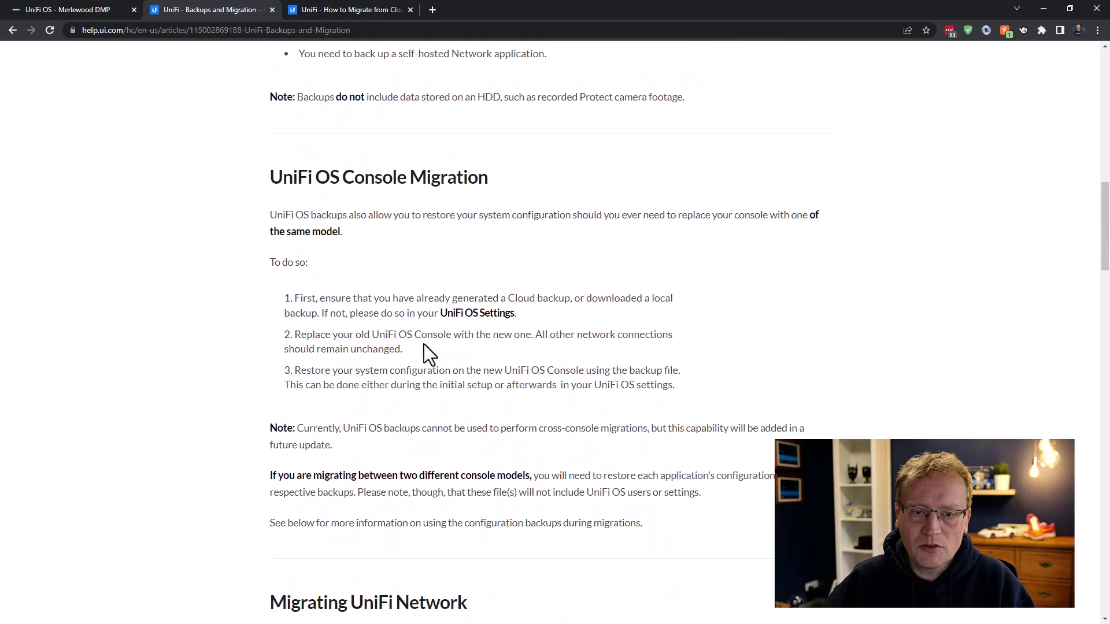
pyautogui.scroll(-2, 427, 345)
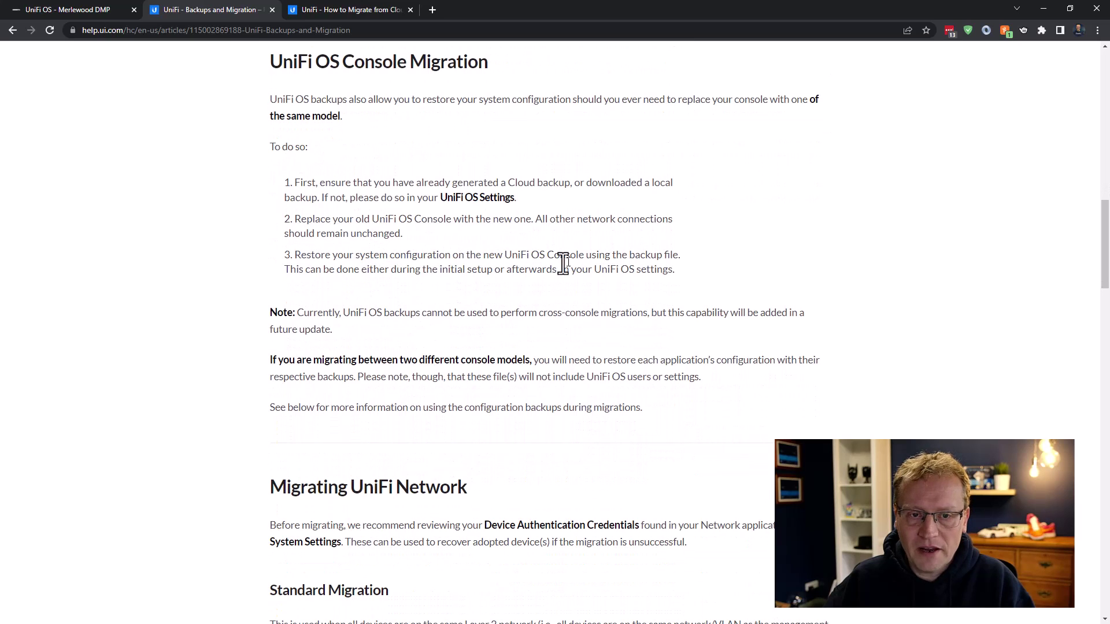
pyautogui.scroll(-1, 441, 286)
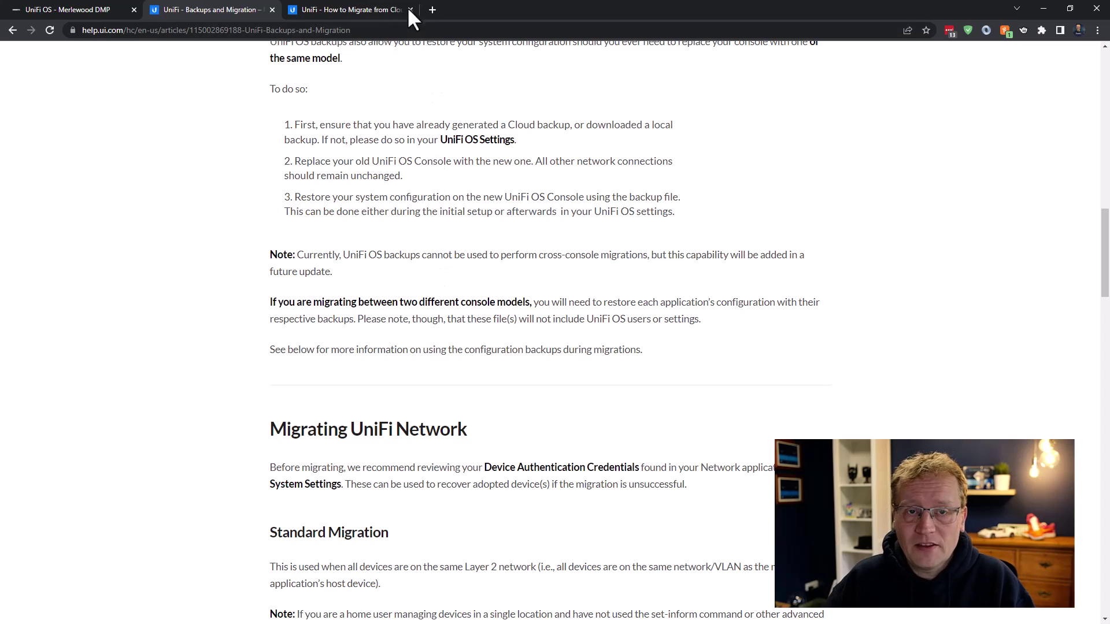
# - Review the Cloud Key to UDM migration article, then return to the UniFi OS console page
pyautogui.click(337, 9)
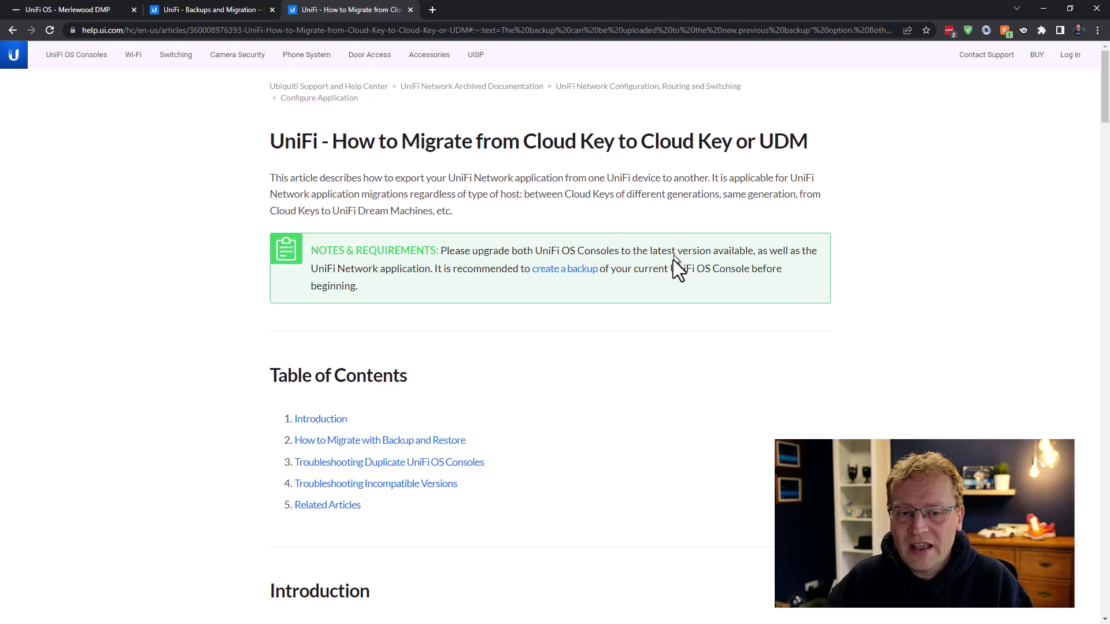
pyautogui.scroll(-6, 657, 354)
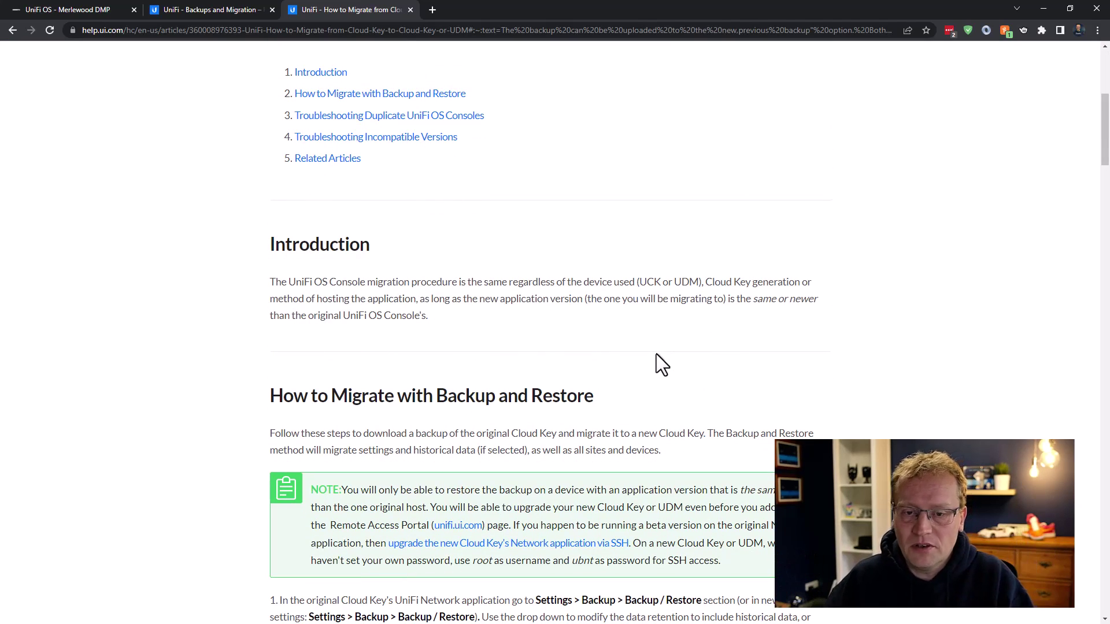
pyautogui.scroll(-9, 656, 354)
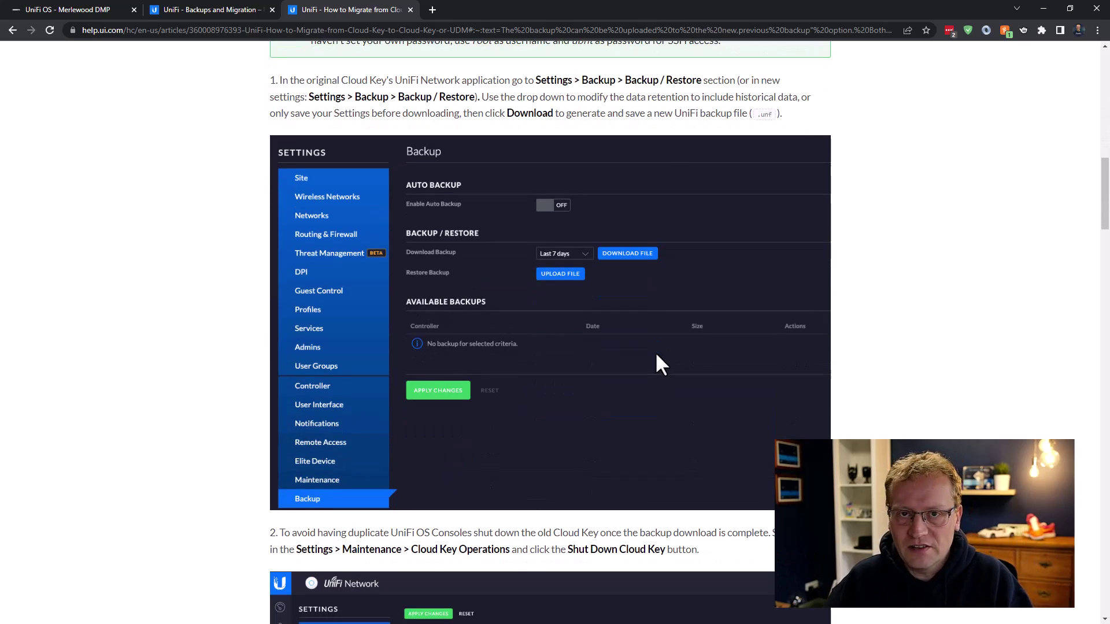
pyautogui.scroll(15, 657, 354)
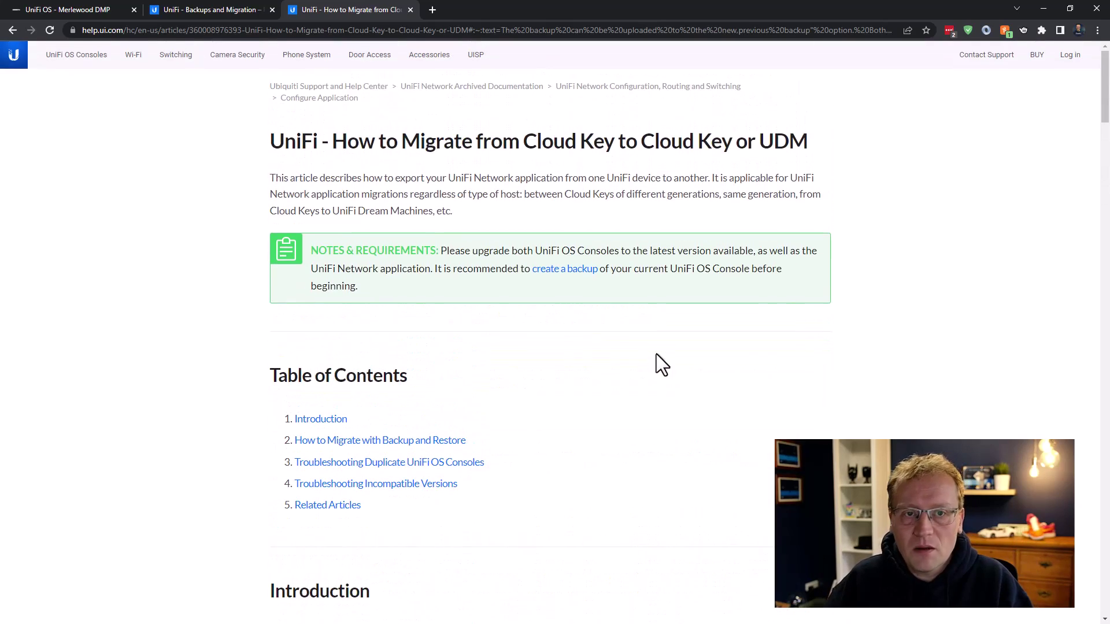
pyautogui.click(60, 8)
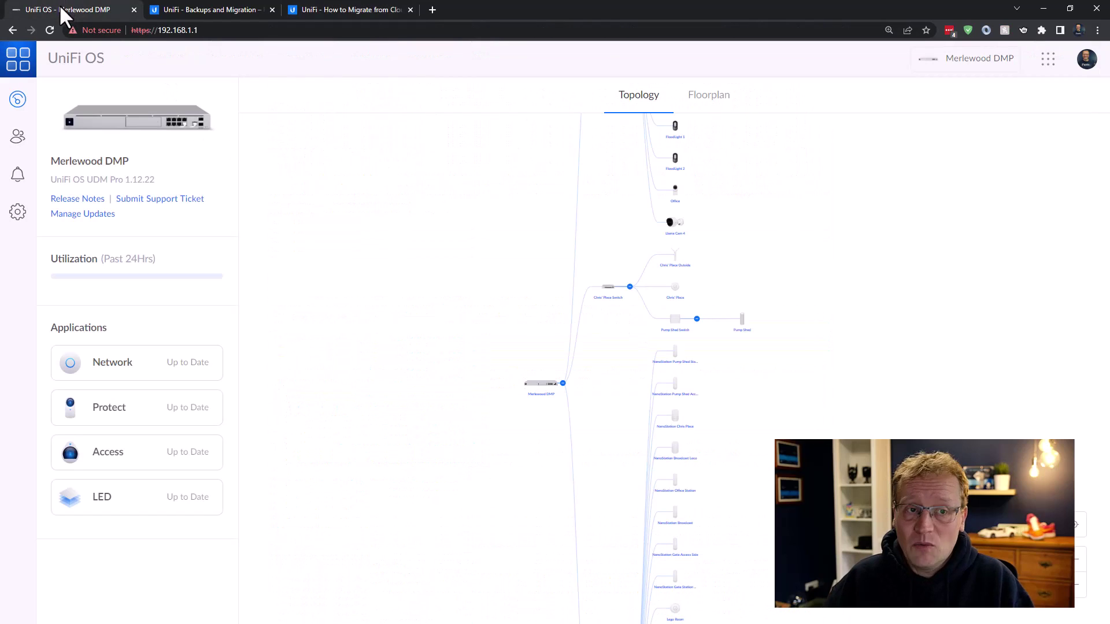
# - Create a console config backup, download the unifi_core_backup file, and switch to the Network app
pyautogui.click(17, 224)
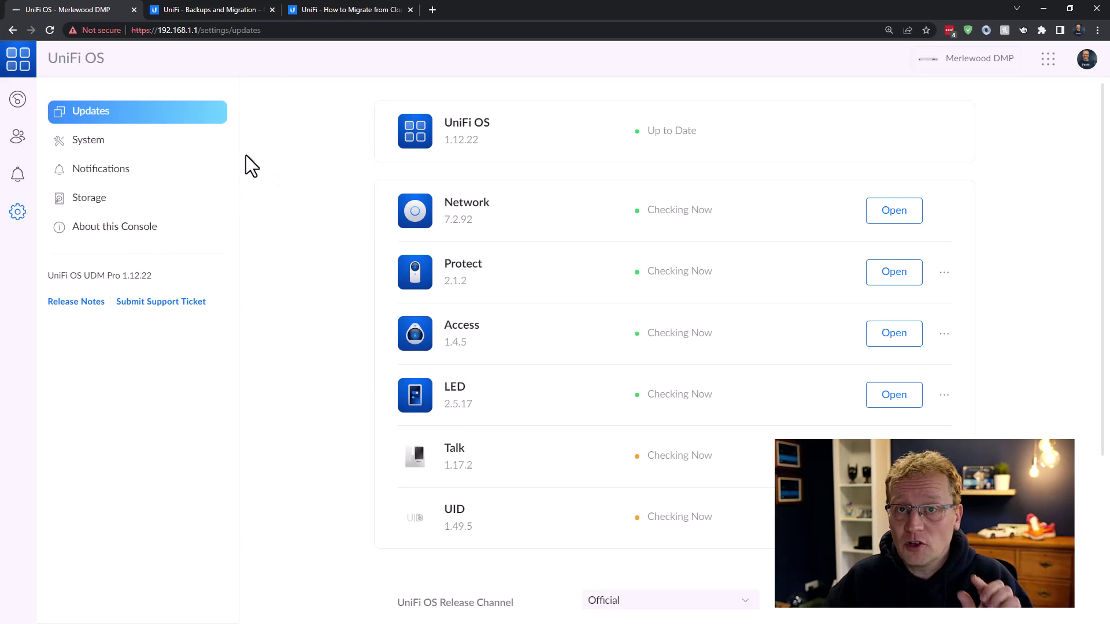
pyautogui.click(91, 146)
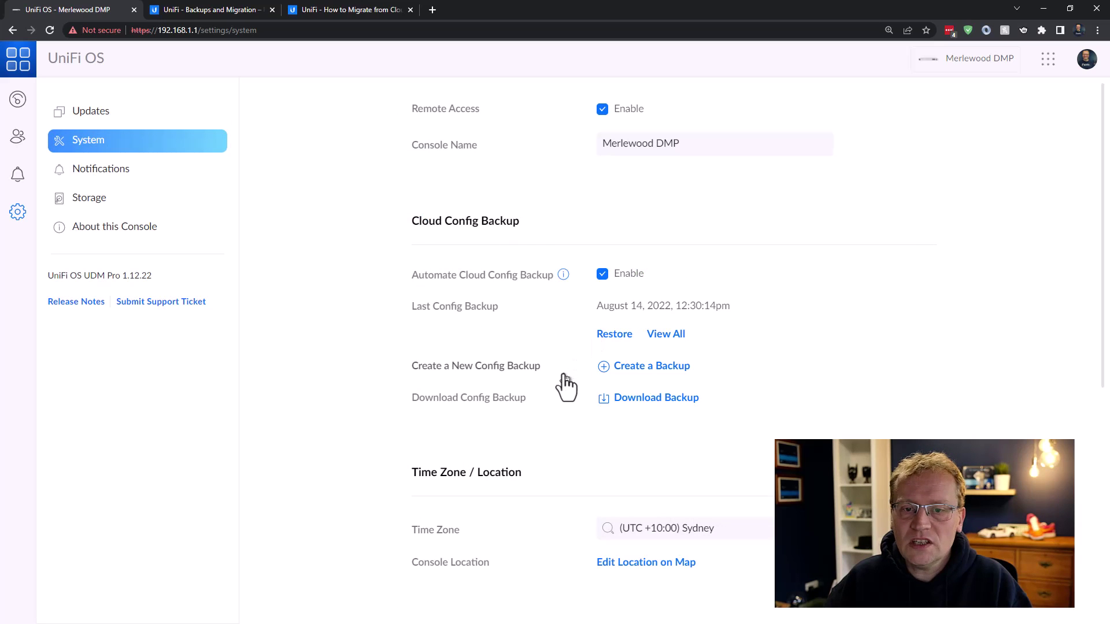
pyautogui.click(662, 368)
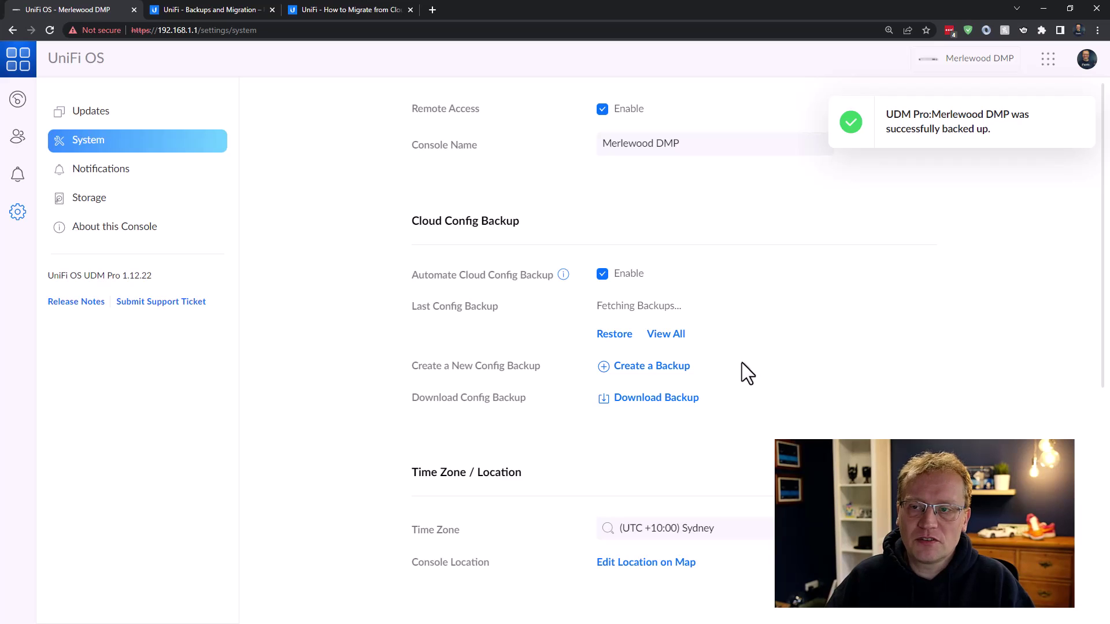
pyautogui.click(640, 398)
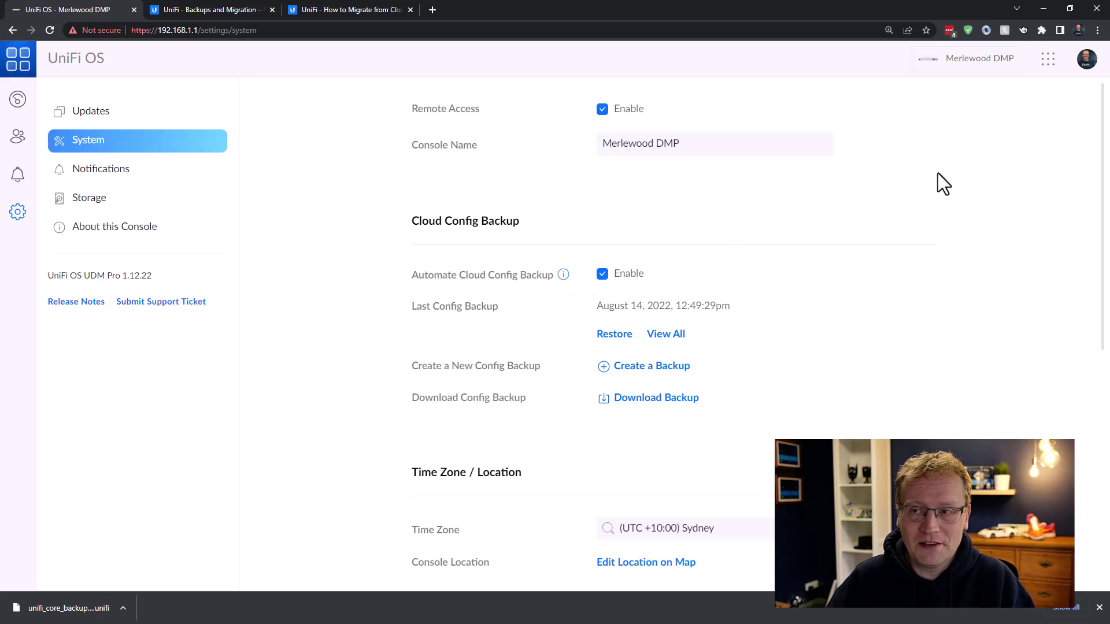
pyautogui.click(1050, 60)
pyautogui.click(888, 120)
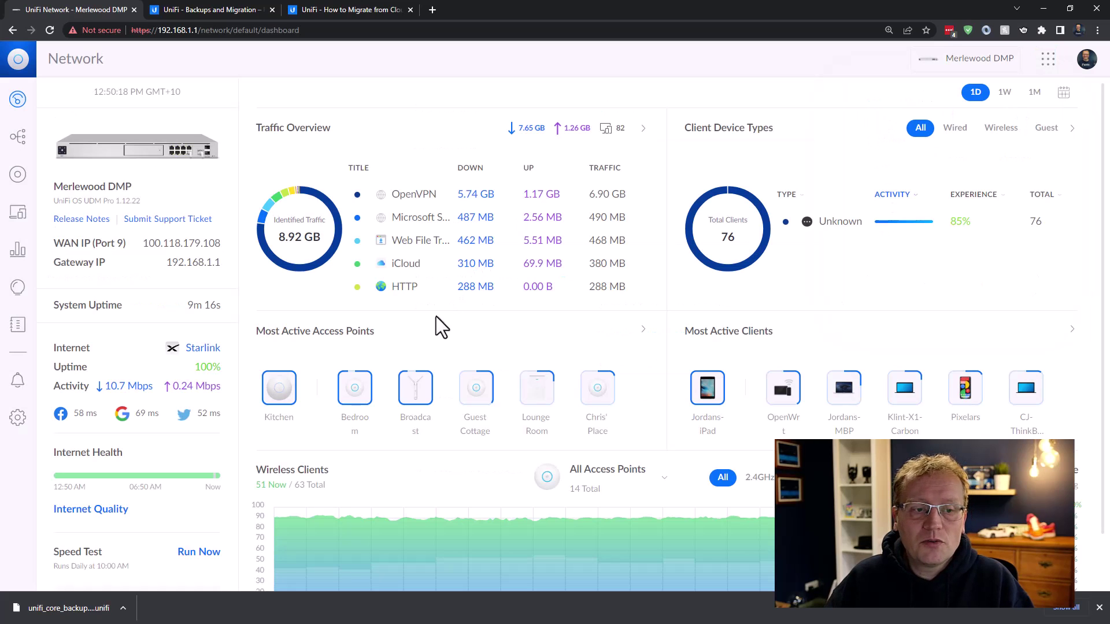
# - Download a 'Settings Only' Network backup from System settings, then switch to the Protect app
pyautogui.click(15, 422)
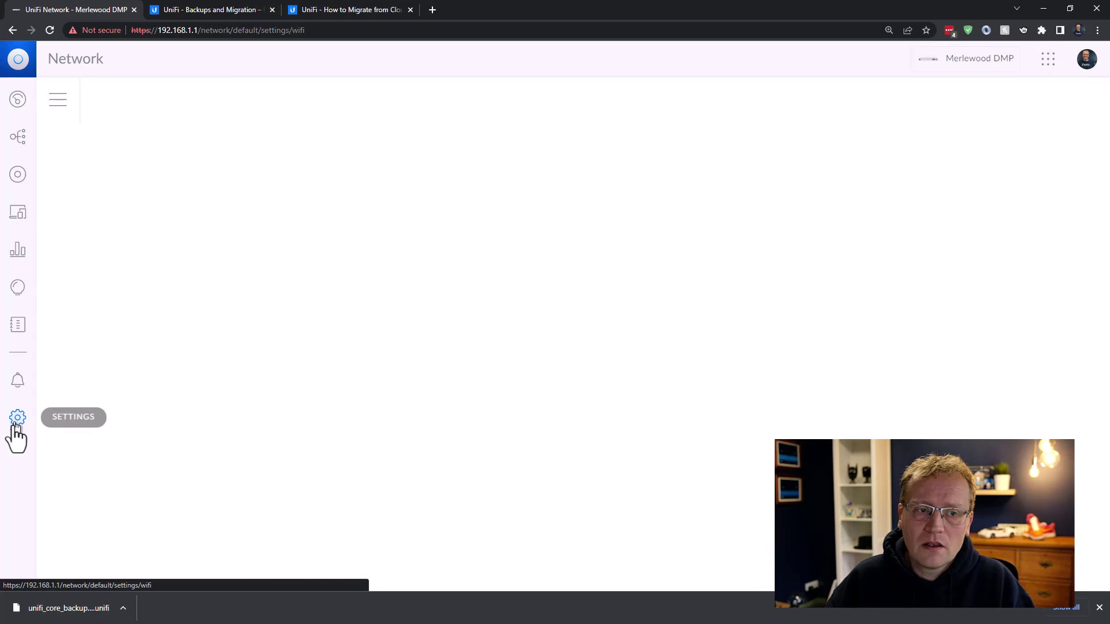
pyautogui.click(87, 388)
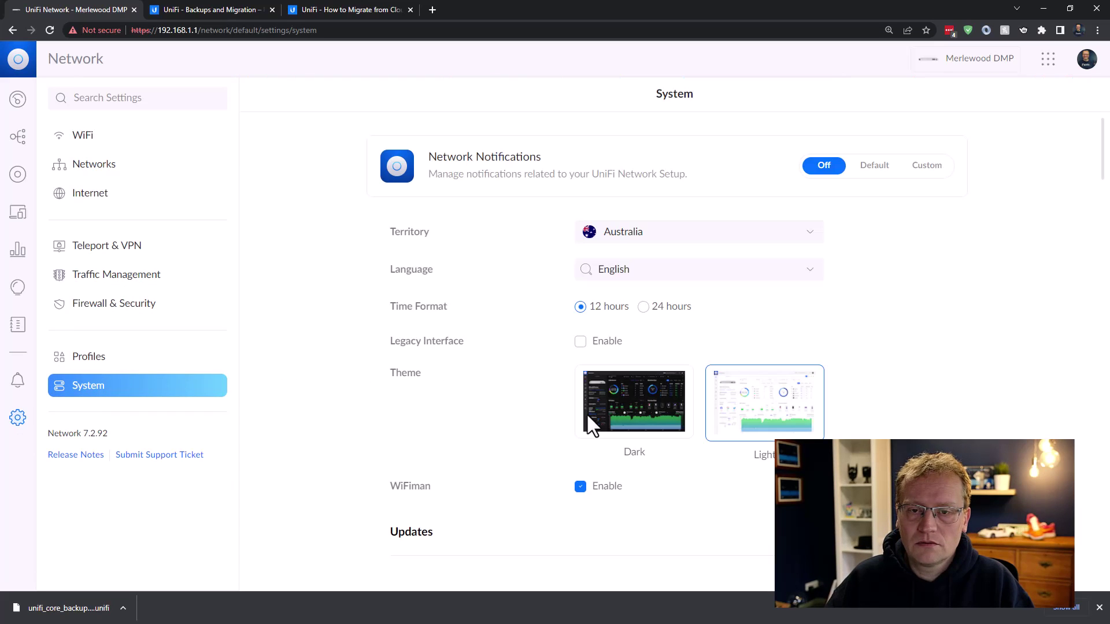
pyautogui.scroll(-15, 587, 415)
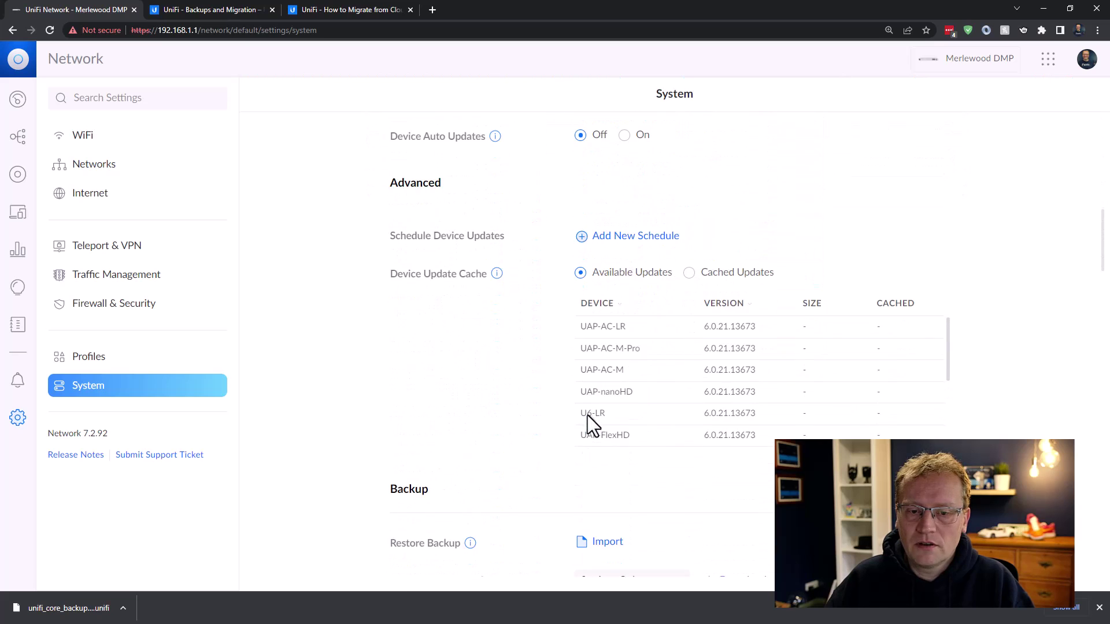
pyautogui.scroll(-1, 587, 415)
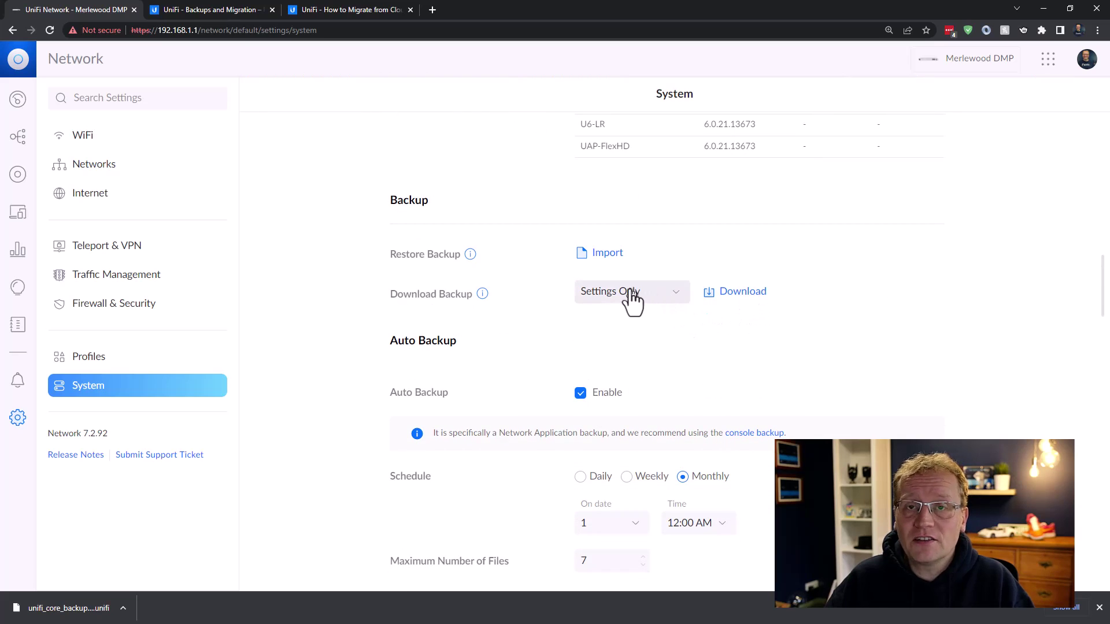
pyautogui.click(678, 296)
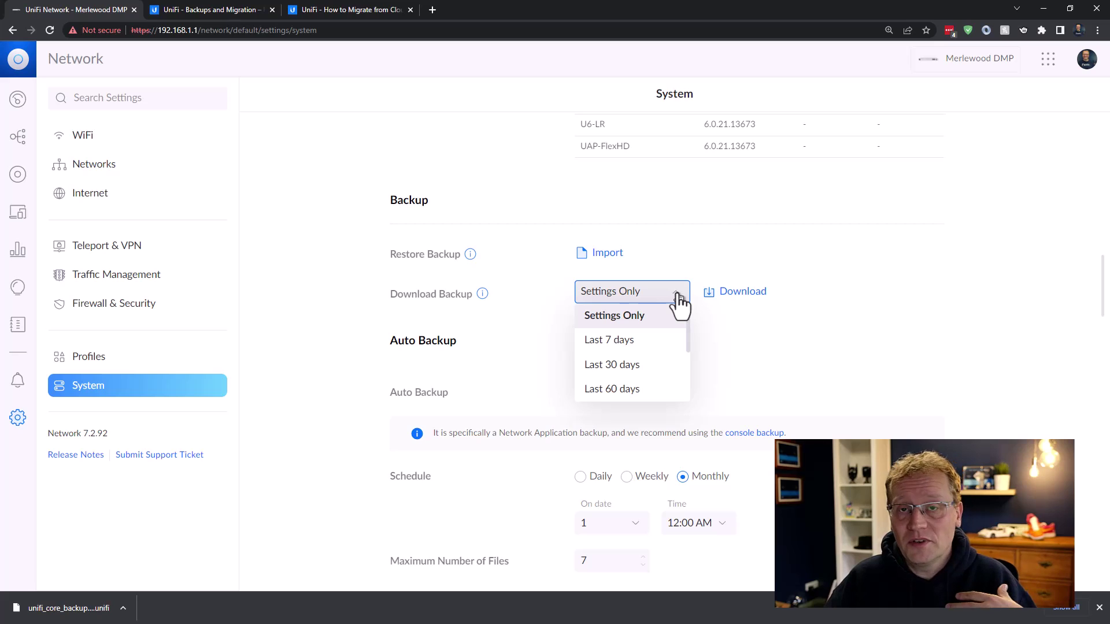
pyautogui.click(808, 283)
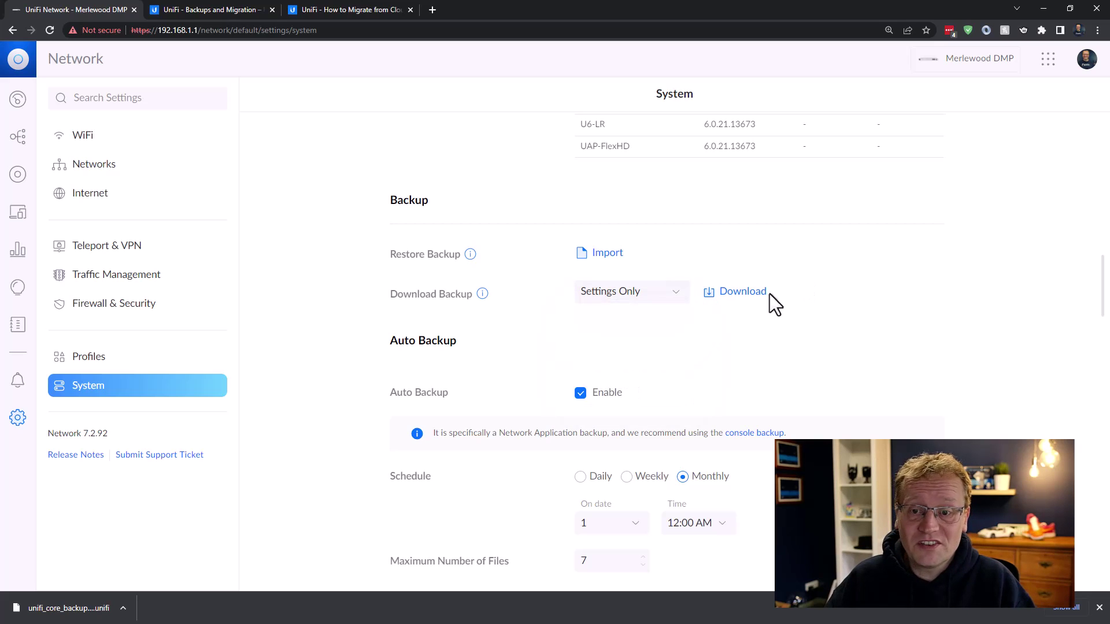
pyautogui.click(737, 296)
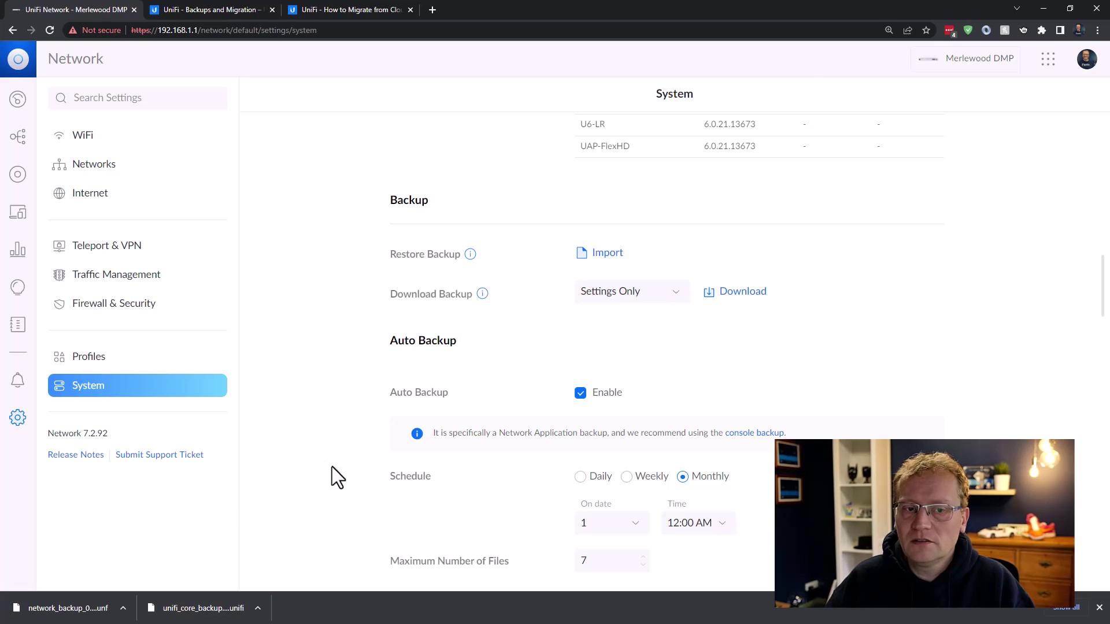
pyautogui.click(1048, 60)
pyautogui.click(938, 131)
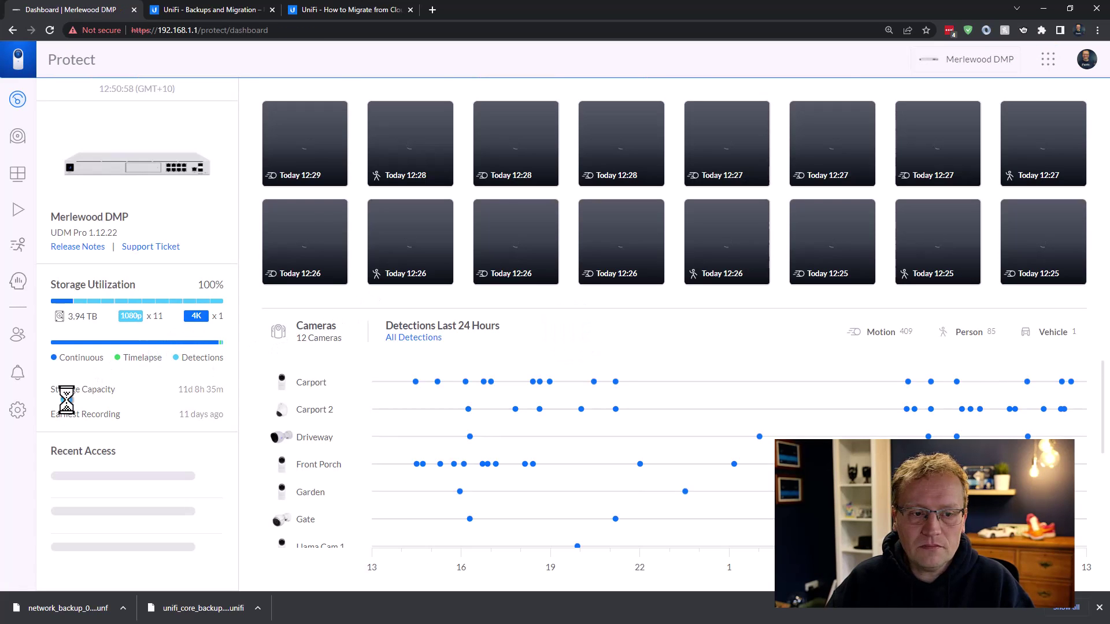
# - Download the Protect migration file as a unifi_protect_backup zip, then switch to the Access app
pyautogui.click(18, 412)
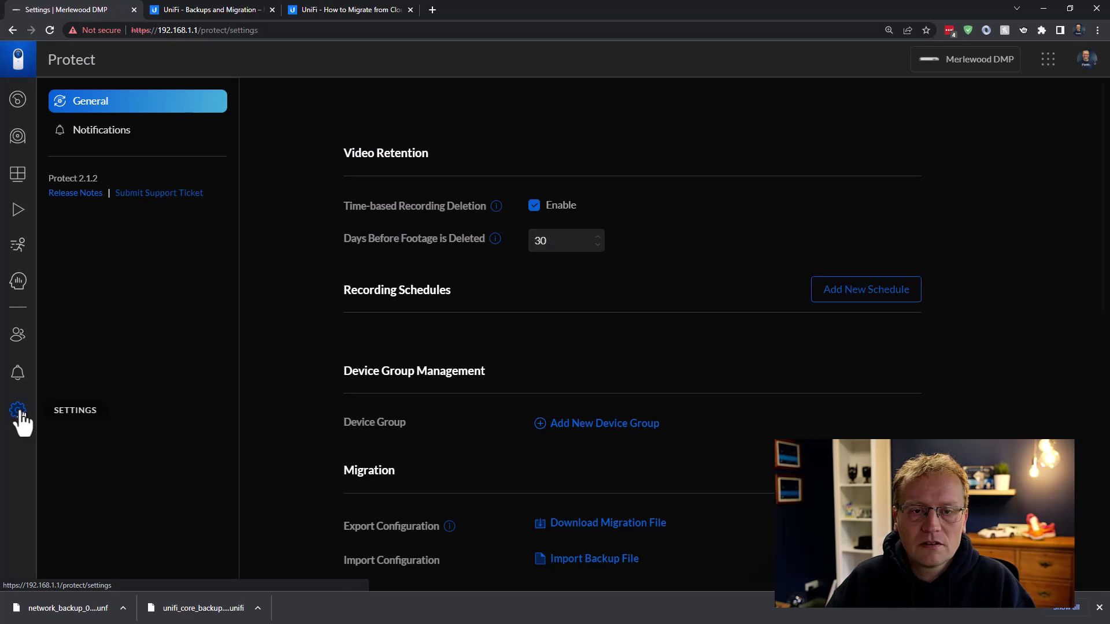
pyautogui.scroll(-4, 324, 405)
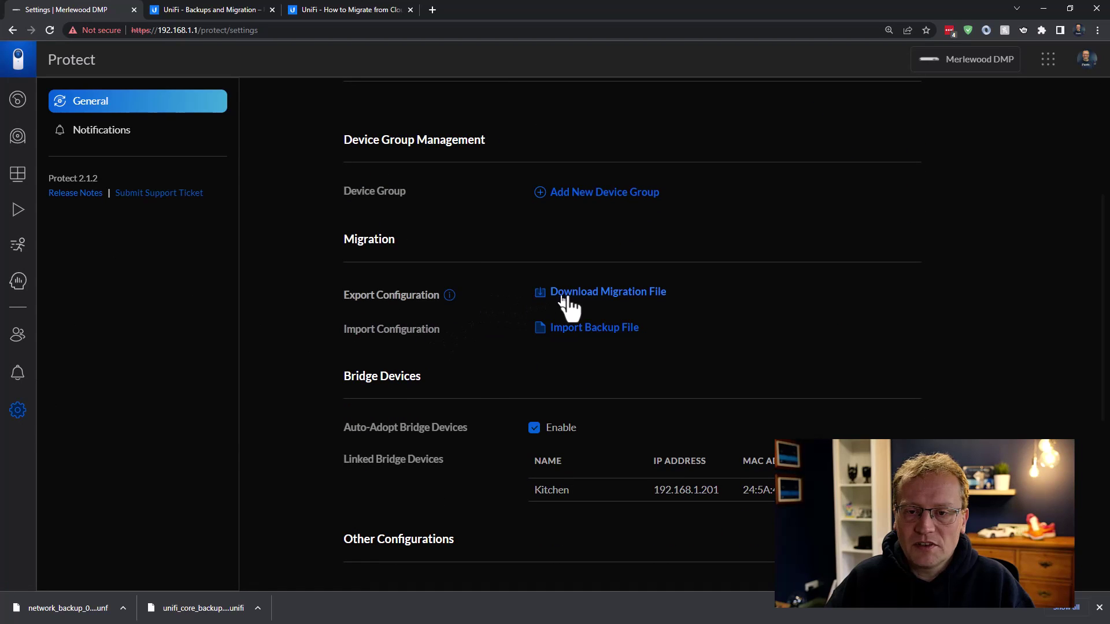
pyautogui.click(633, 296)
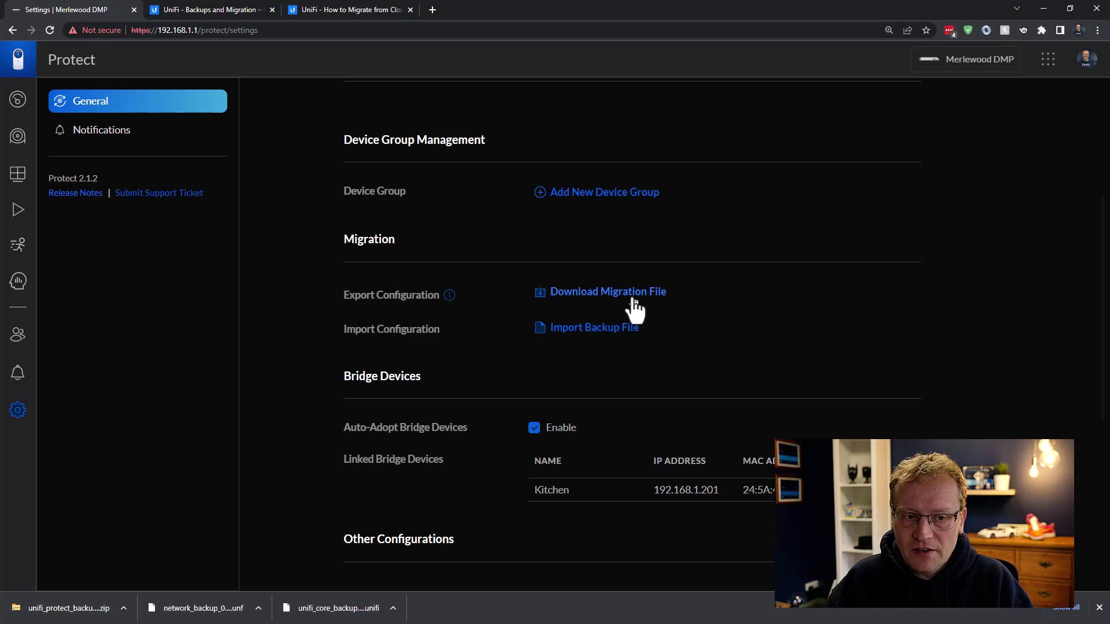
pyautogui.click(1051, 62)
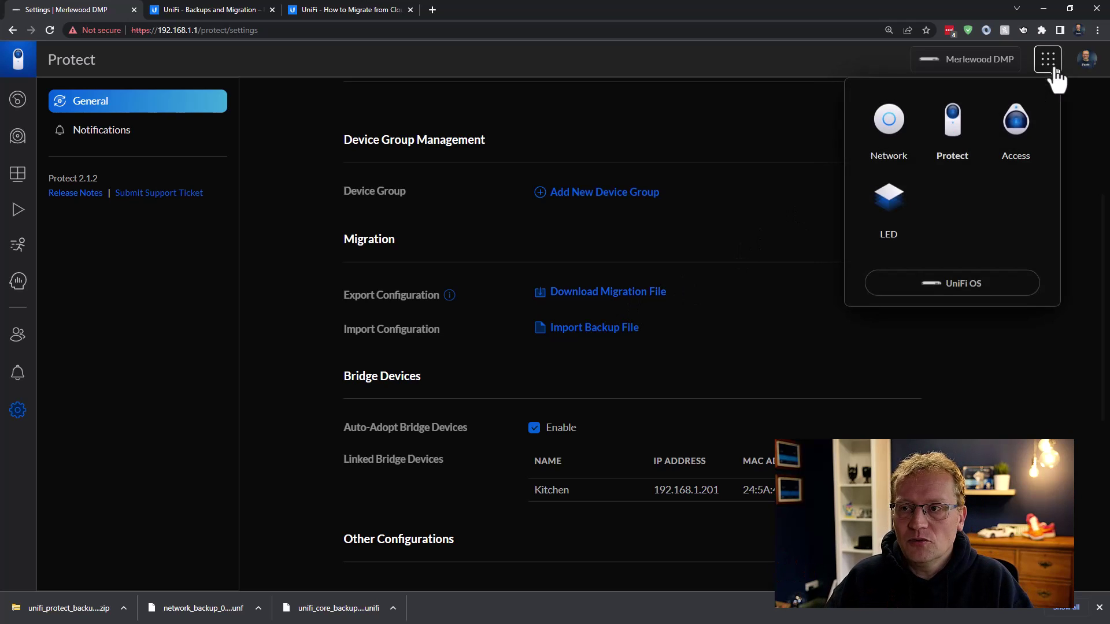
pyautogui.click(1013, 130)
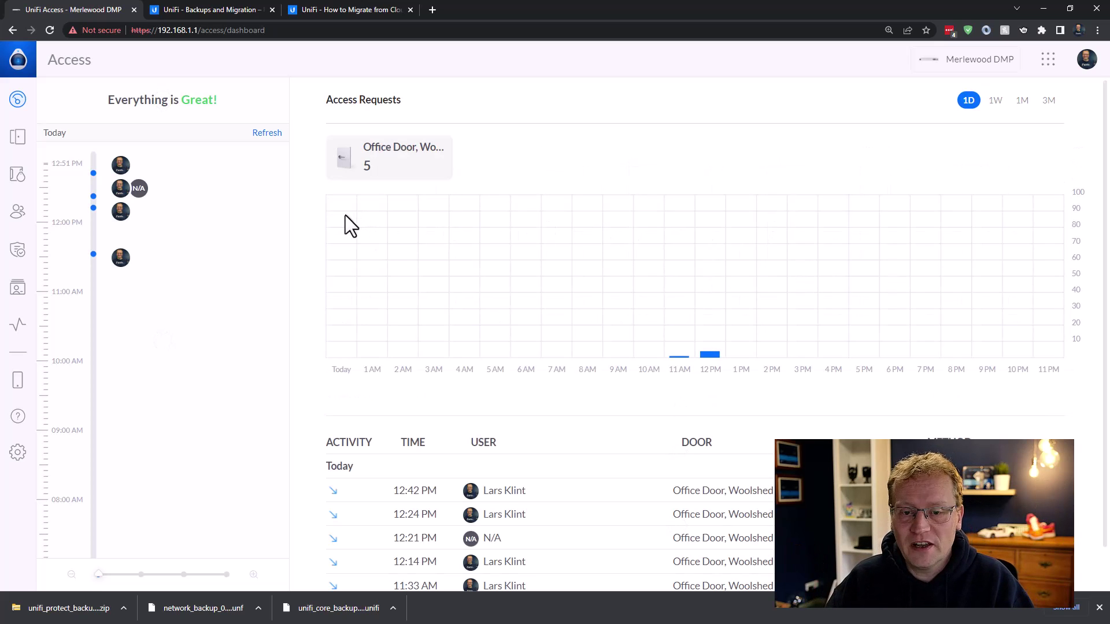
# - Back up UniFi Access under Backup and Recovery and download the Access-1.4.5 zip
pyautogui.click(18, 451)
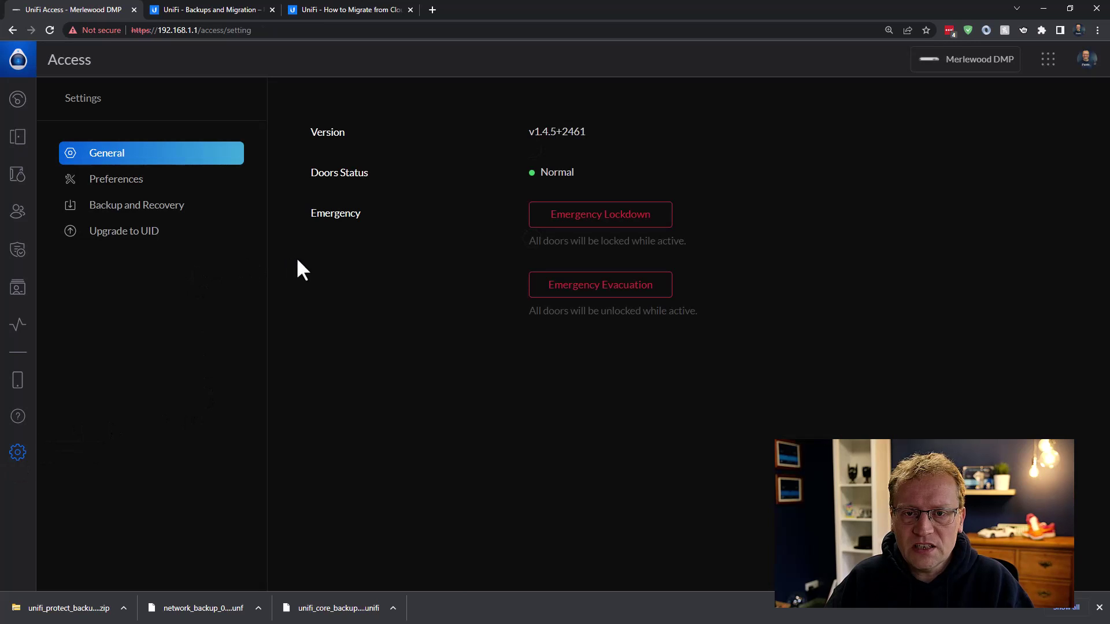
pyautogui.click(130, 209)
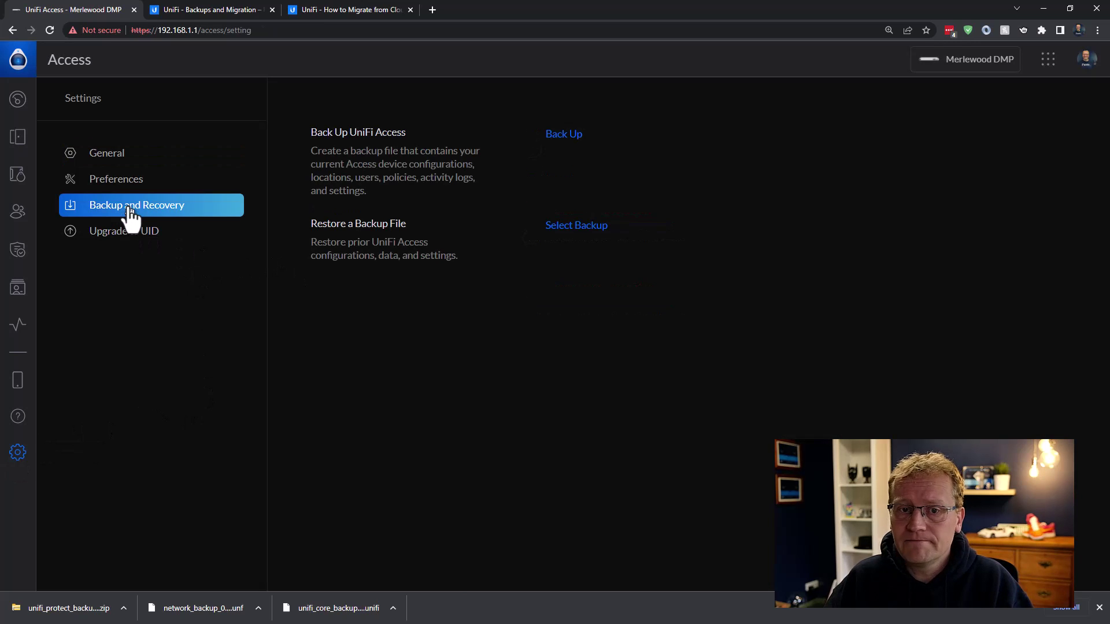
pyautogui.click(563, 139)
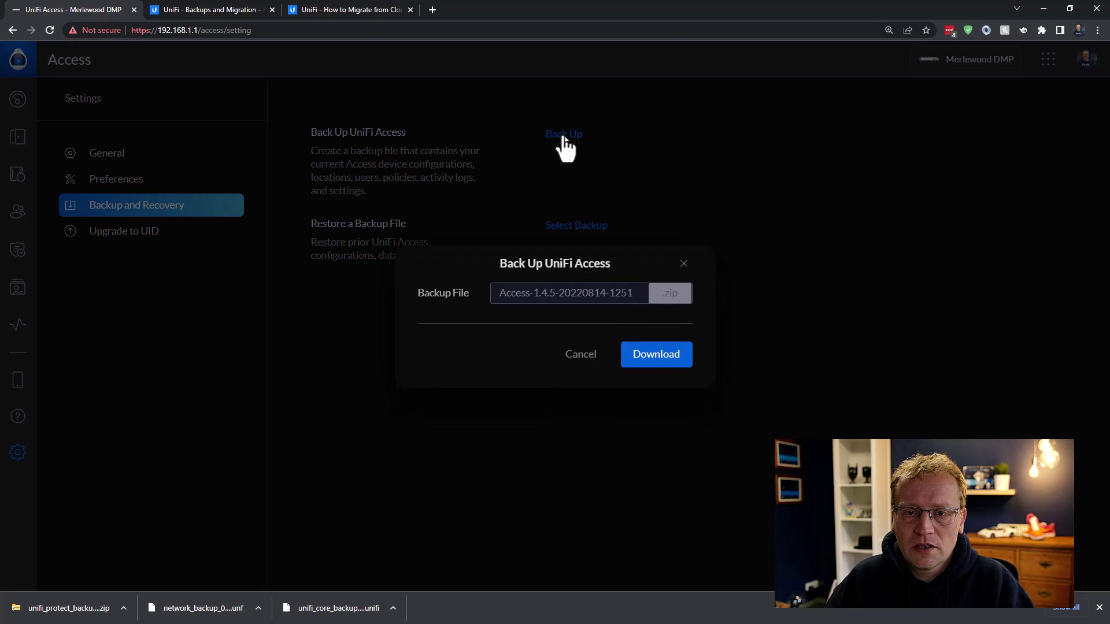
pyautogui.click(665, 364)
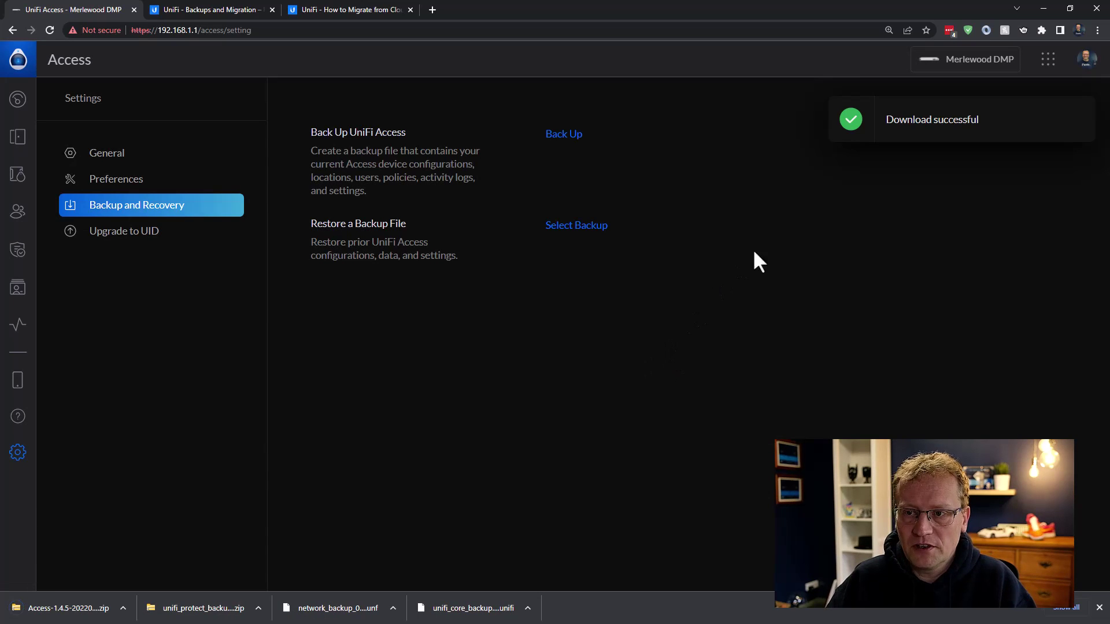
pyautogui.click(1048, 59)
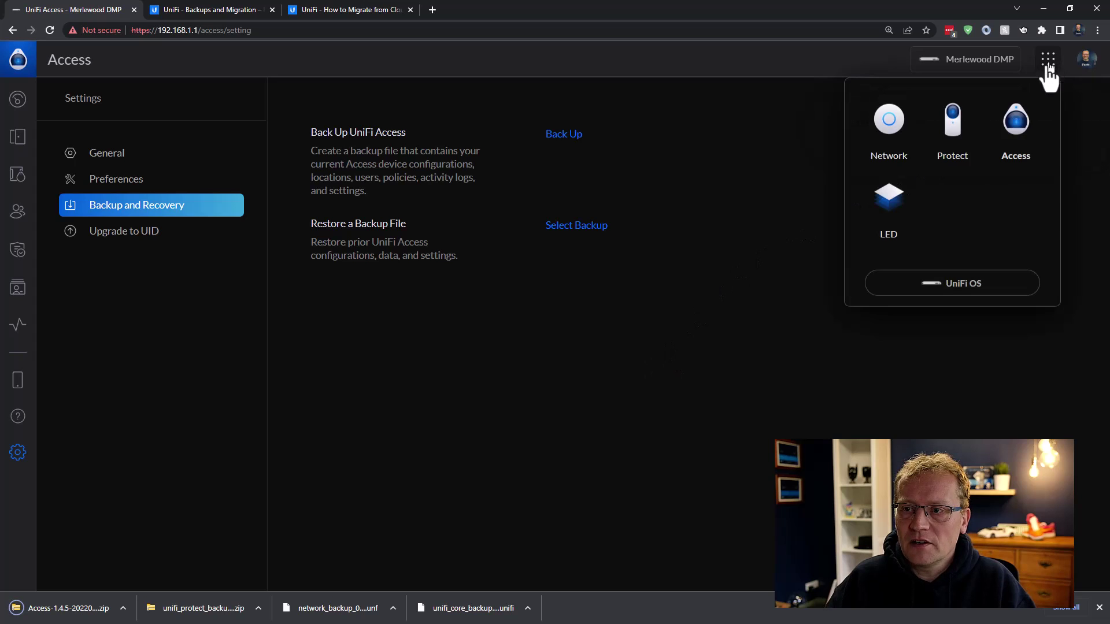
# - In the LED app, create a backup of the current system encrypted with a password and download it
pyautogui.click(891, 199)
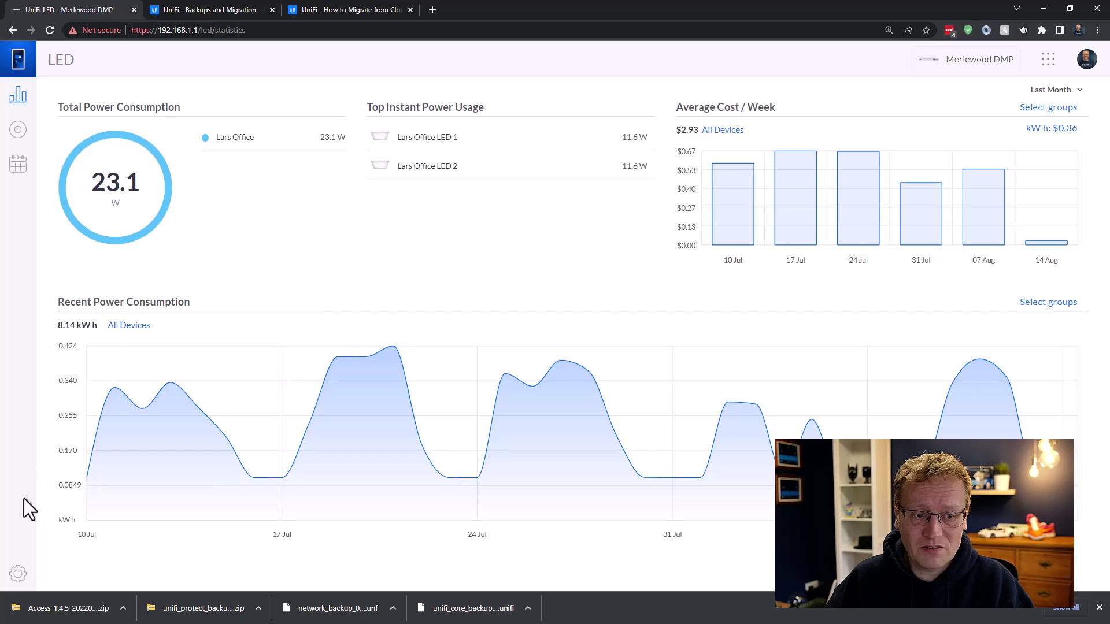
pyautogui.click(19, 574)
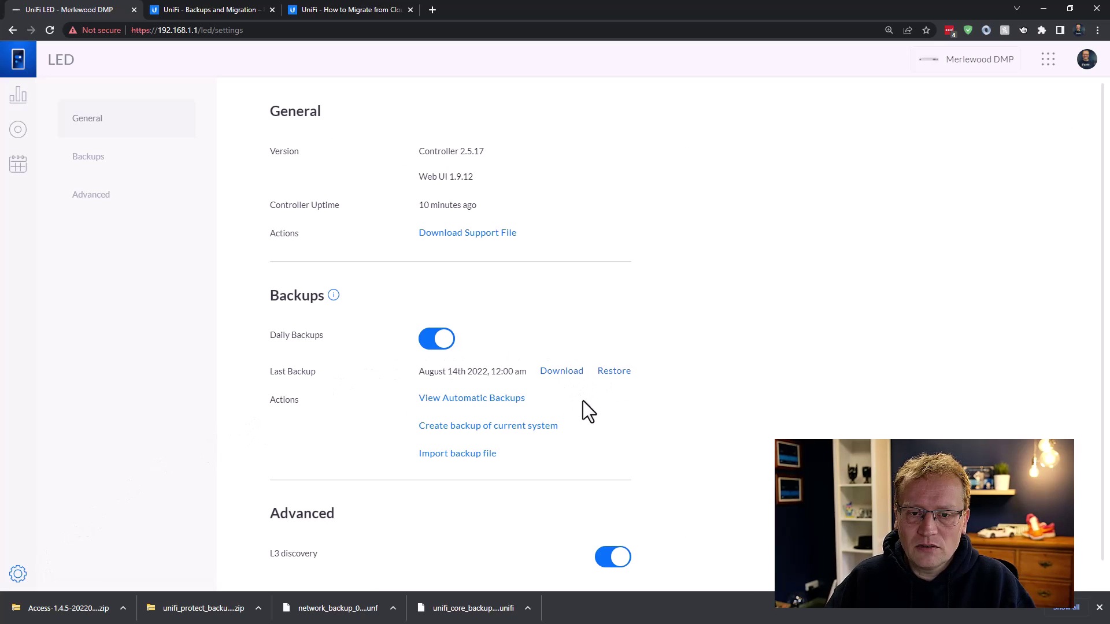
pyautogui.scroll(-1, 582, 400)
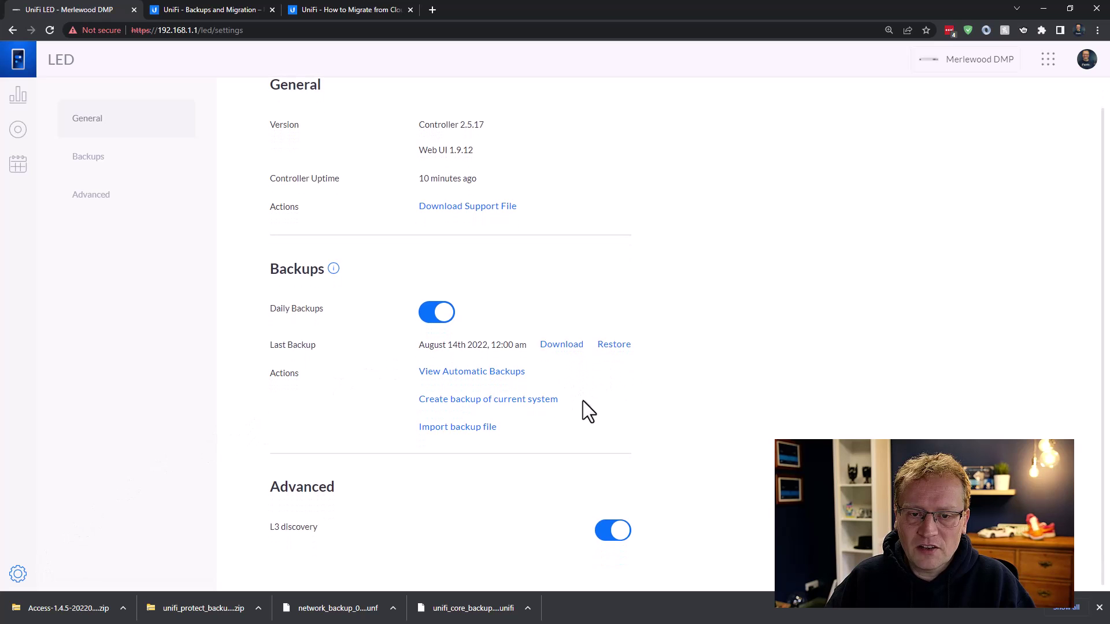
pyautogui.click(473, 401)
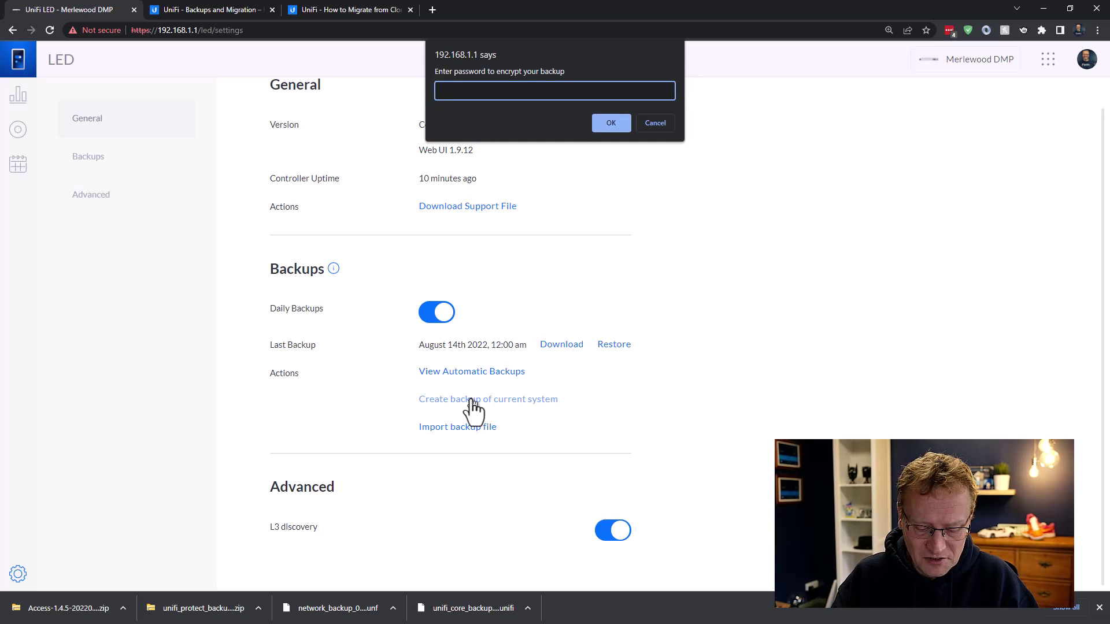
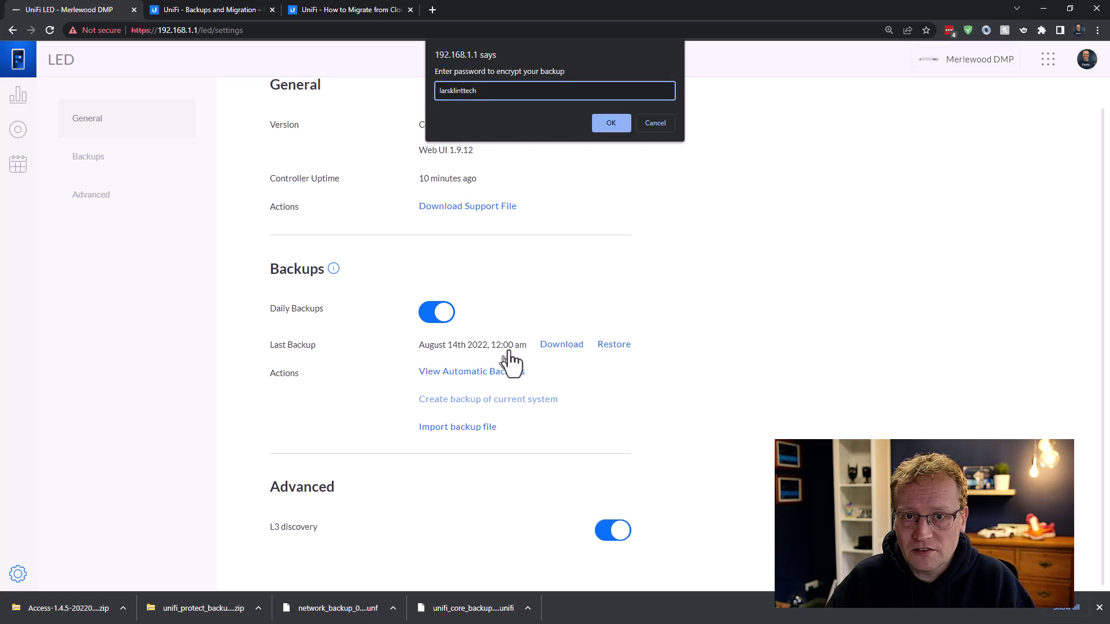
pyautogui.click(606, 123)
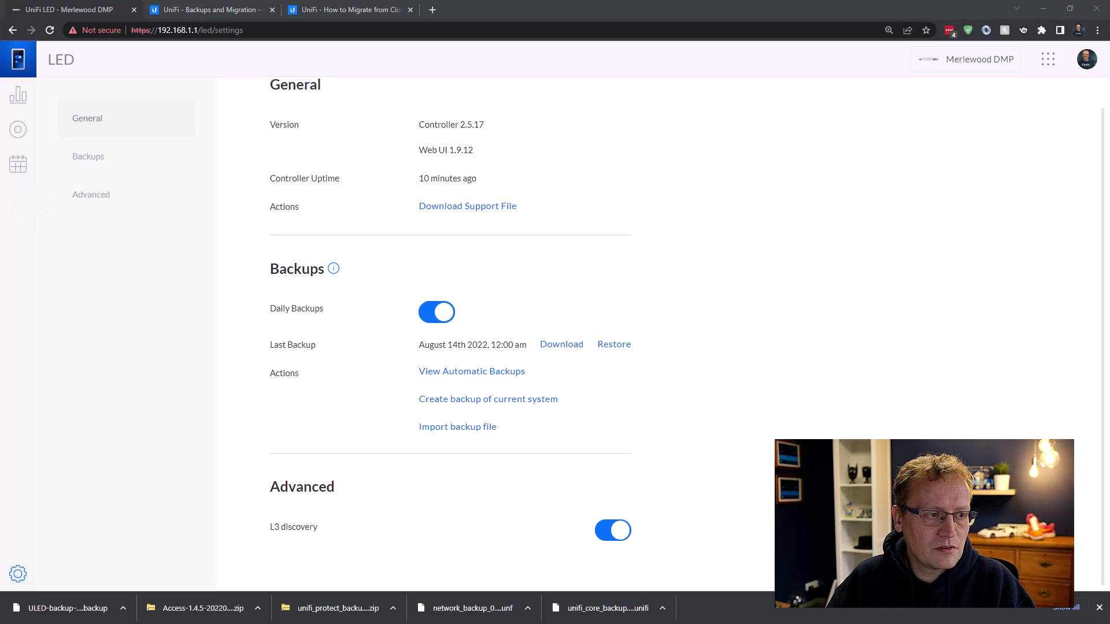
# - Try opening the Access backup zip in Downloads and dismiss the invalid zip error
pyautogui.moveTo(0, 187); pyautogui.dragTo(528, 161)
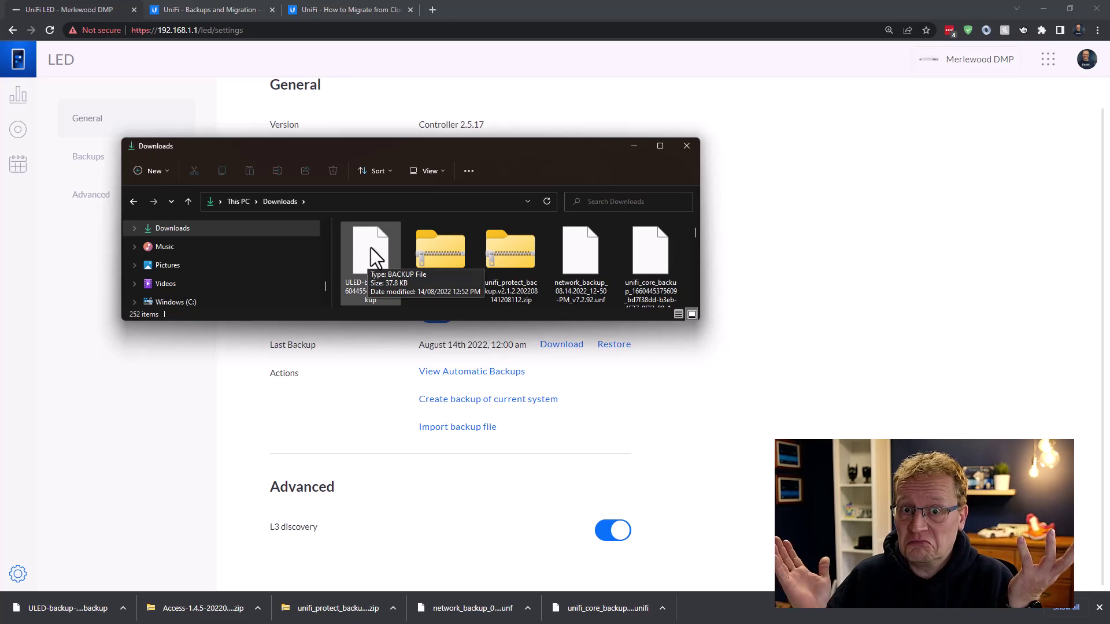
pyautogui.click(447, 248)
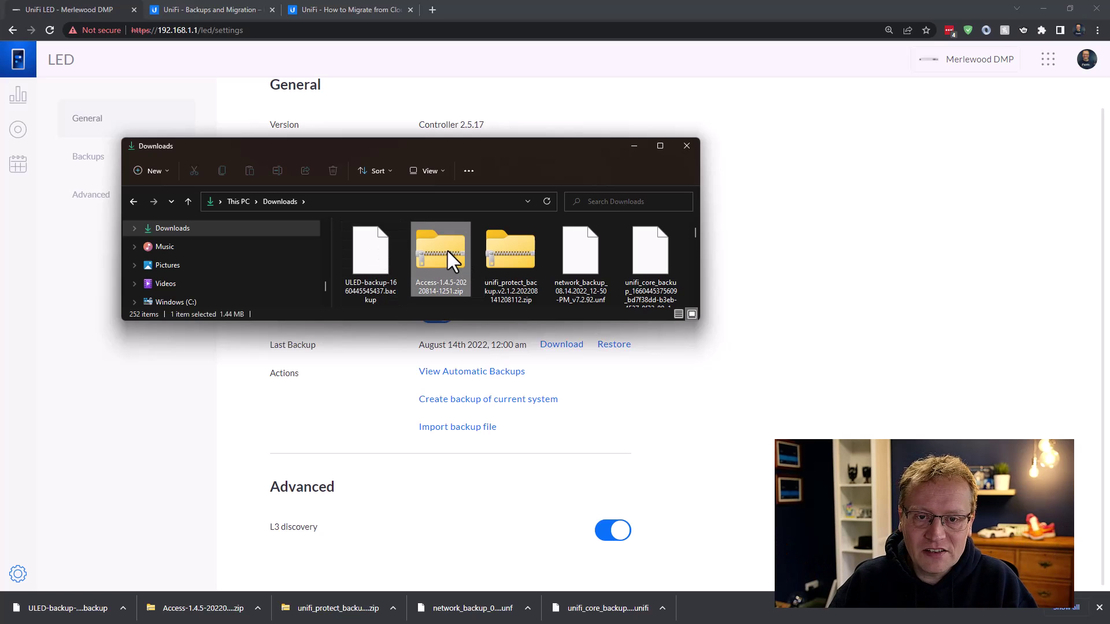
pyautogui.doubleClick(446, 248)
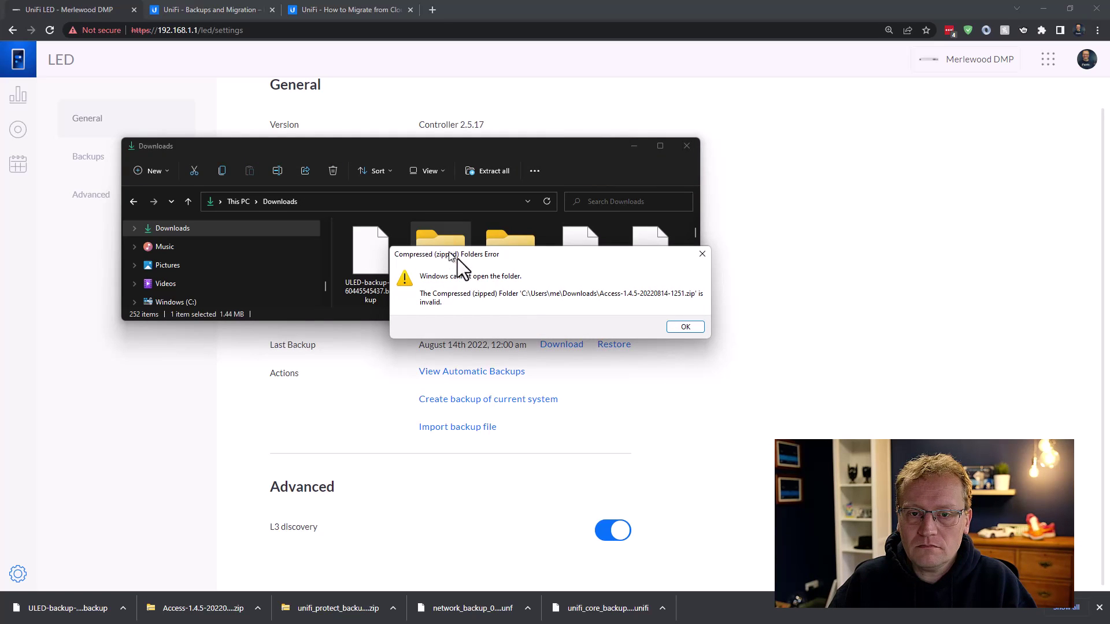
pyautogui.click(686, 327)
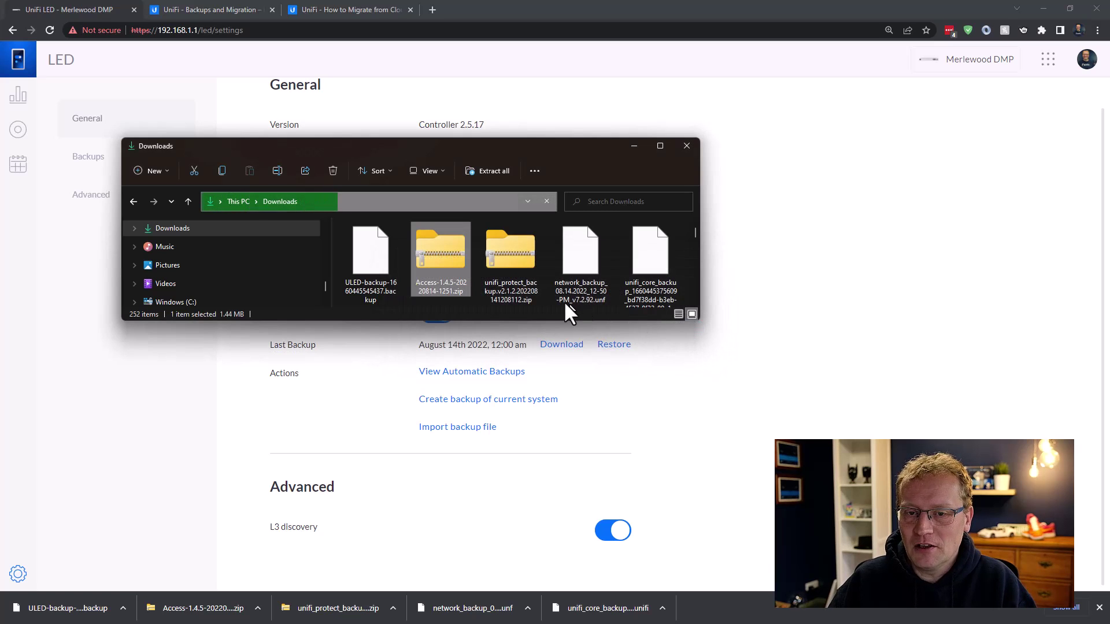
# - Open the Protect backup zip to inspect its files, then return to the browser
pyautogui.doubleClick(502, 245)
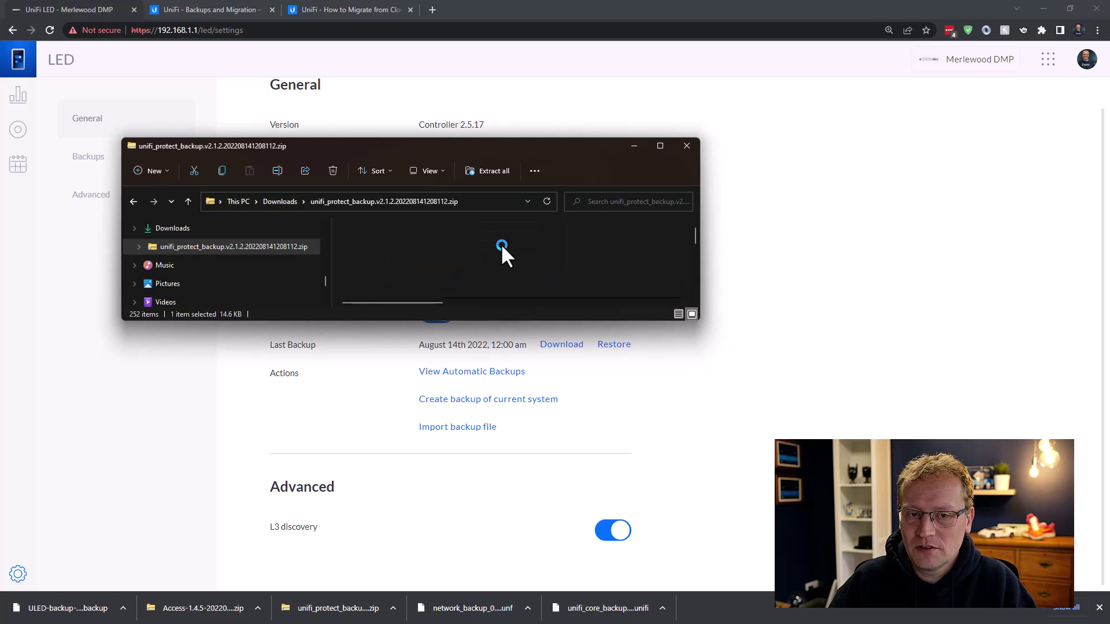
pyautogui.moveTo(564, 325); pyautogui.dragTo(589, 502)
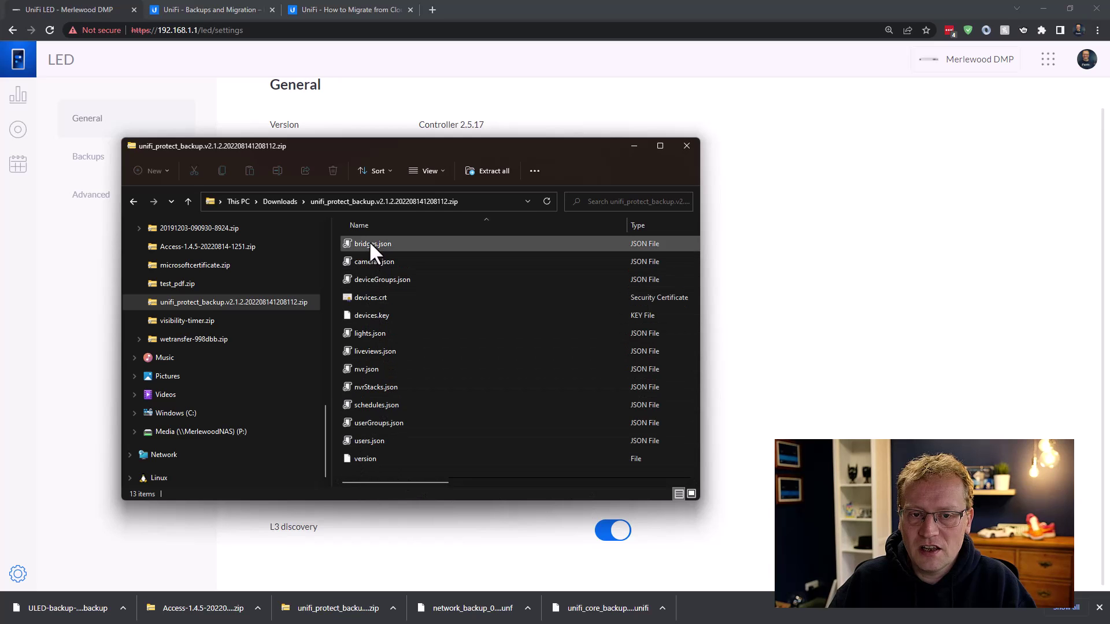
pyautogui.click(477, 461)
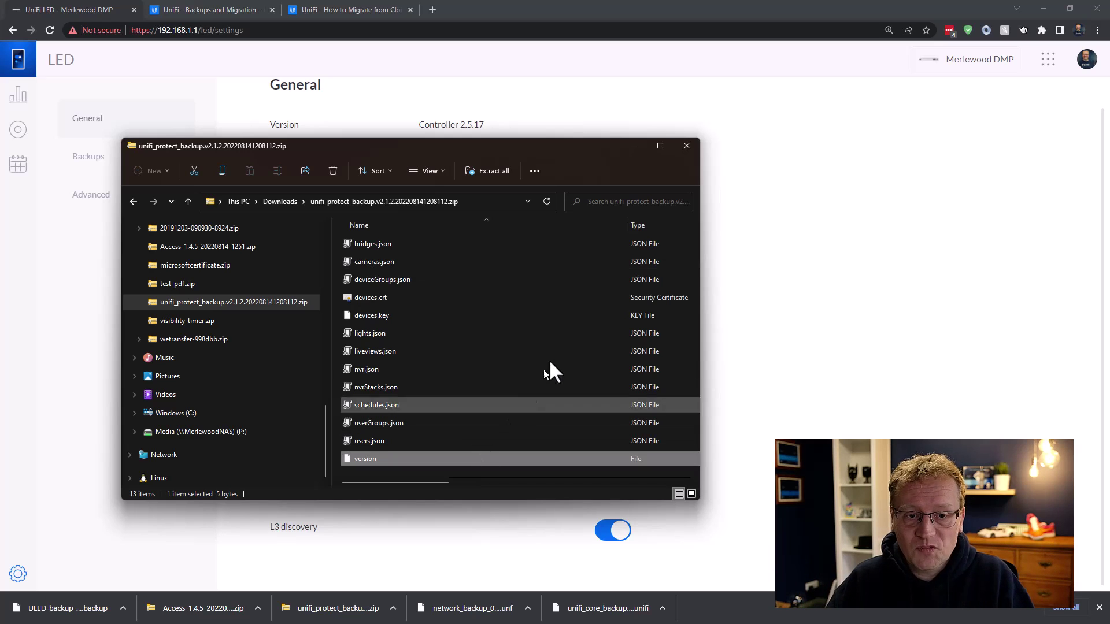
pyautogui.click(422, 58)
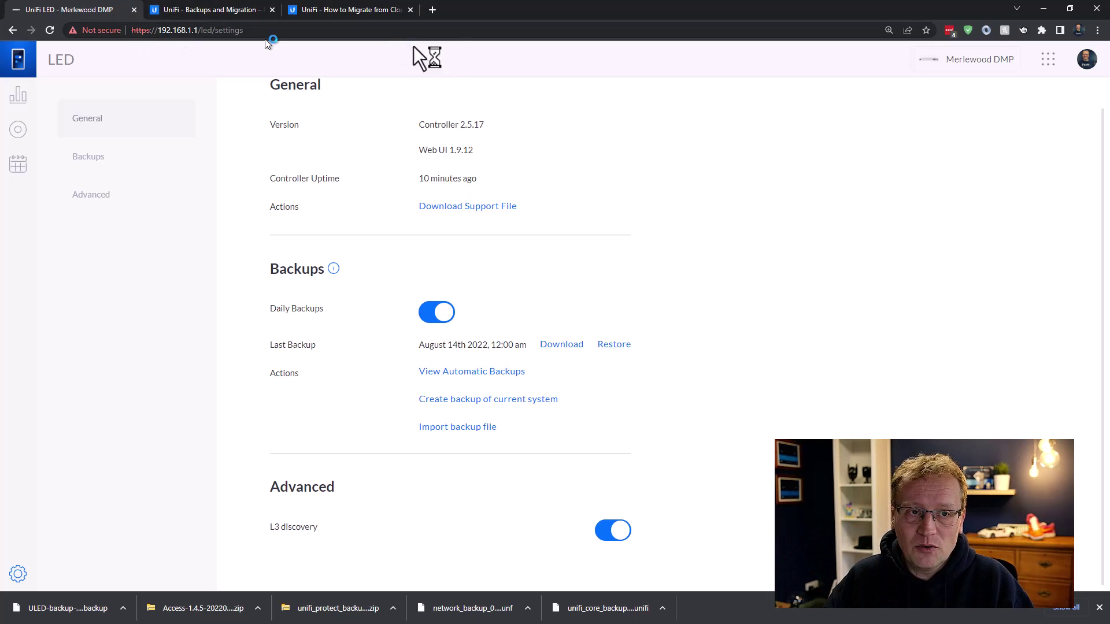
# - Turn off the UDM Pro from Console Controls in System settings and confirm
pyautogui.click(18, 61)
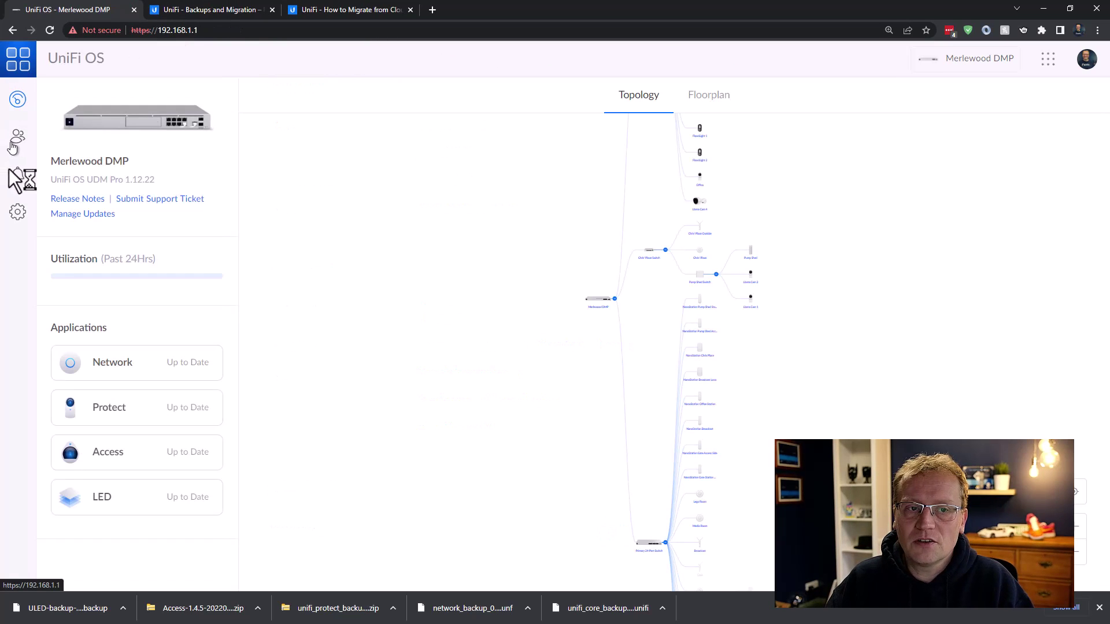
pyautogui.click(18, 215)
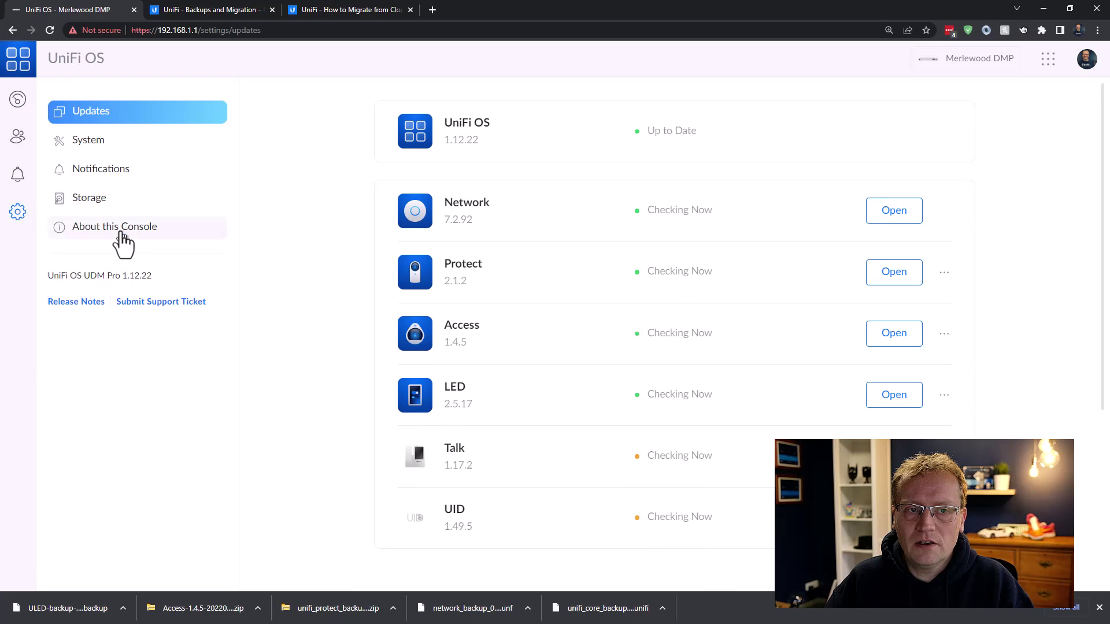
pyautogui.click(87, 145)
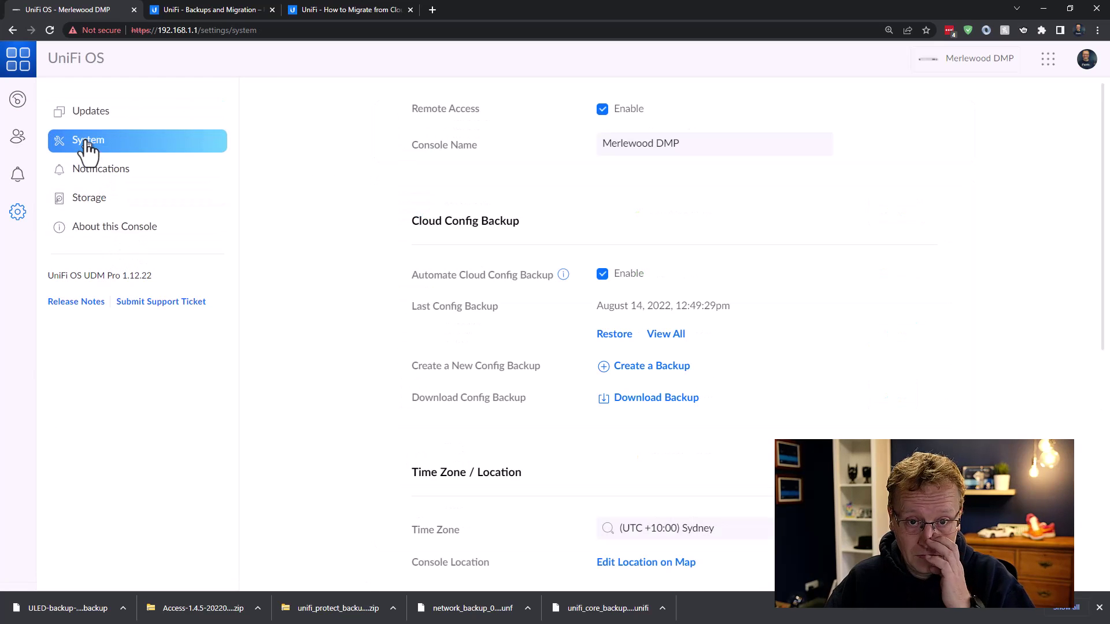
pyautogui.scroll(-7, 556, 351)
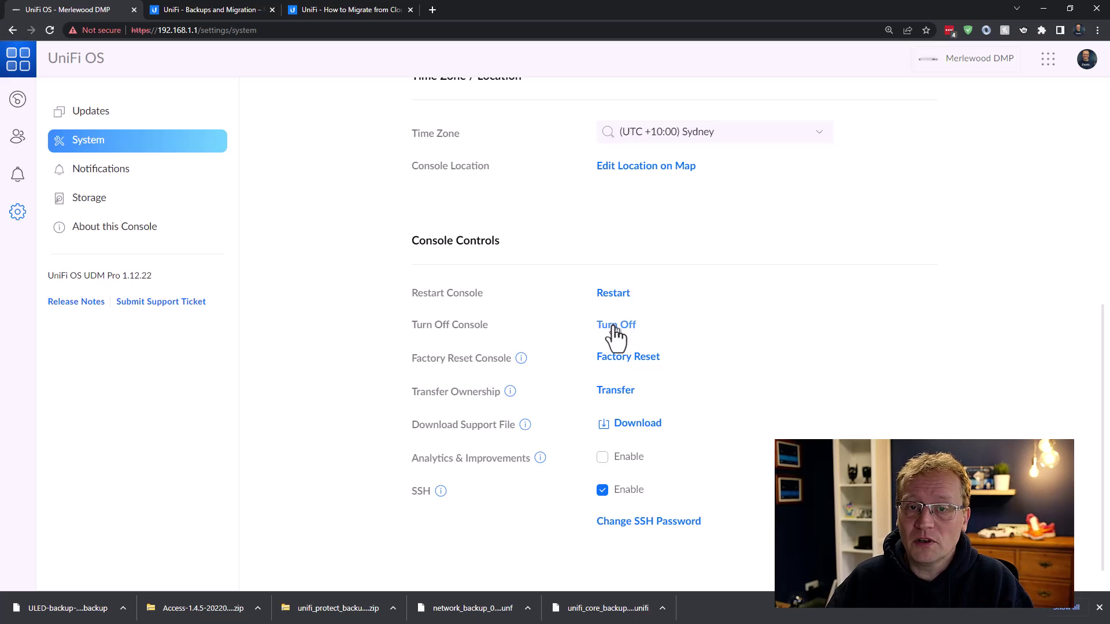
pyautogui.click(614, 328)
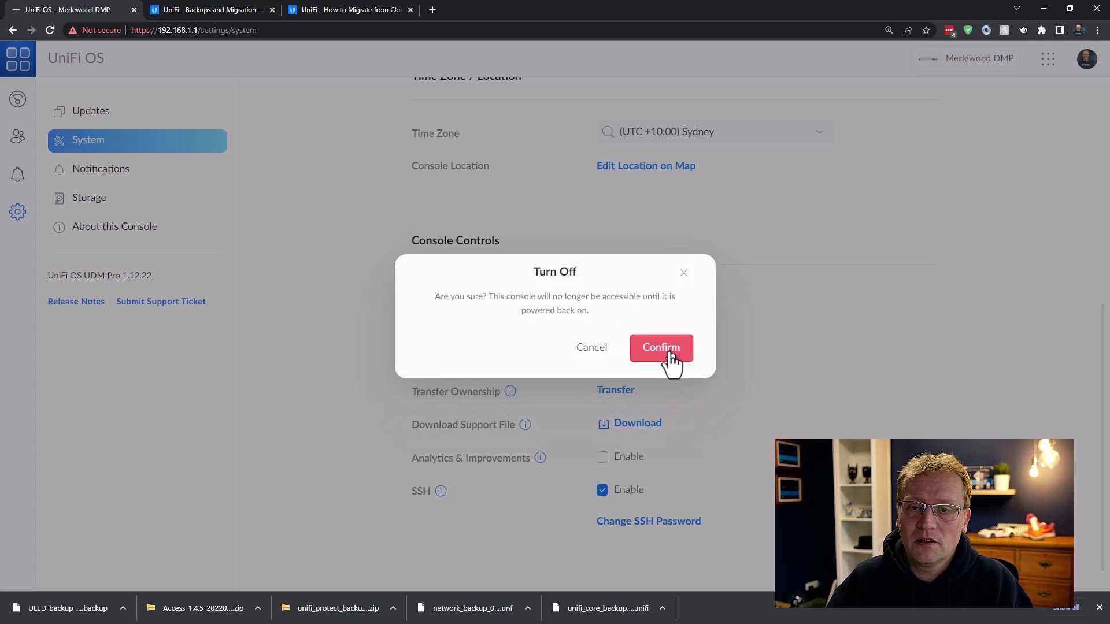
pyautogui.click(660, 347)
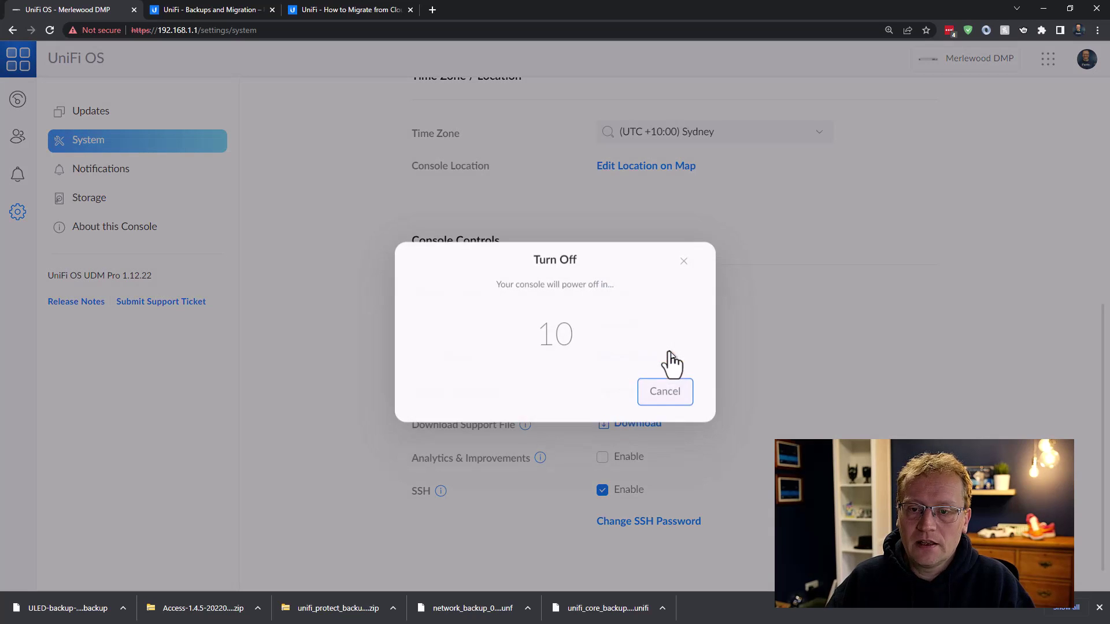
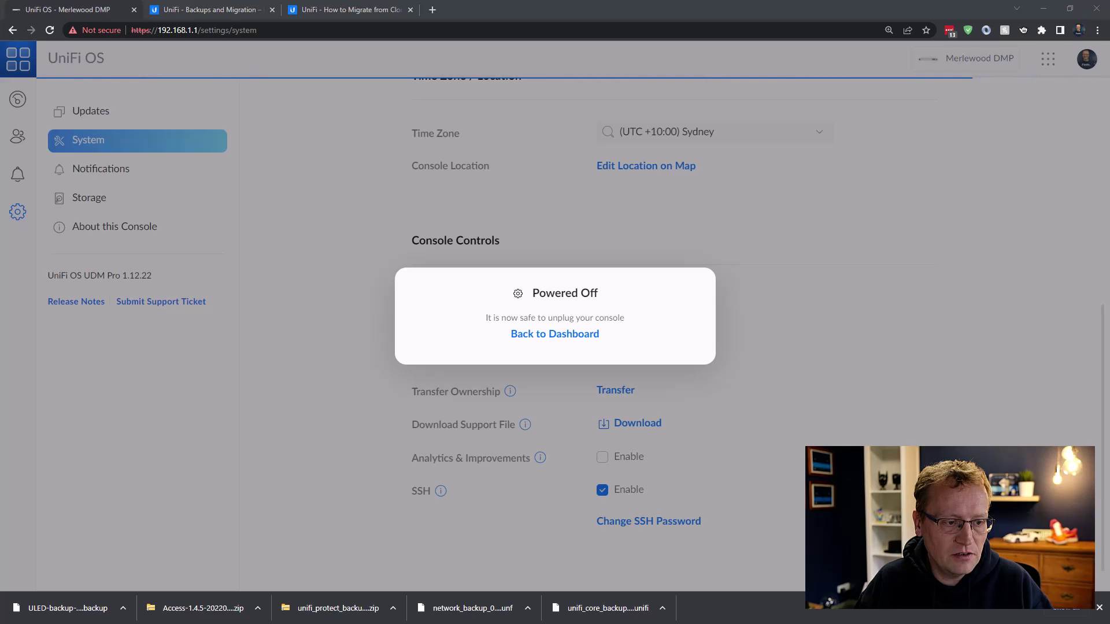
# - Bring the UDM SE setup welcome page forward and close the empty New Tab
pyautogui.click(436, 14)
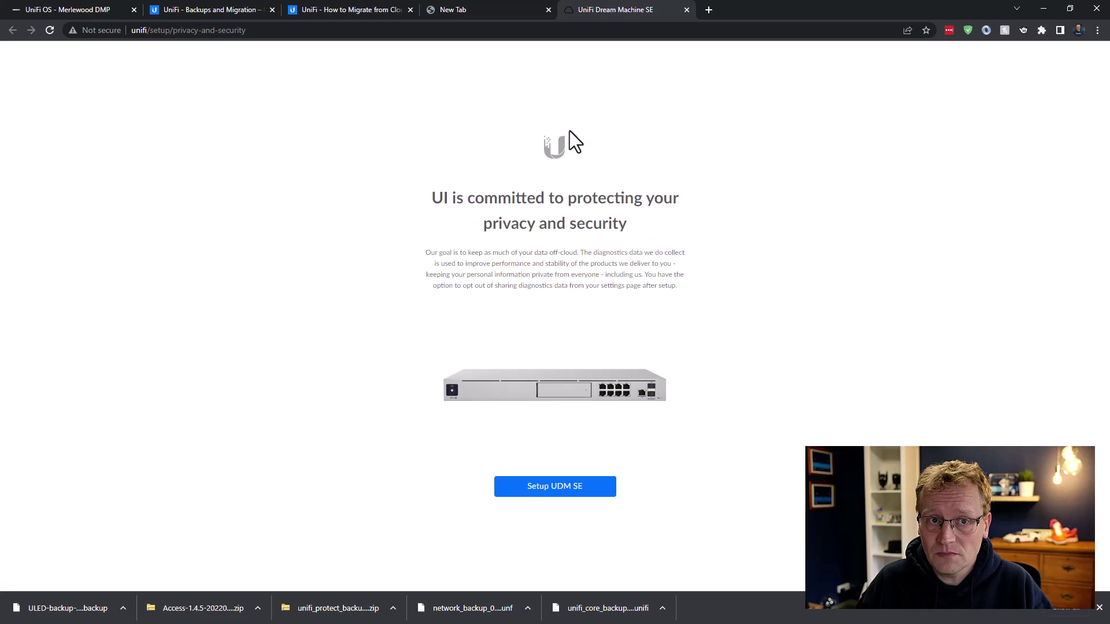
pyautogui.click(548, 10)
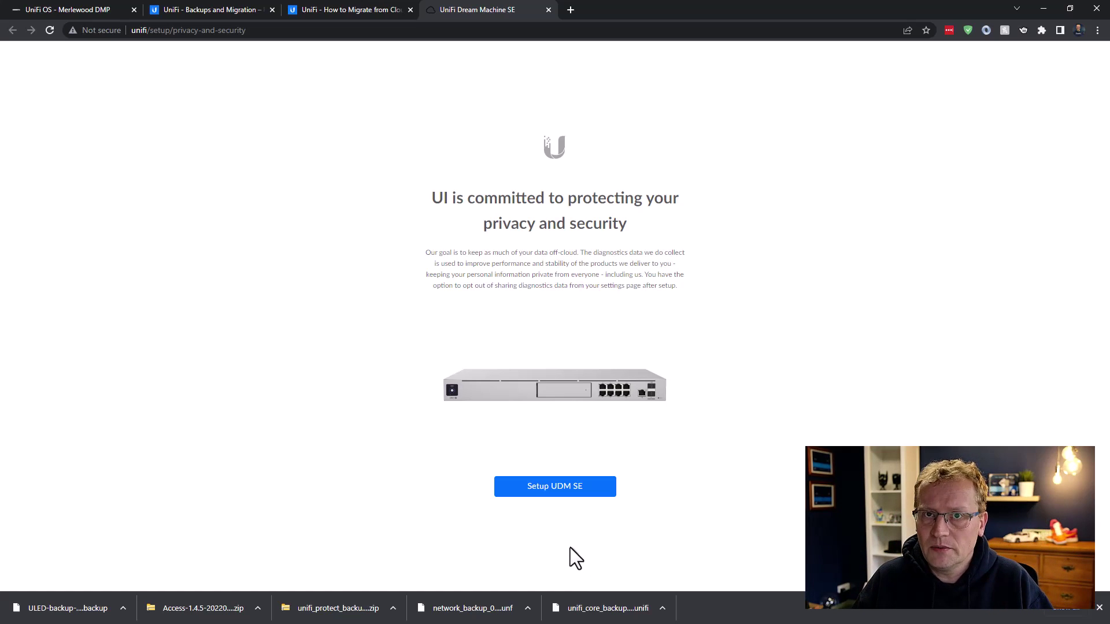
# - Name the console 'Merlewood UDM SE', accept the terms and continue with Personal setup
pyautogui.click(553, 492)
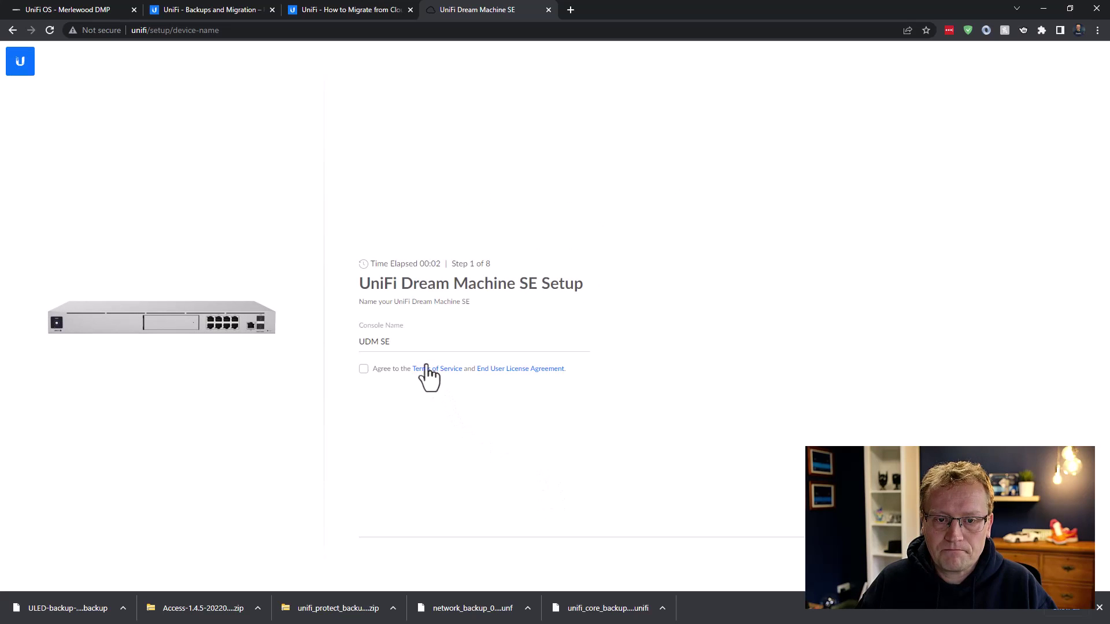
pyautogui.click(413, 345)
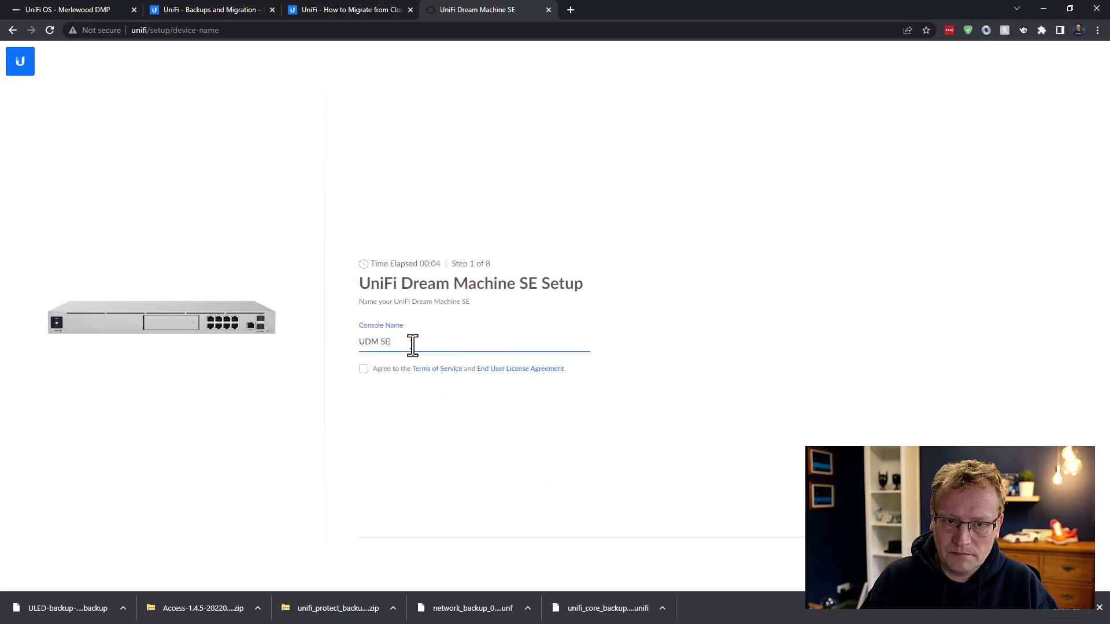
pyautogui.write('Merlewood')
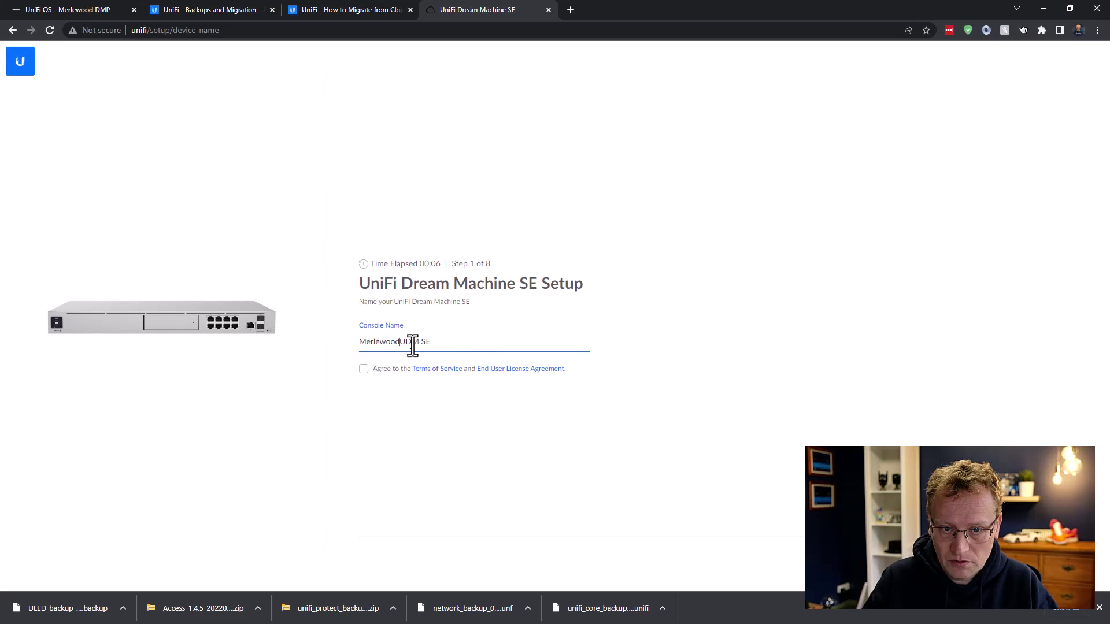
pyautogui.click(363, 369)
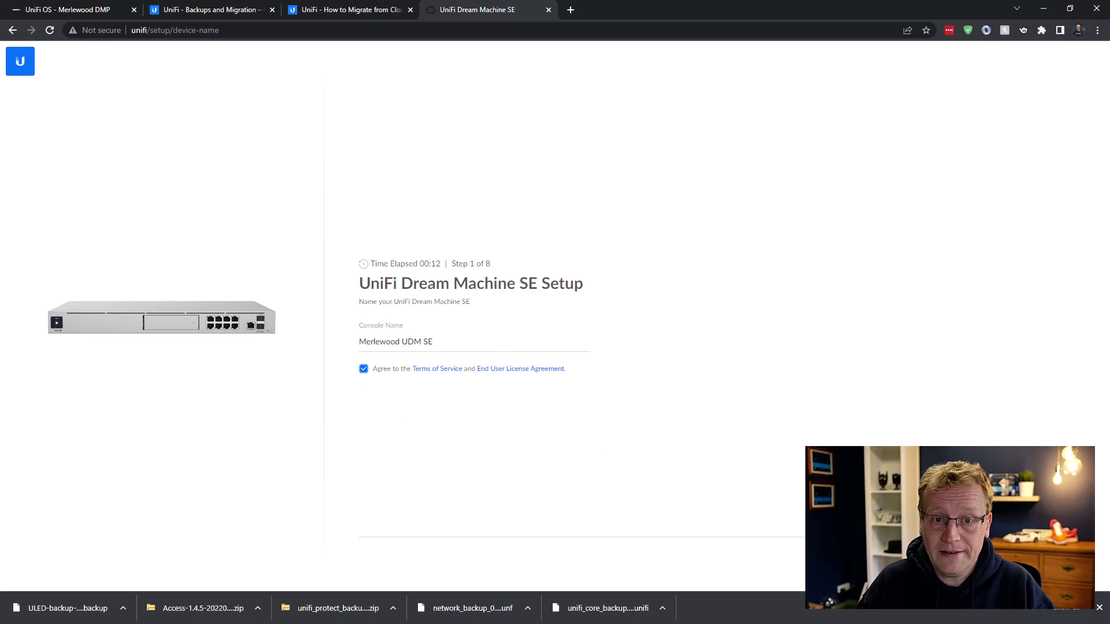
pyautogui.press('Return')
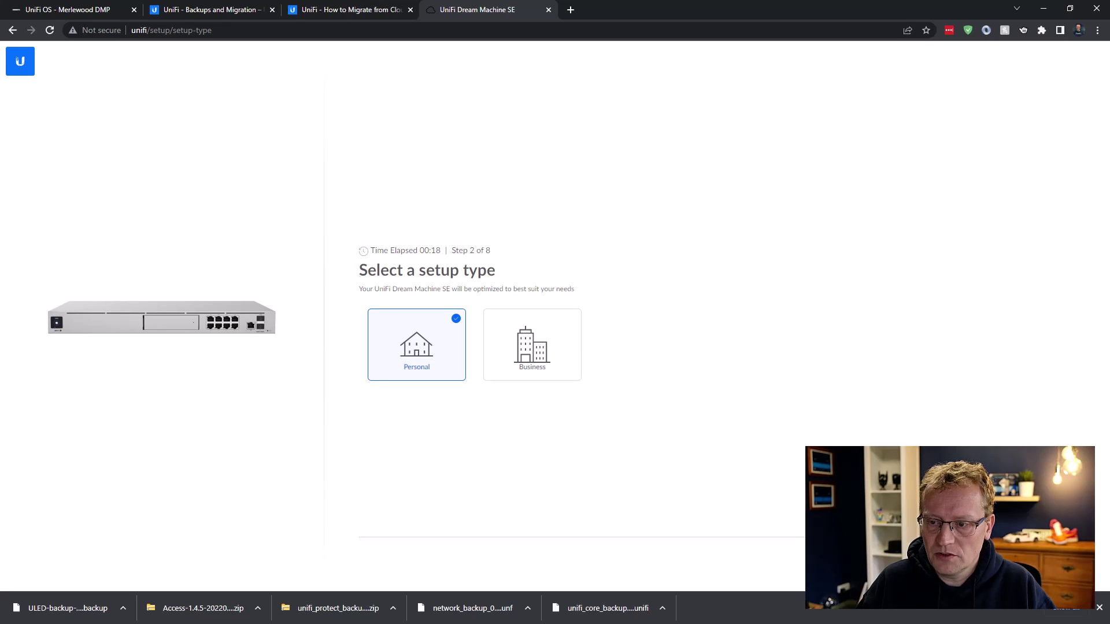
pyautogui.press('Return')
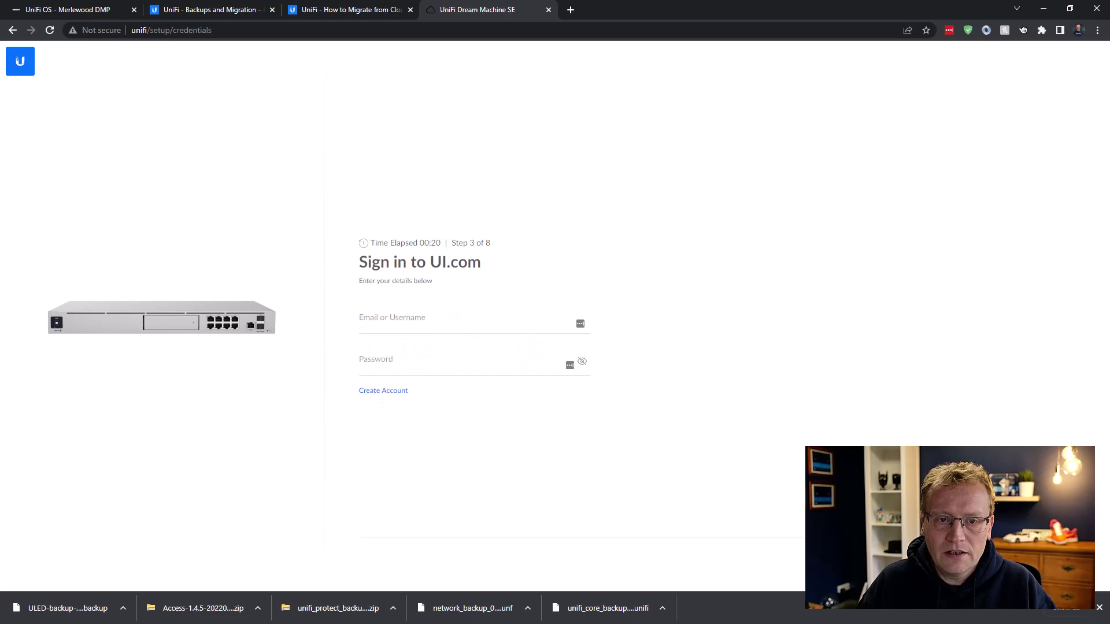
# - Sign the console into the UI.com account with its username, password and two-factor code
pyautogui.click(428, 318)
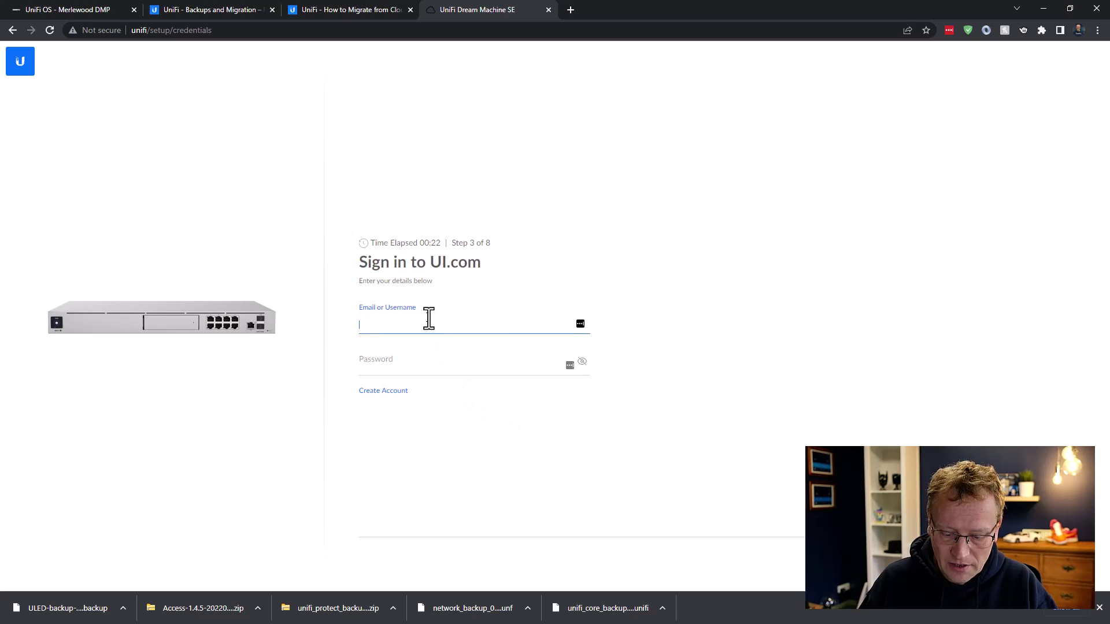
pyautogui.click(473, 366)
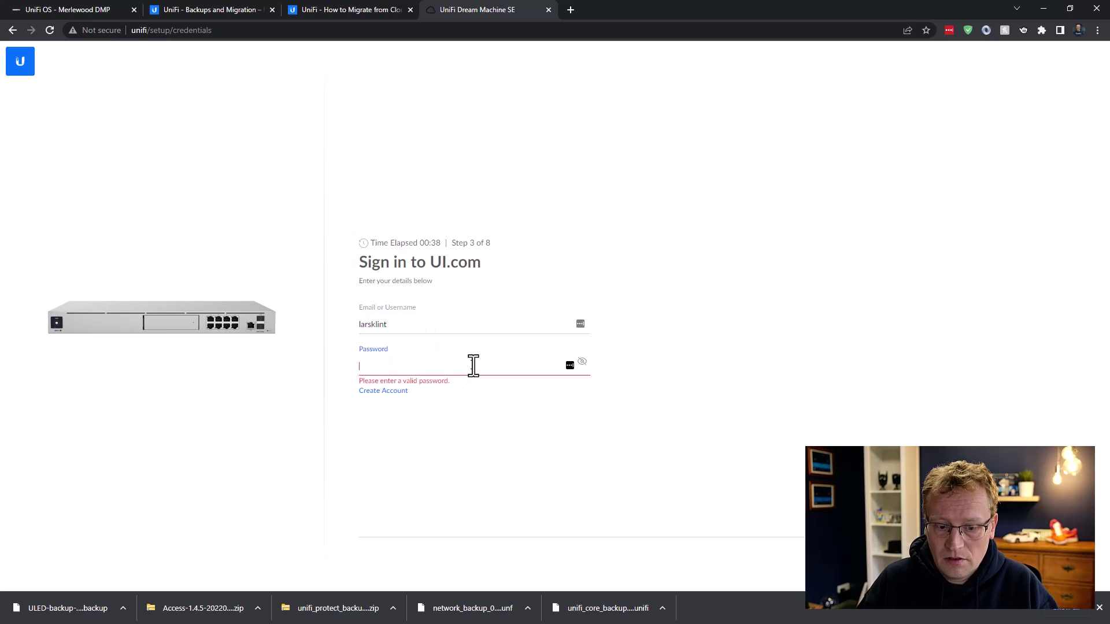
pyautogui.hotkey('ctrl', 'v')
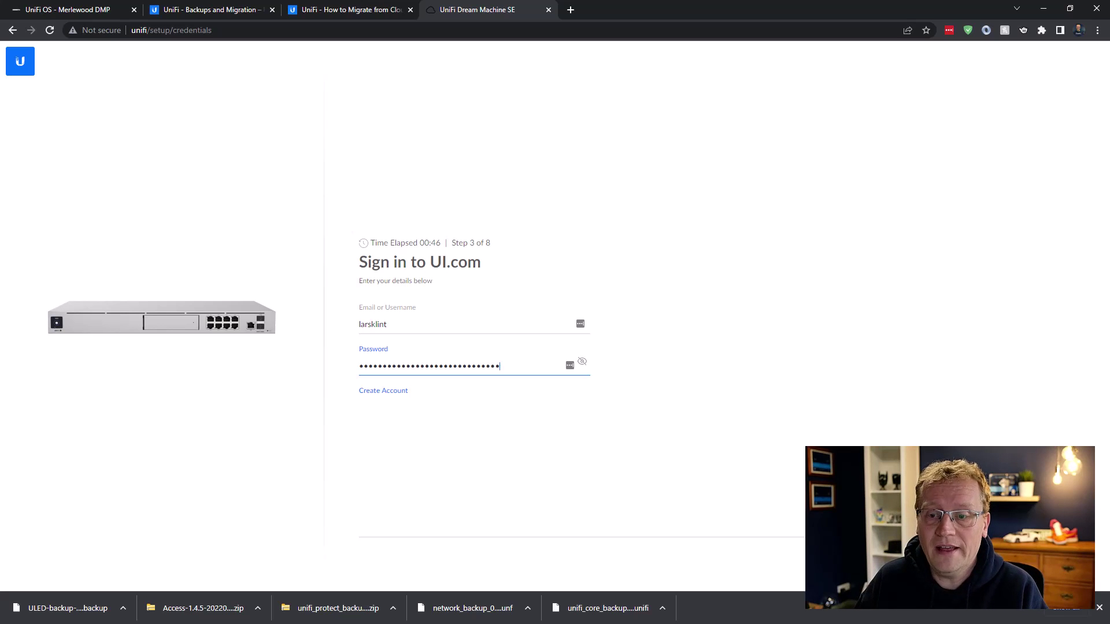
pyautogui.press('Tab')
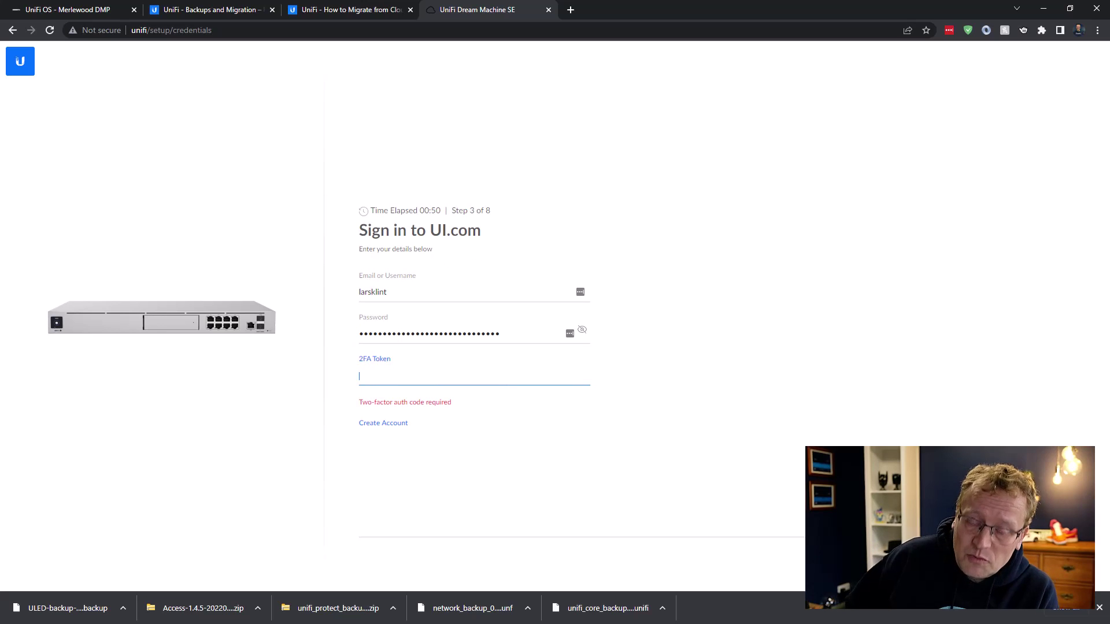
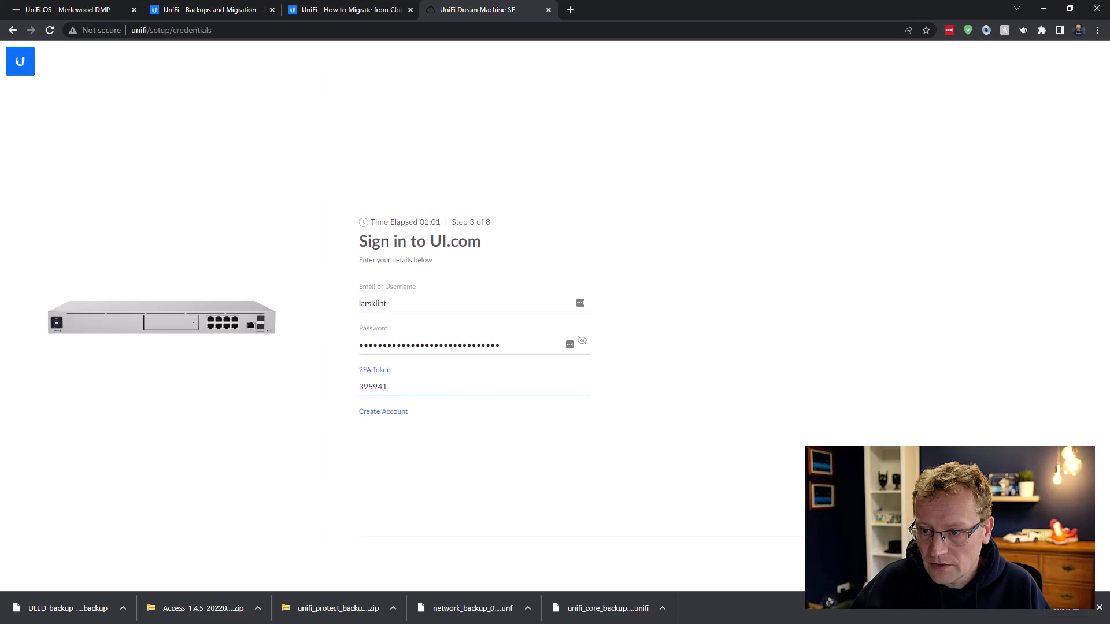
pyautogui.press('Return')
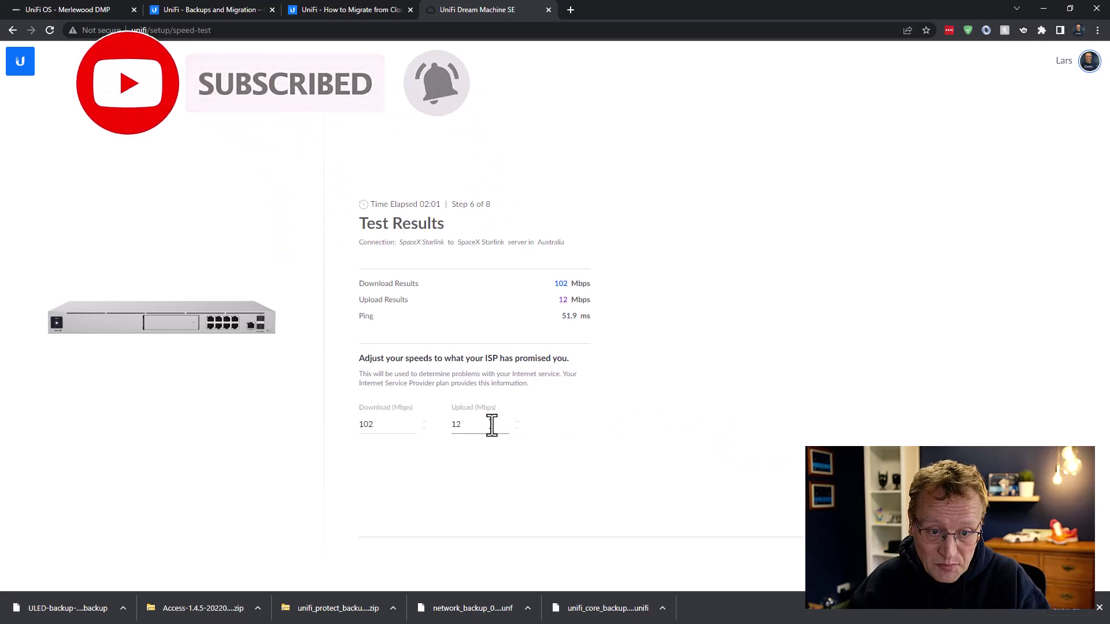
# - Set ISP speeds to 200 Mbps download and 25 Mbps upload, then continue setup
pyautogui.moveTo(377, 424); pyautogui.dragTo(353, 426)
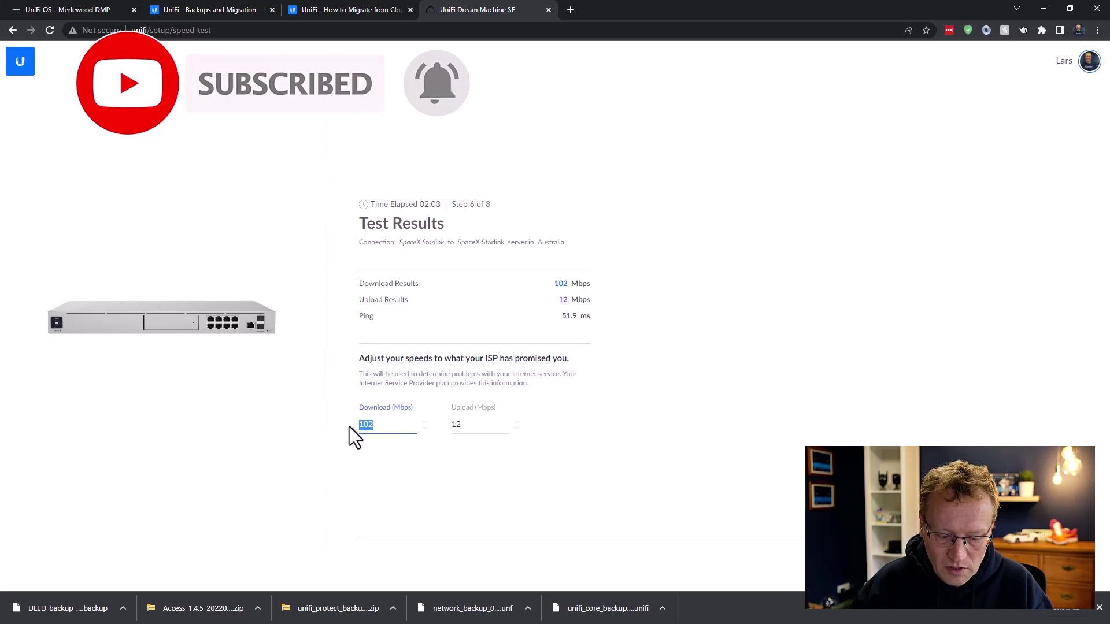
pyautogui.write('200')
pyautogui.press('Tab')
pyautogui.write('25')
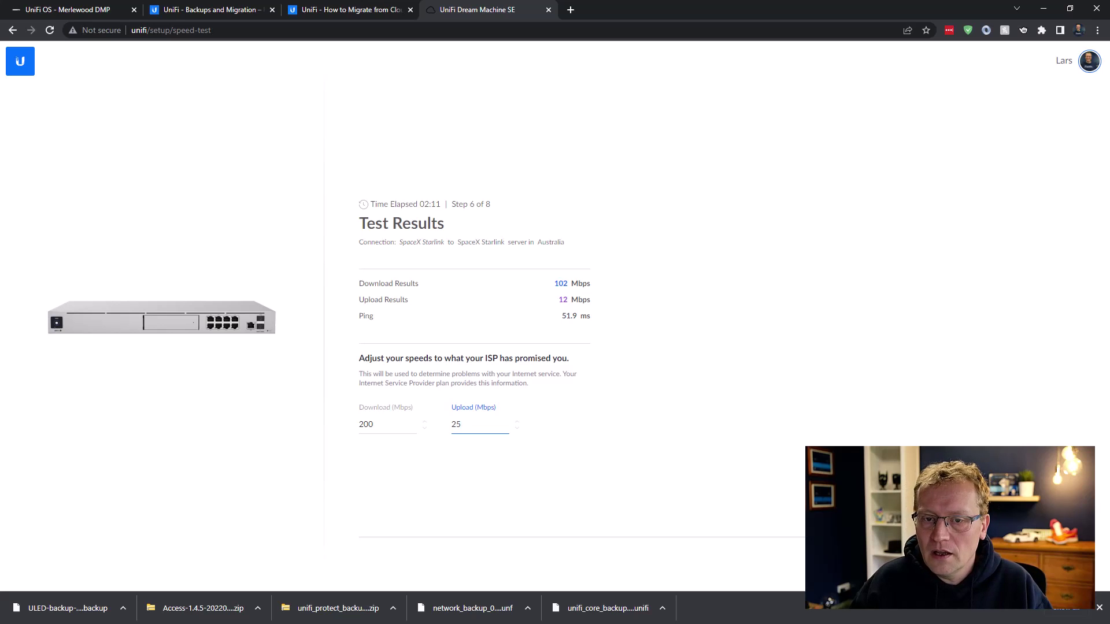
pyautogui.press('Return')
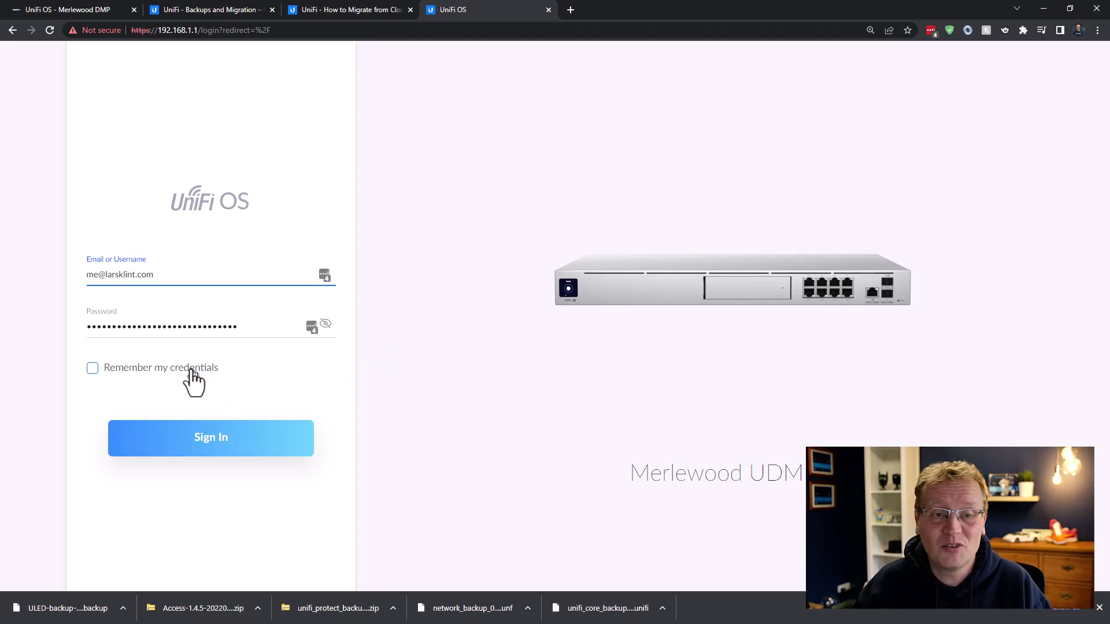
# - Enable Remember my credentials and sign in to the Merlewood UDM SE console
pyautogui.click(130, 371)
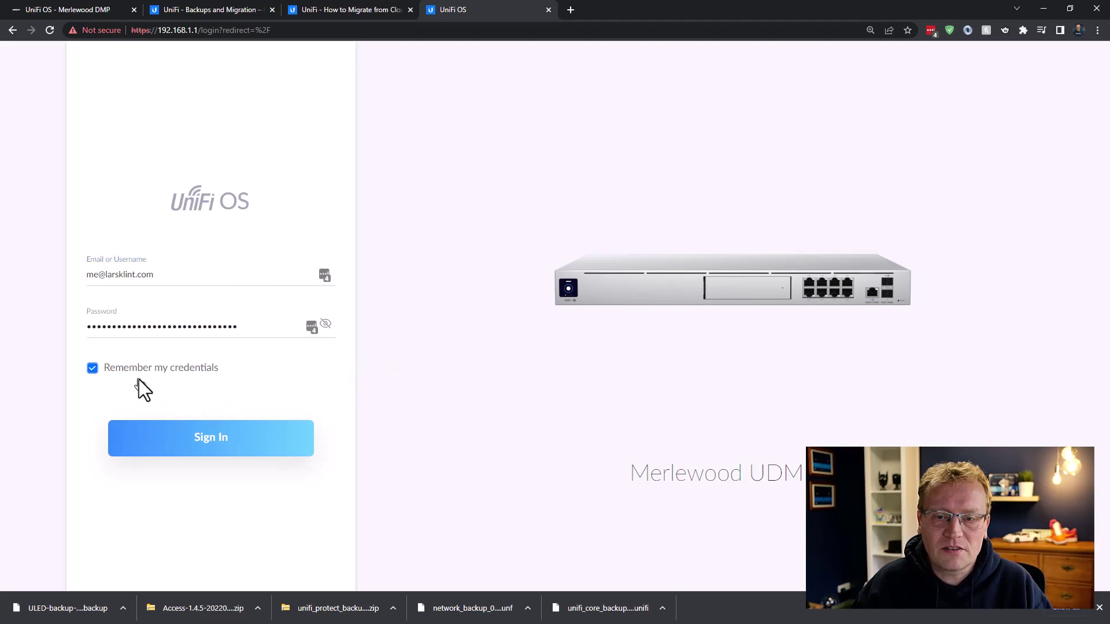
pyautogui.click(211, 448)
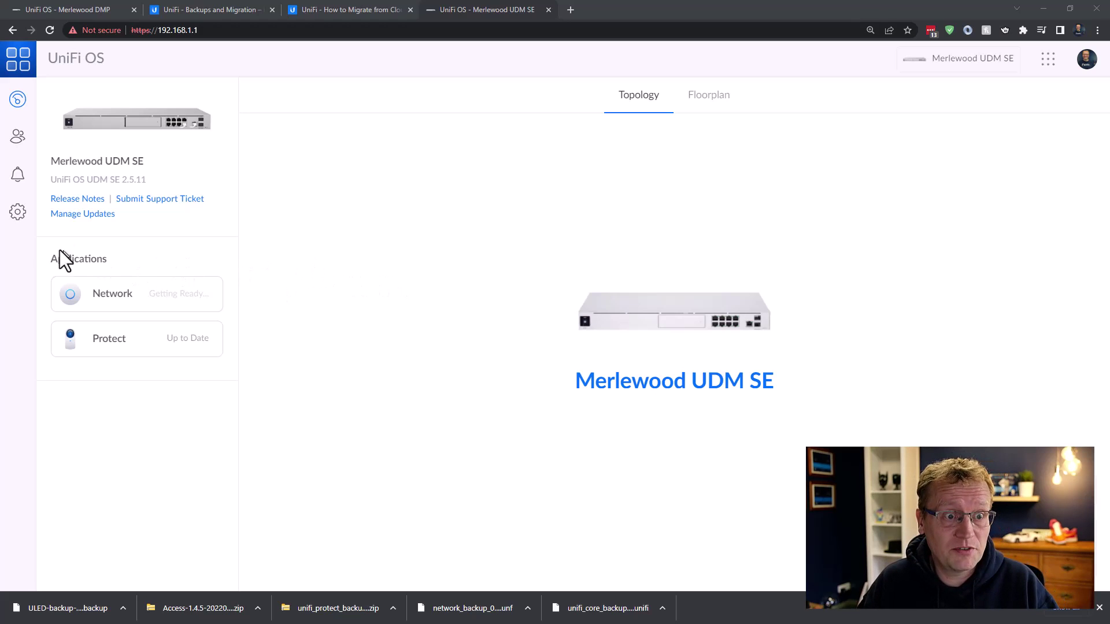
# - Open the console's System settings to reach Cloud Config Backup
pyautogui.click(17, 214)
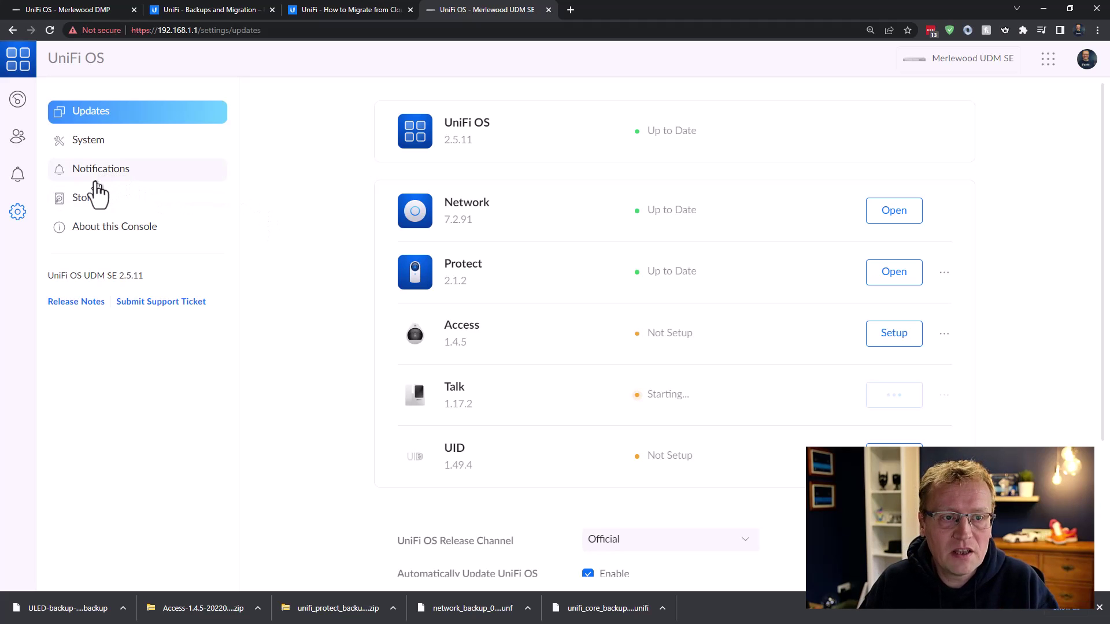
pyautogui.click(87, 142)
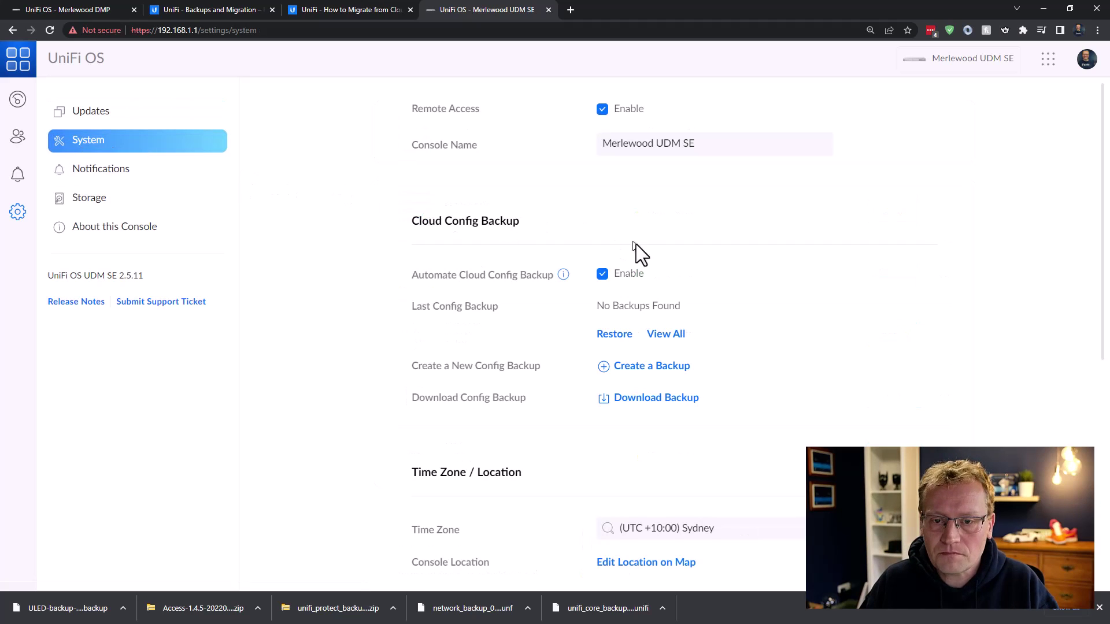
# - Upload the unifi_core_backup file for restore, and reselect it after the corrupt-file error
pyautogui.click(614, 335)
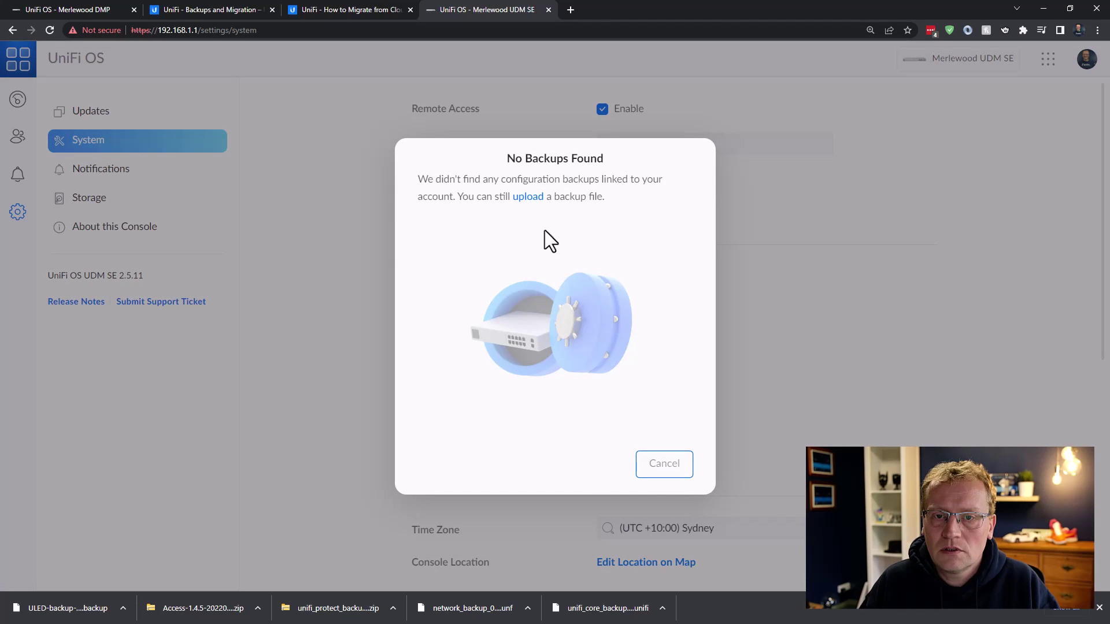
pyautogui.click(527, 197)
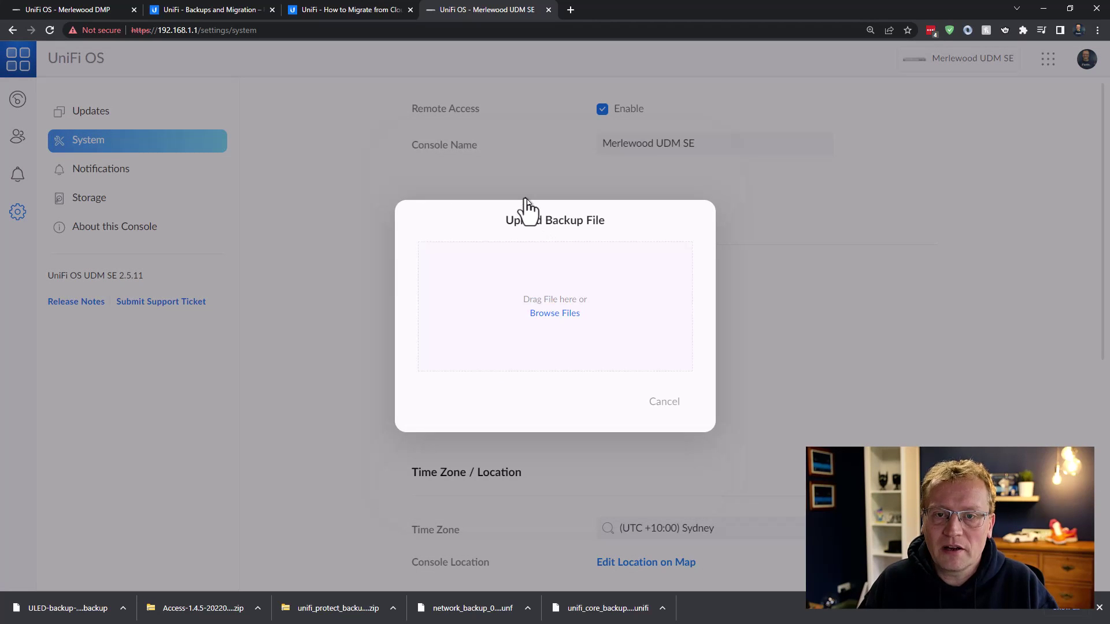
pyautogui.click(547, 315)
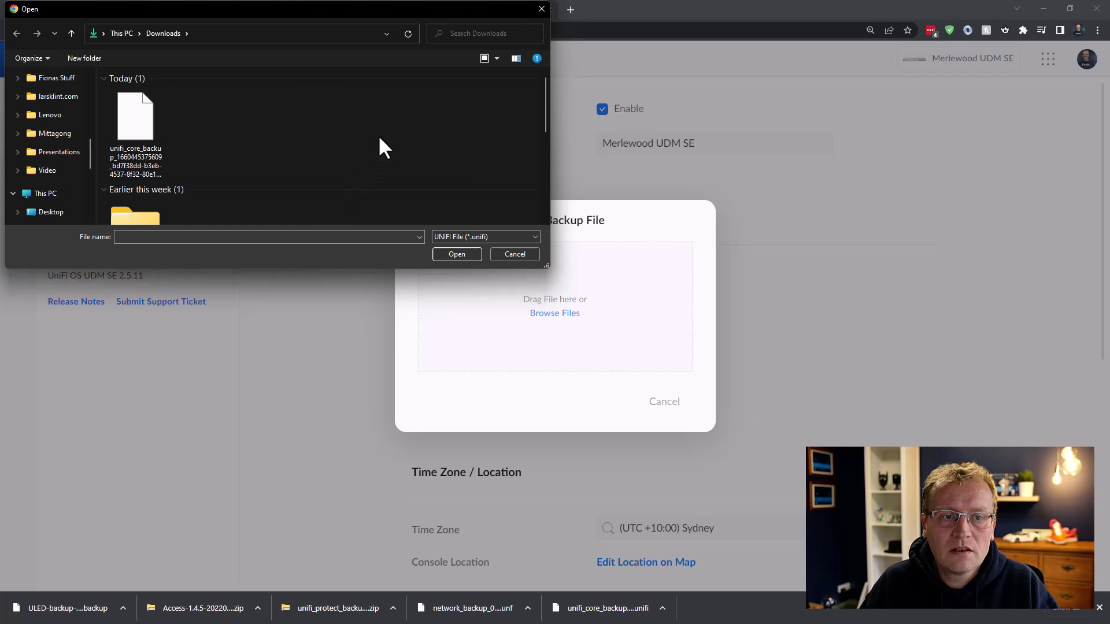
pyautogui.click(128, 104)
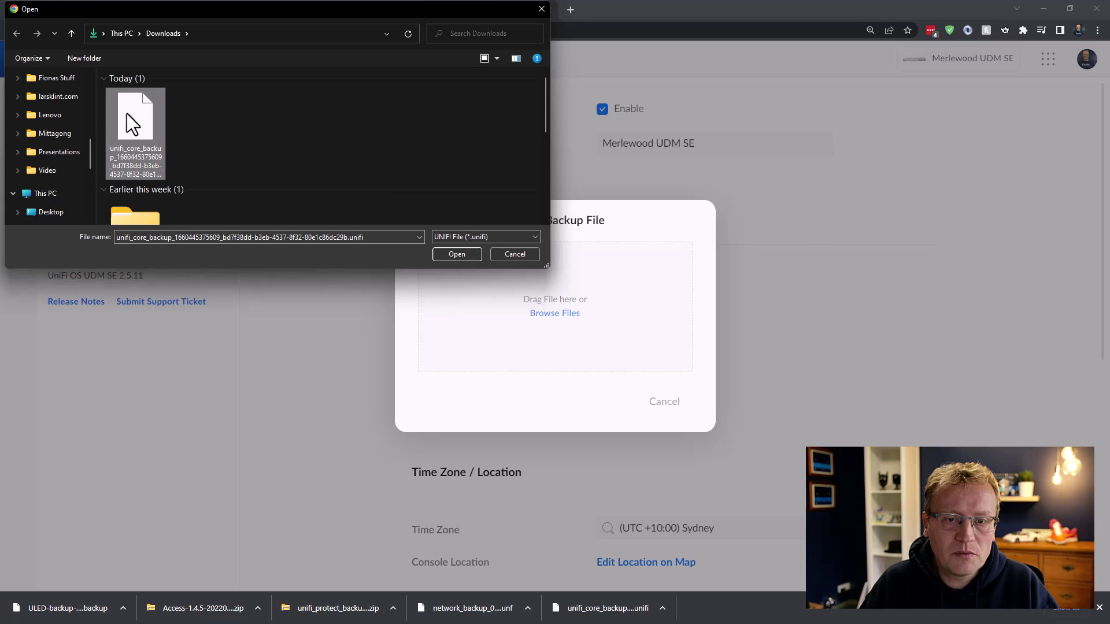
pyautogui.doubleClick(127, 113)
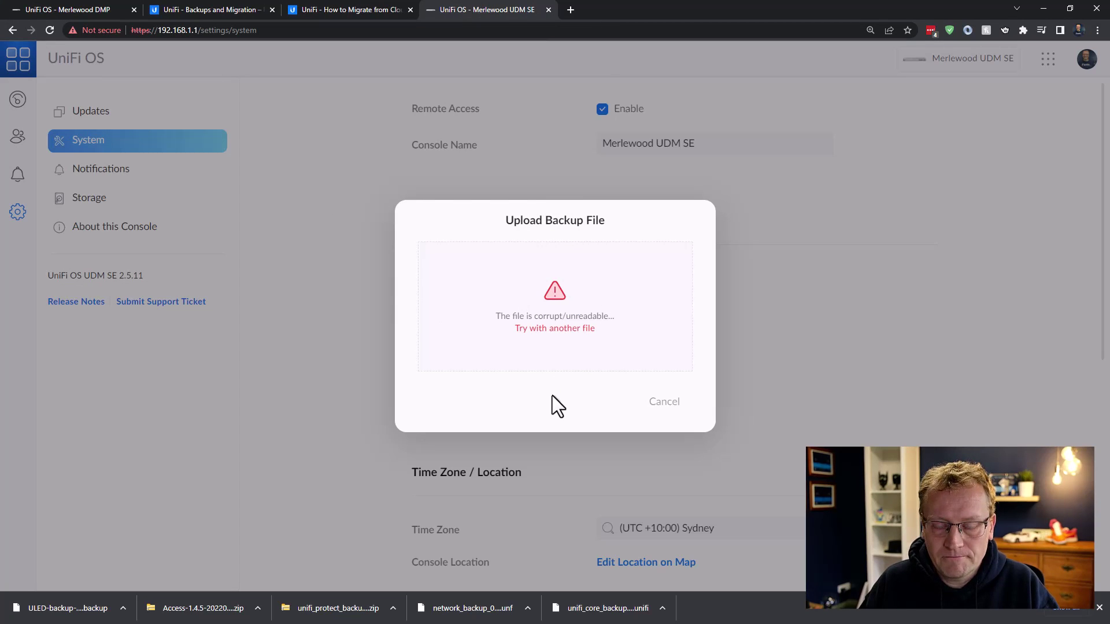
pyautogui.click(555, 335)
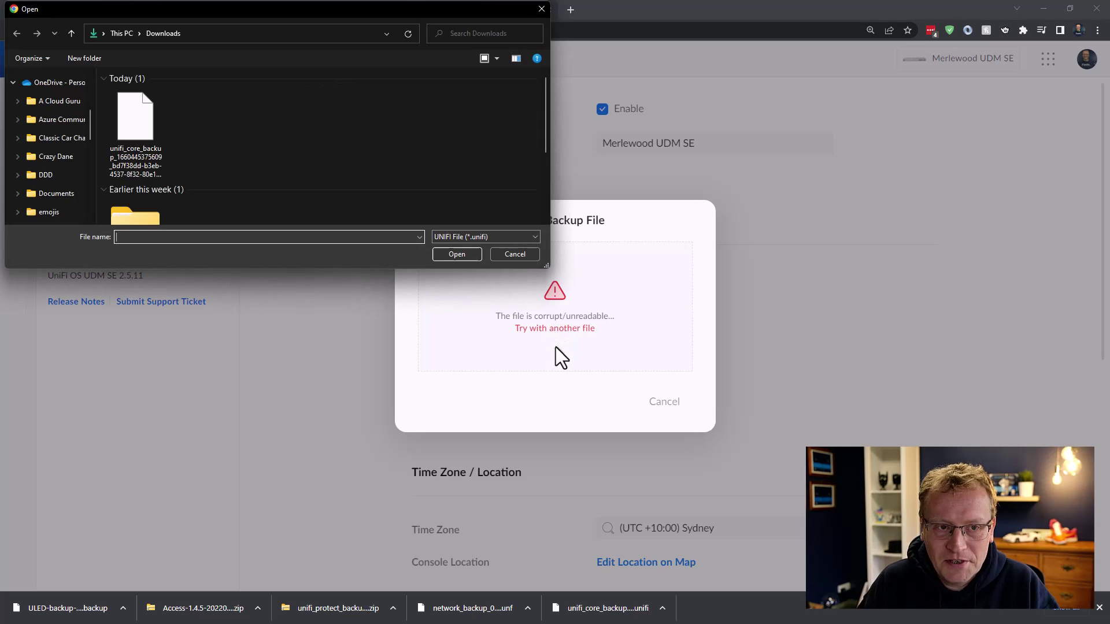
pyautogui.click(123, 110)
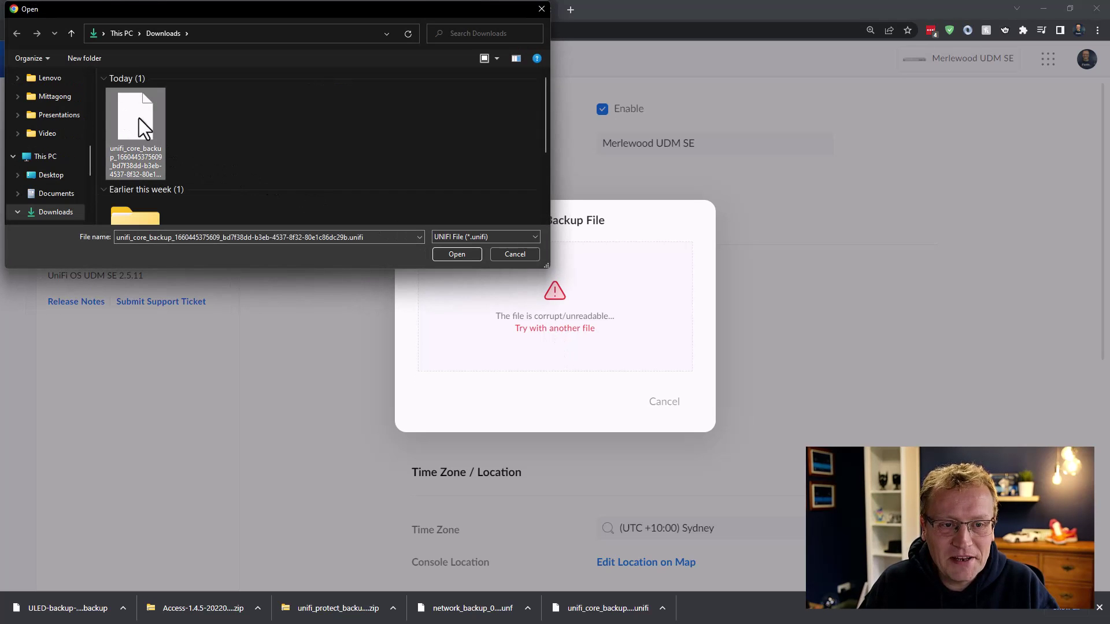
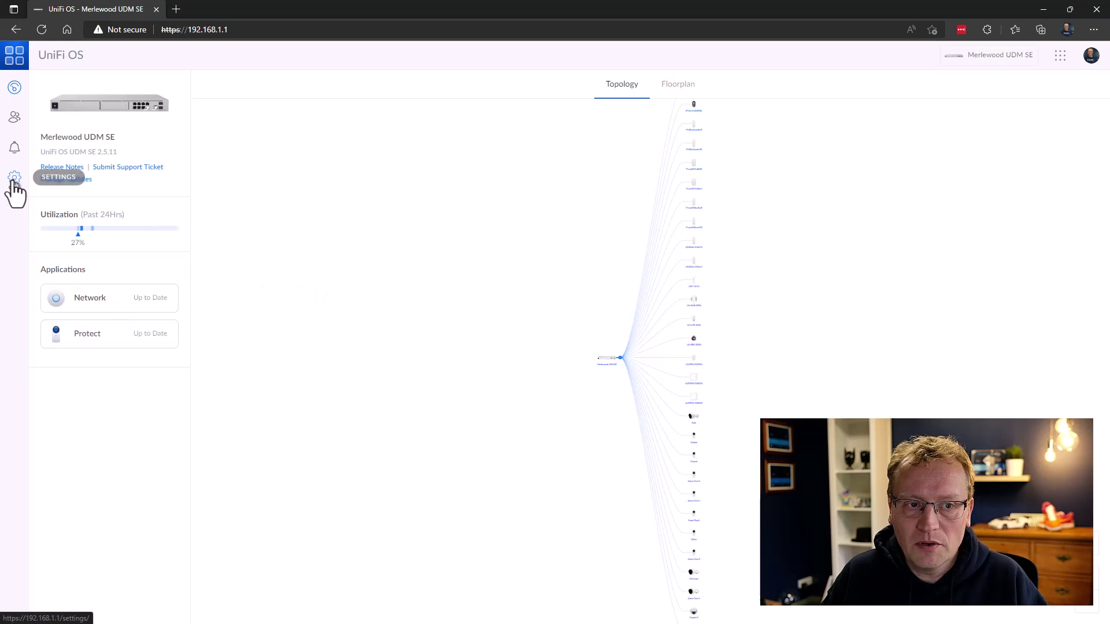
# - Try restoring the console from the uploaded unifi_core_backup file, and dismiss the corrupt-file error
pyautogui.click(15, 180)
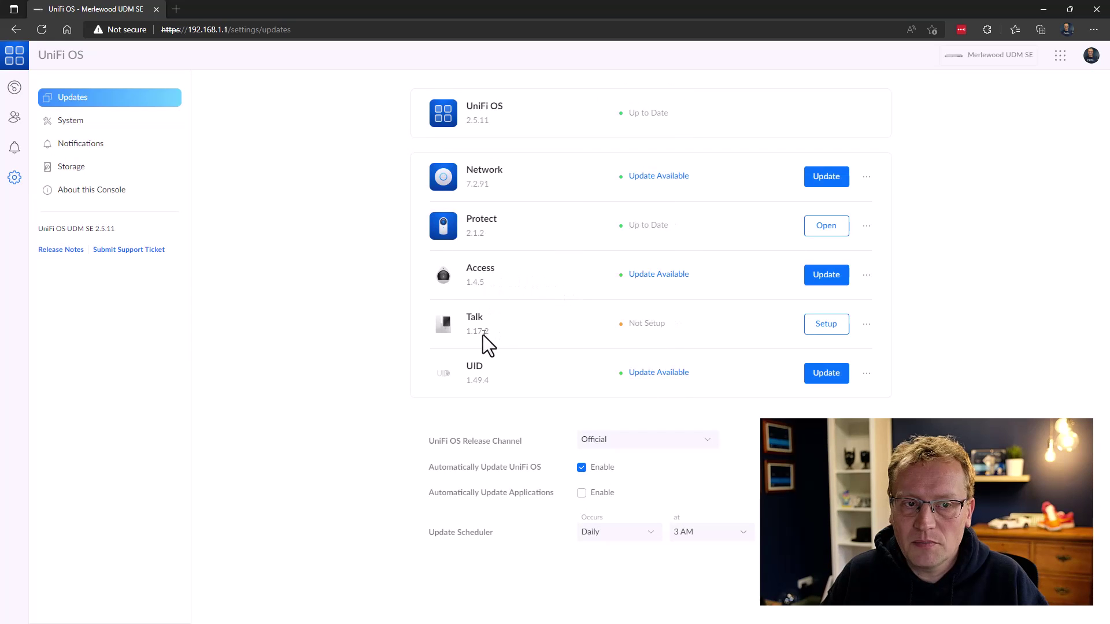
pyautogui.click(69, 121)
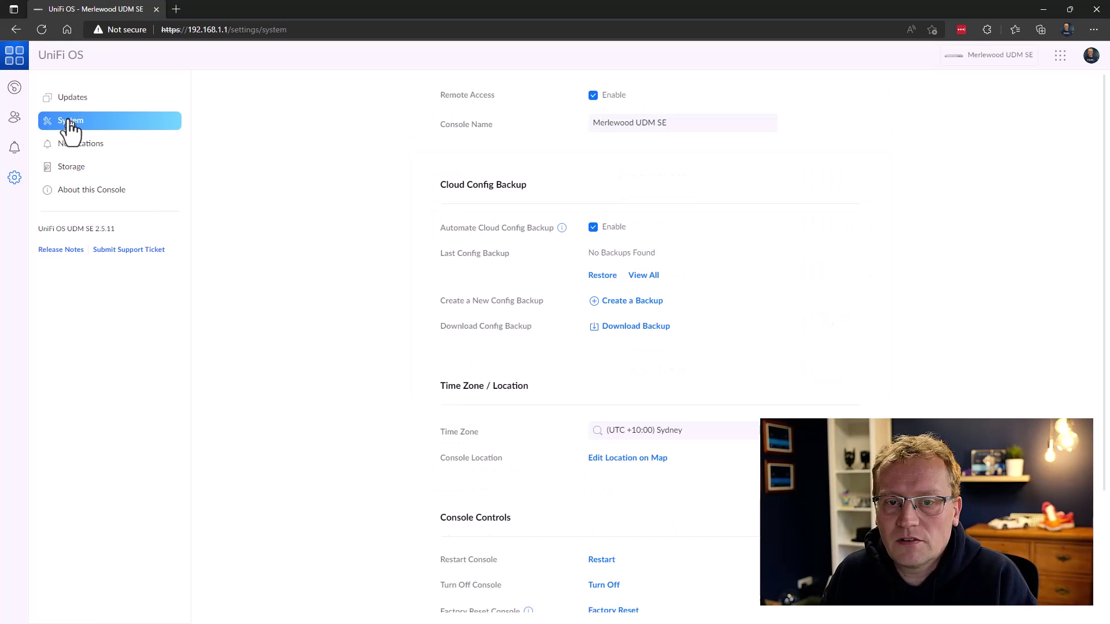
pyautogui.click(602, 276)
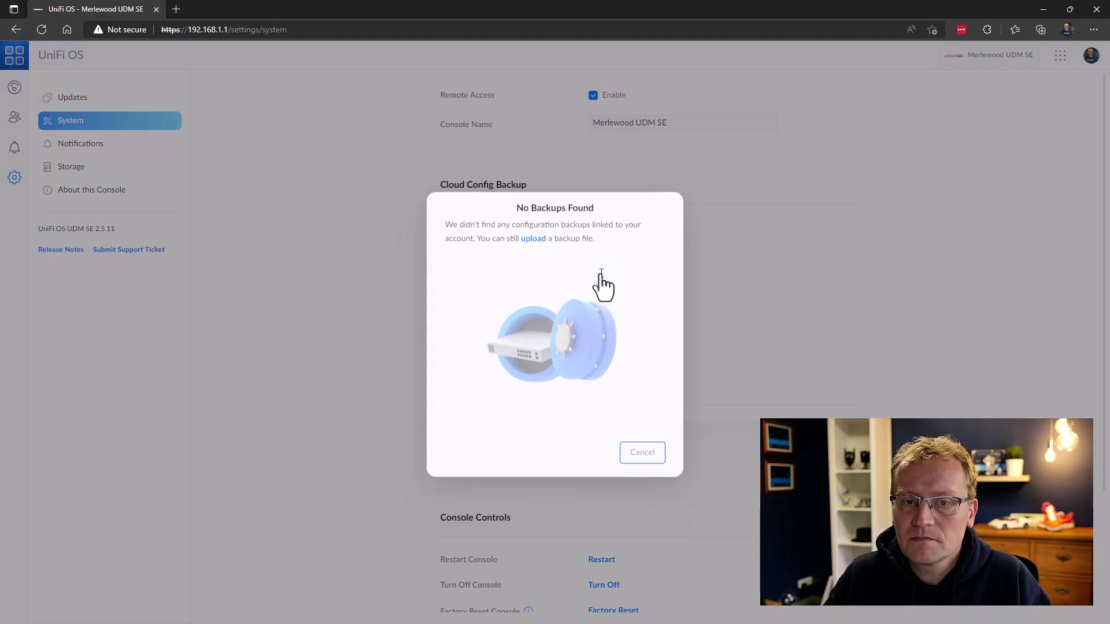
pyautogui.click(533, 237)
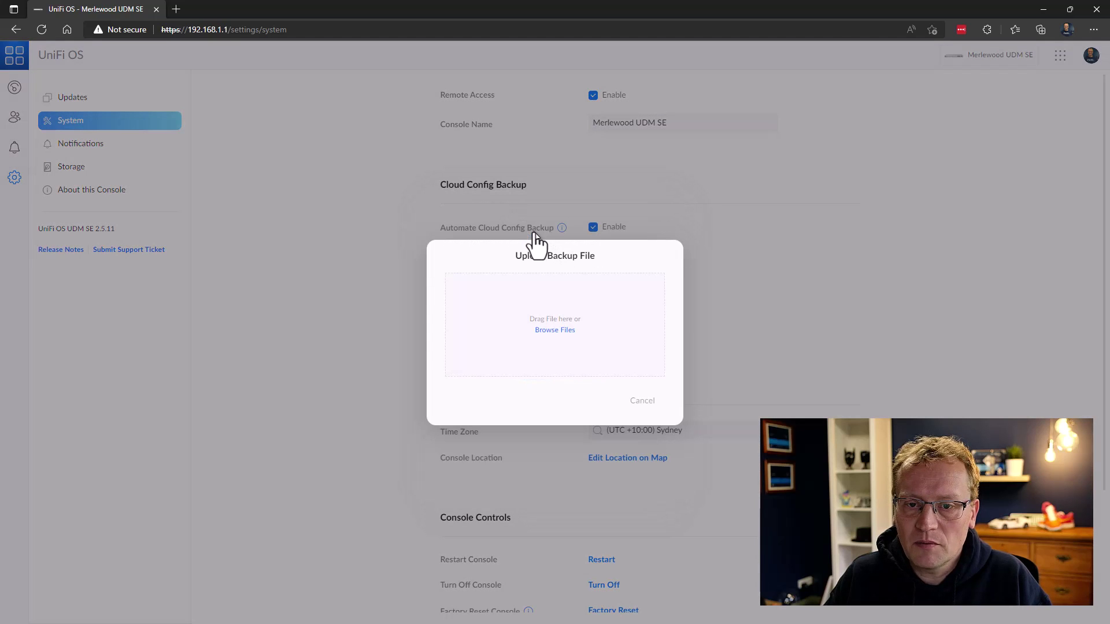
pyautogui.click(561, 330)
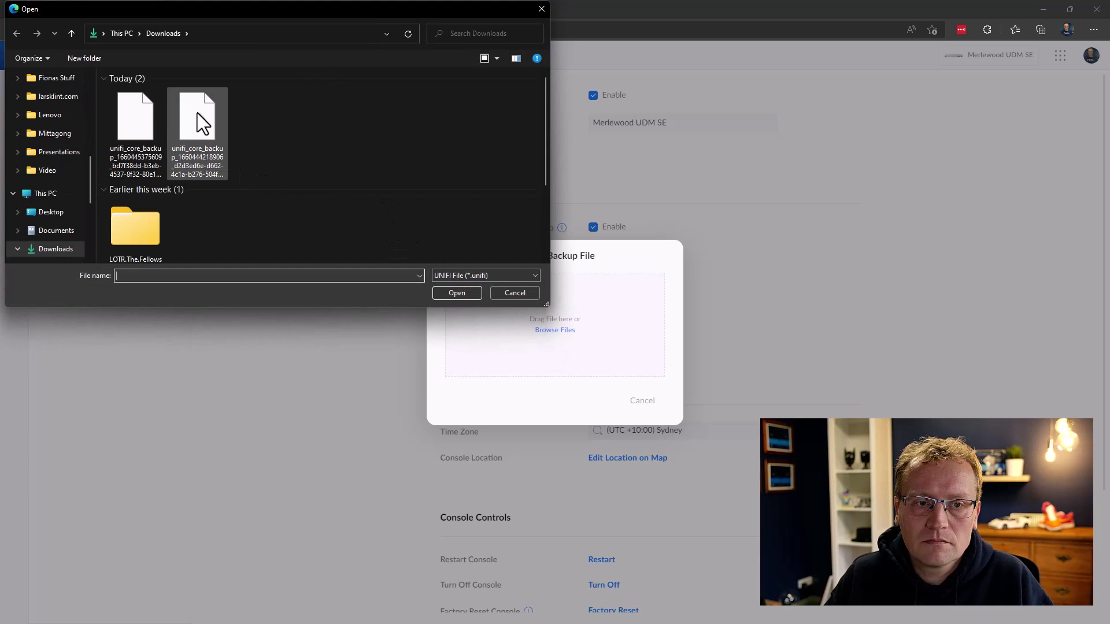
pyautogui.doubleClick(196, 113)
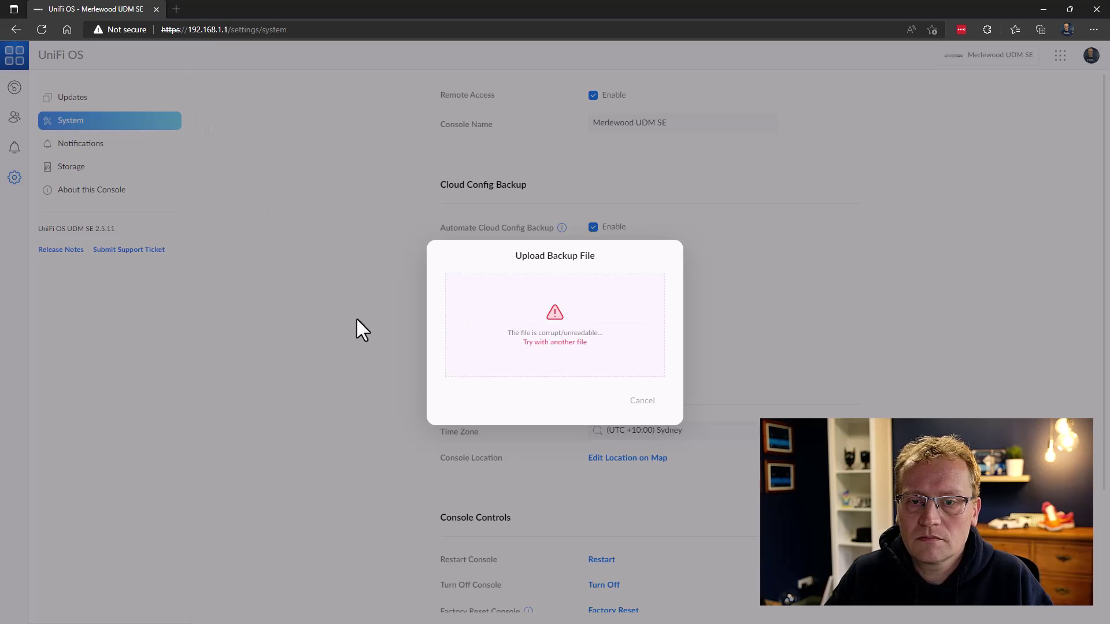
pyautogui.click(739, 264)
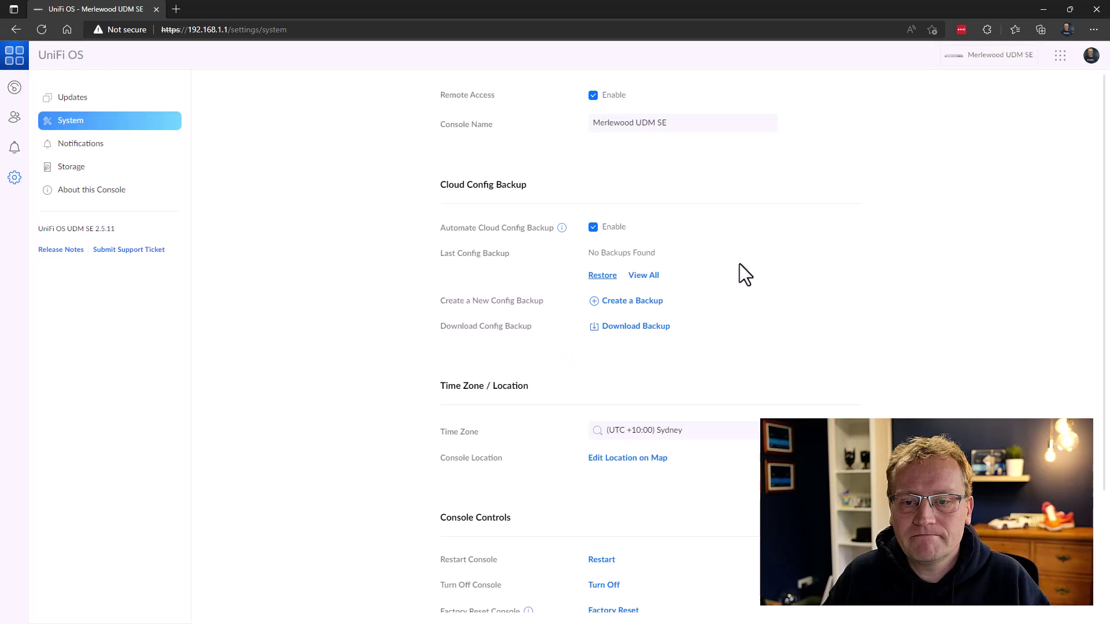
pyautogui.scroll(-3, 740, 263)
pyautogui.scroll(3, 740, 264)
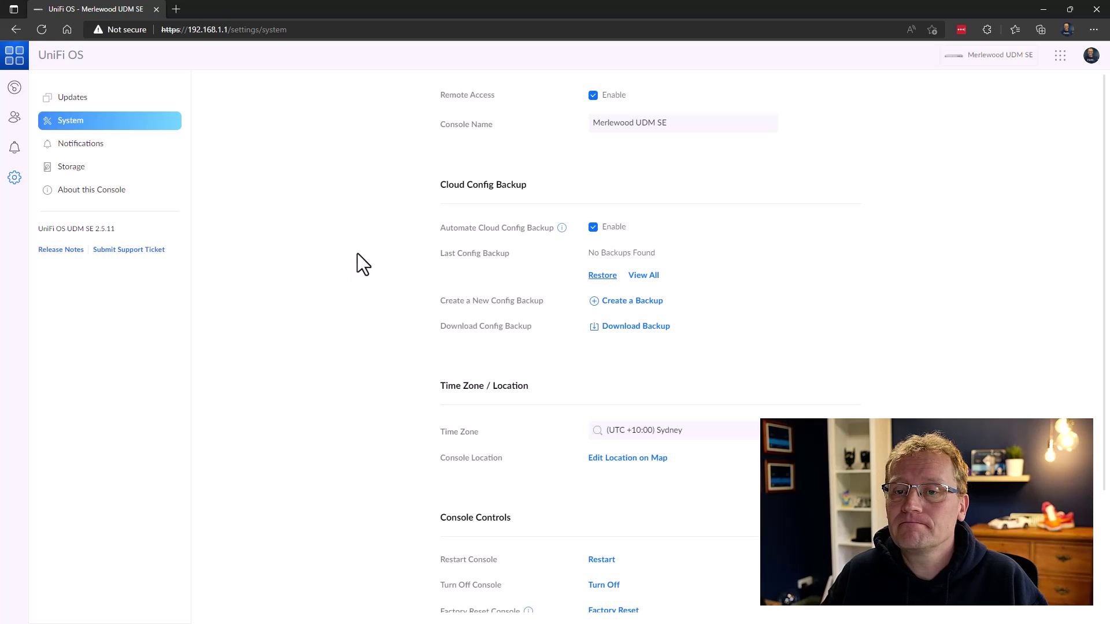
# - In the Network app's System settings, import the first network_backup .unf file
pyautogui.click(20, 60)
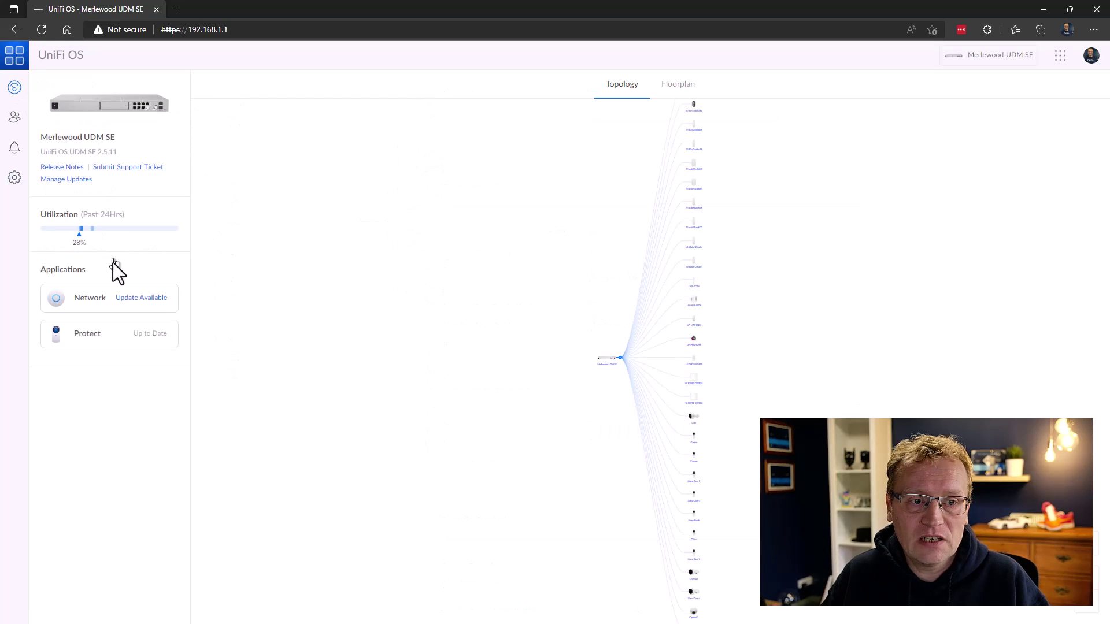
pyautogui.click(76, 307)
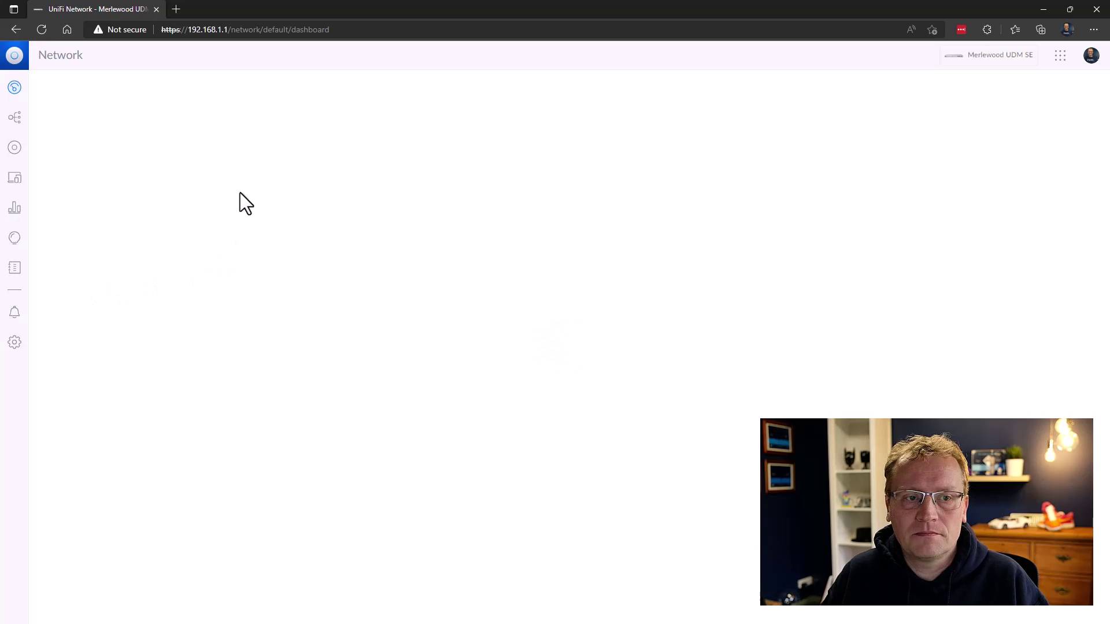
pyautogui.click(15, 344)
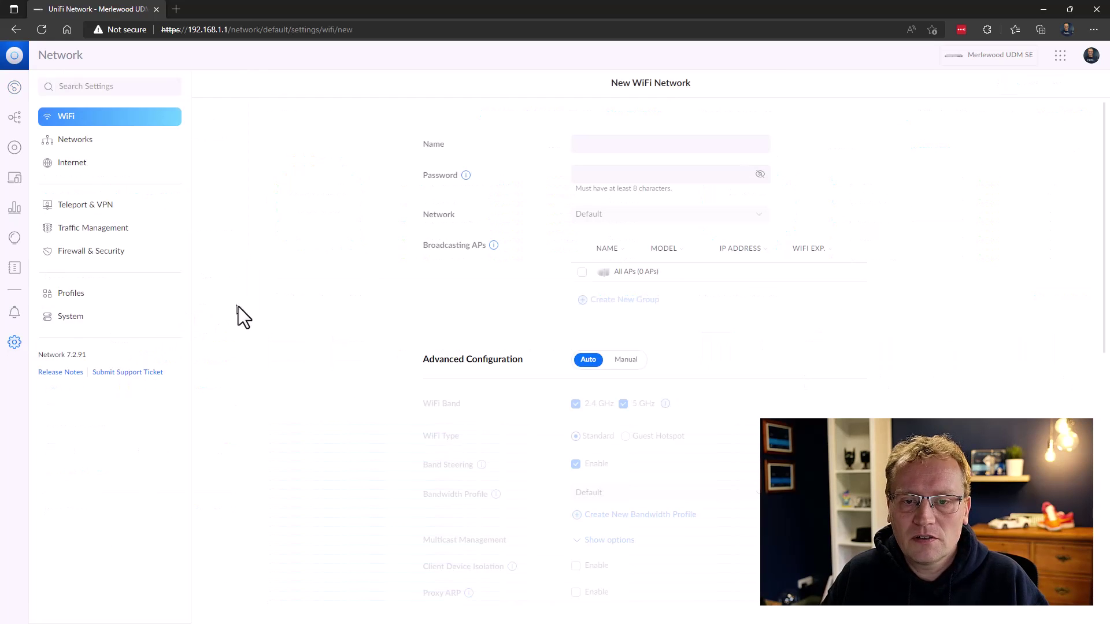
pyautogui.click(80, 317)
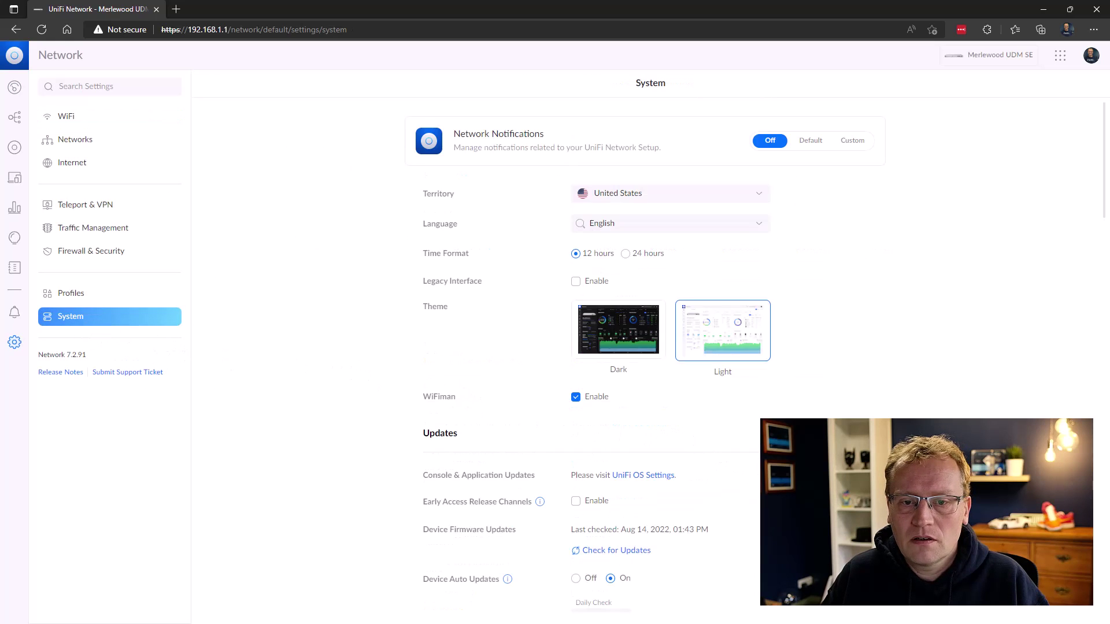
pyautogui.scroll(-8, 584, 434)
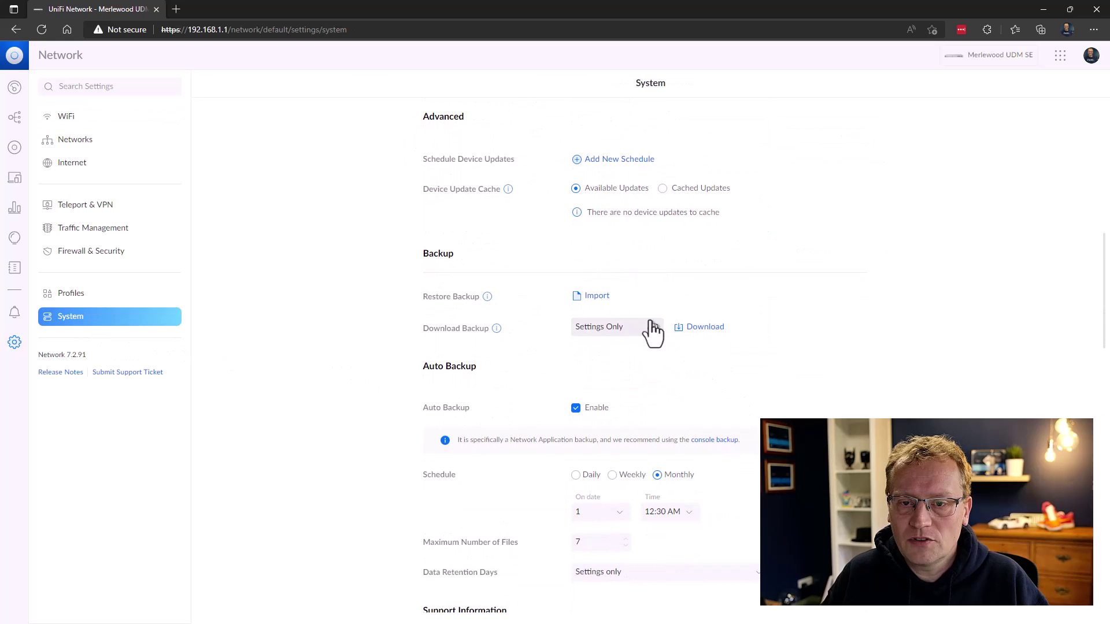
pyautogui.click(597, 297)
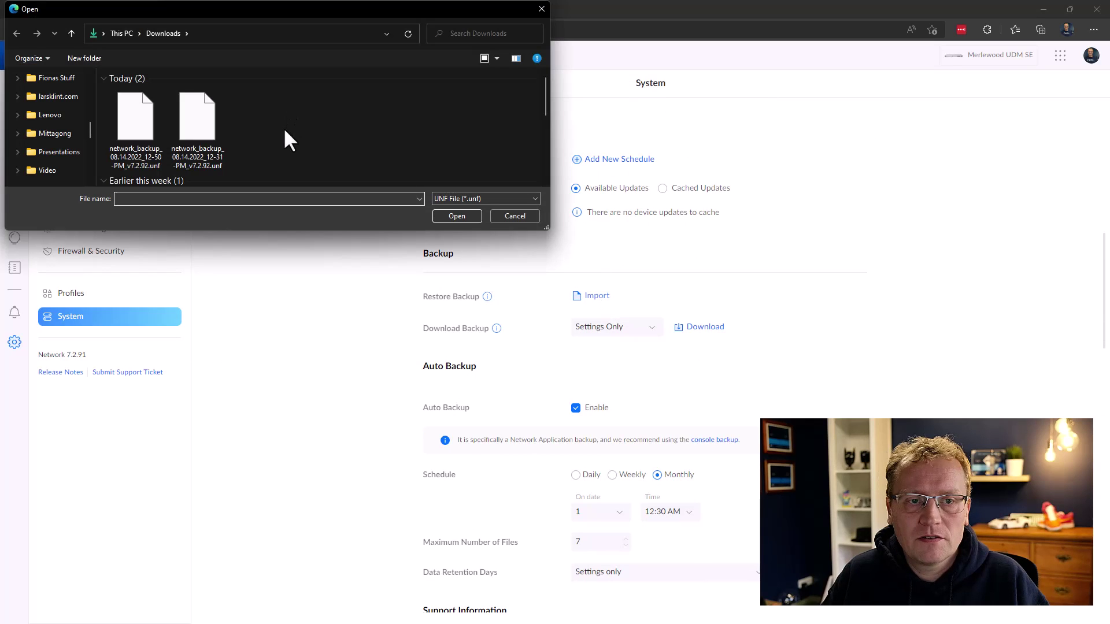
pyautogui.doubleClick(137, 112)
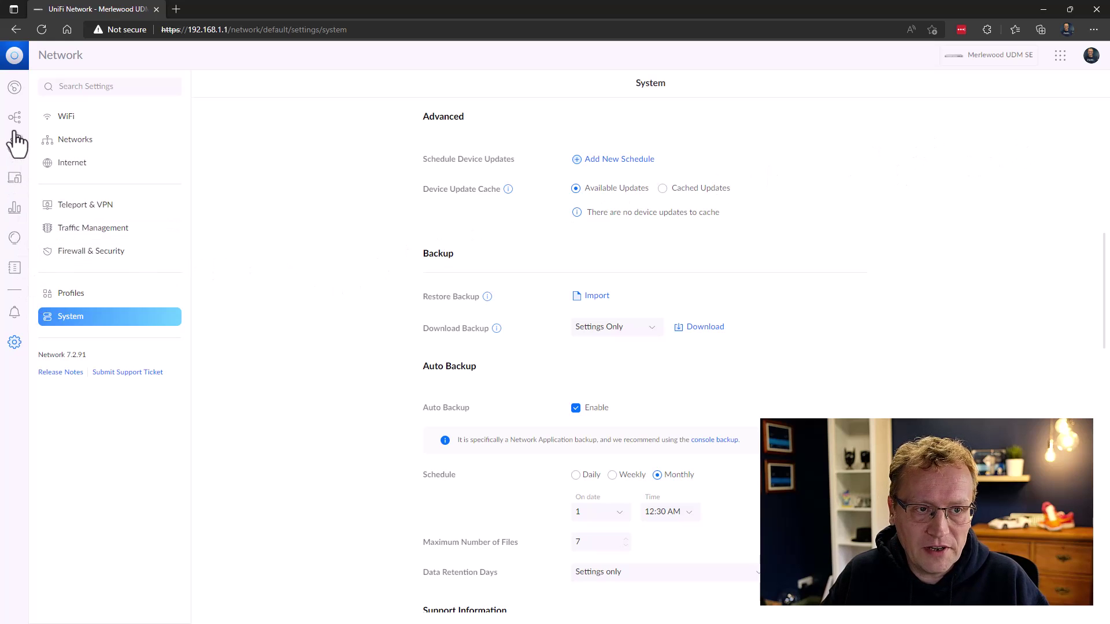
# - Apply the pending UniFi Network update to 7.2.92, then launch the updated app
pyautogui.click(15, 87)
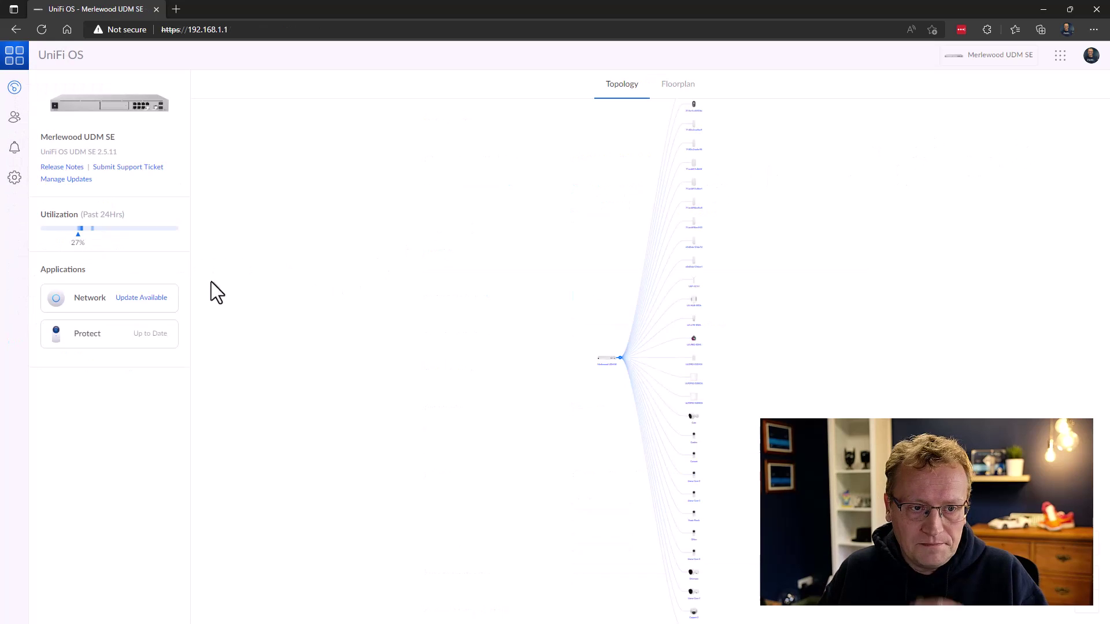
pyautogui.click(143, 296)
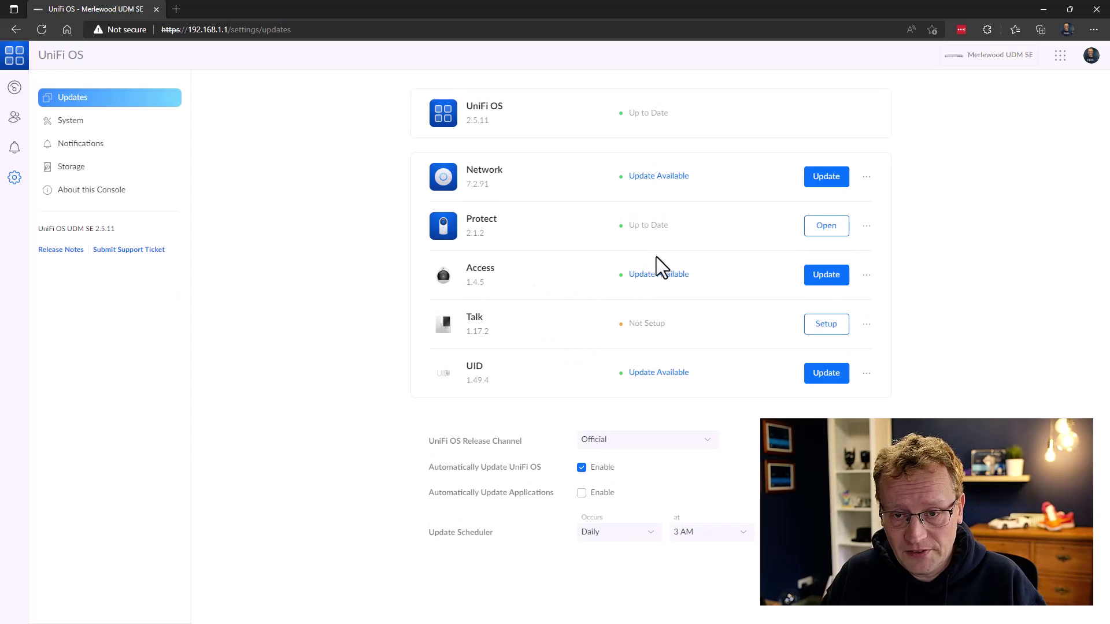
pyautogui.click(844, 177)
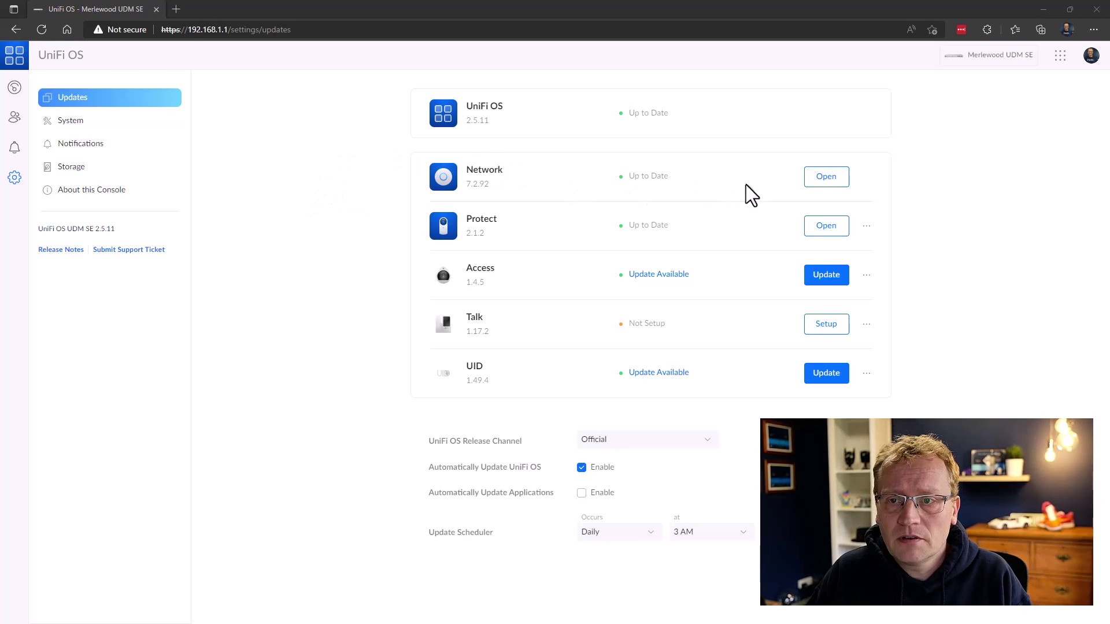
pyautogui.click(826, 180)
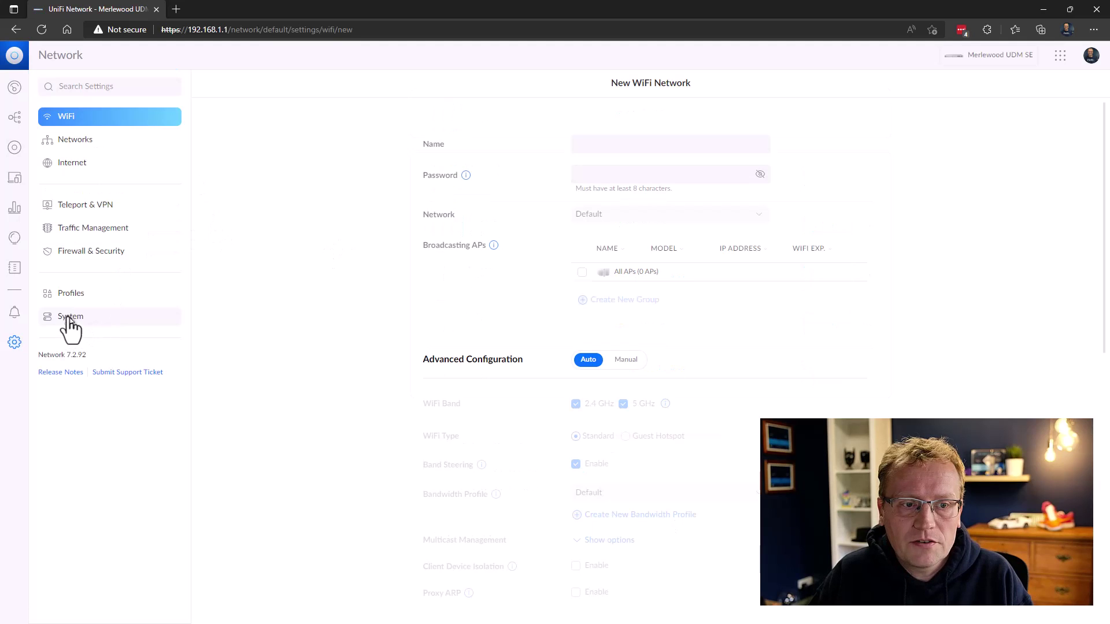
# - Import the first network_backup file under Backup and confirm restoring the Default site
pyautogui.click(68, 319)
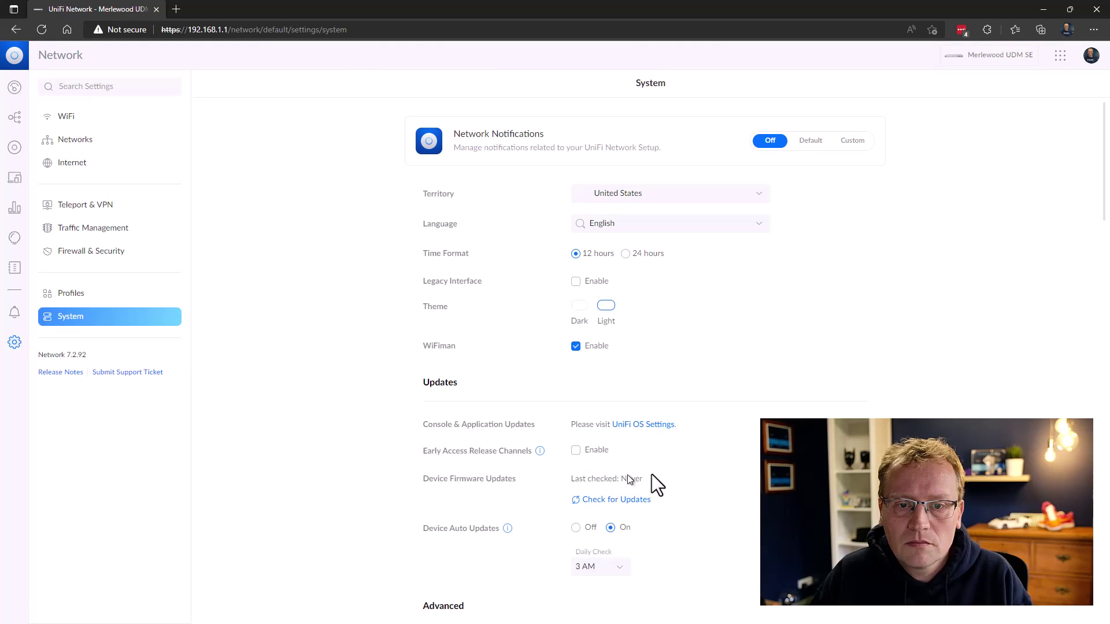
pyautogui.scroll(-5, 724, 452)
pyautogui.scroll(-4, 723, 452)
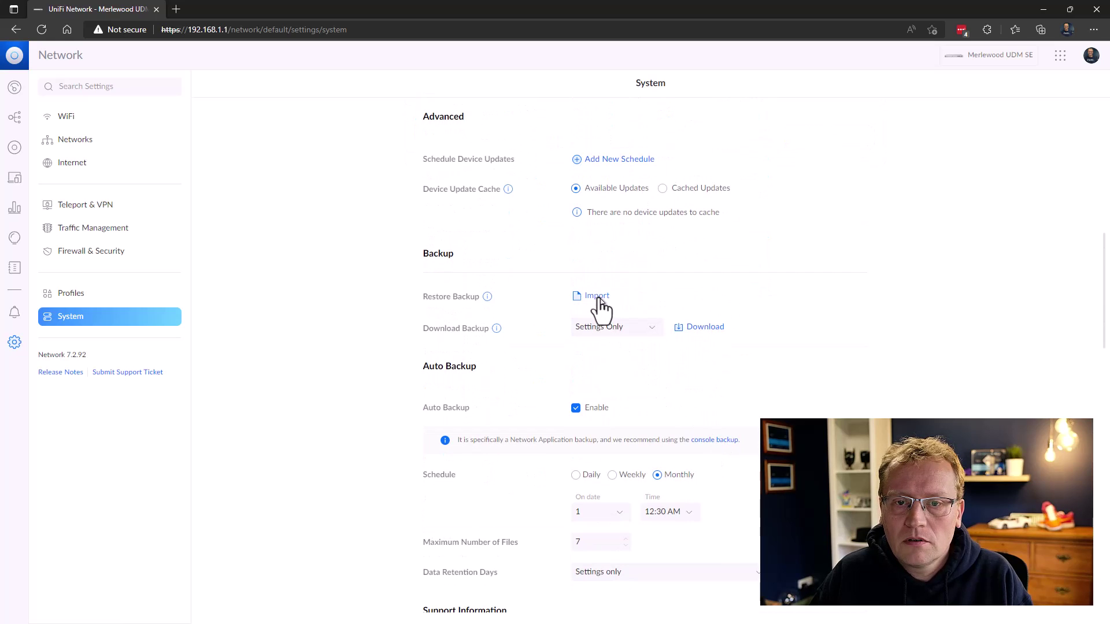
pyautogui.click(597, 298)
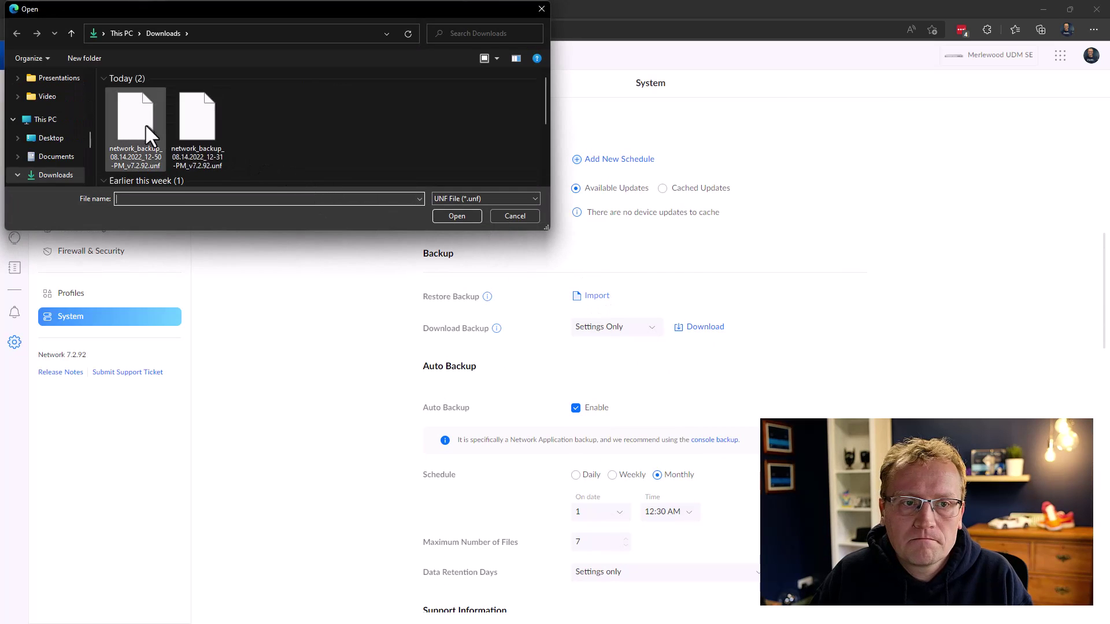
pyautogui.doubleClick(134, 122)
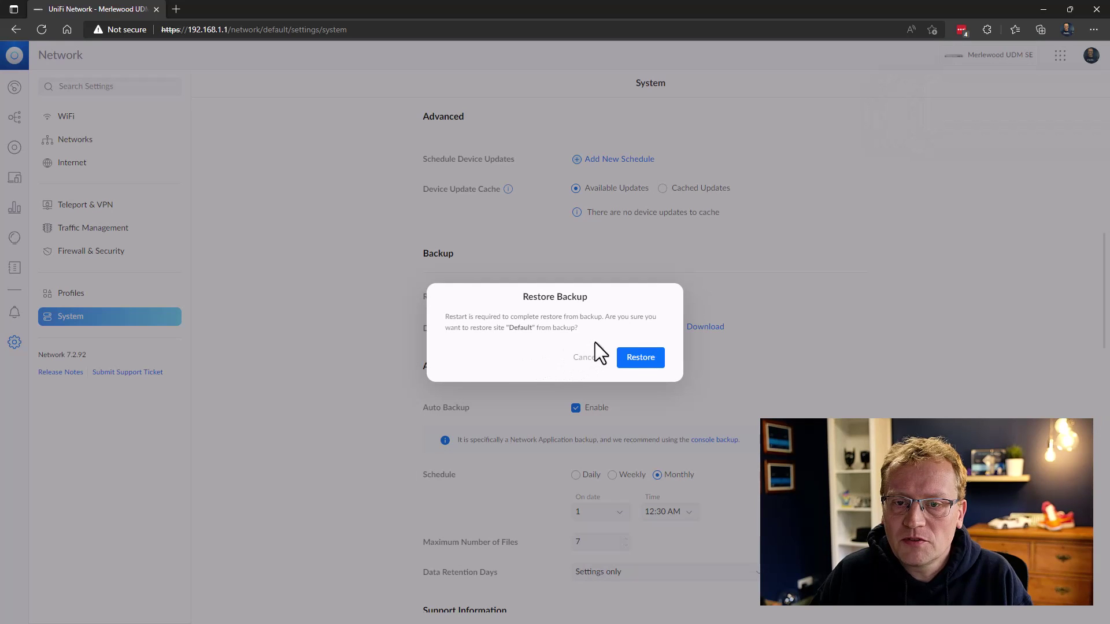
pyautogui.click(648, 359)
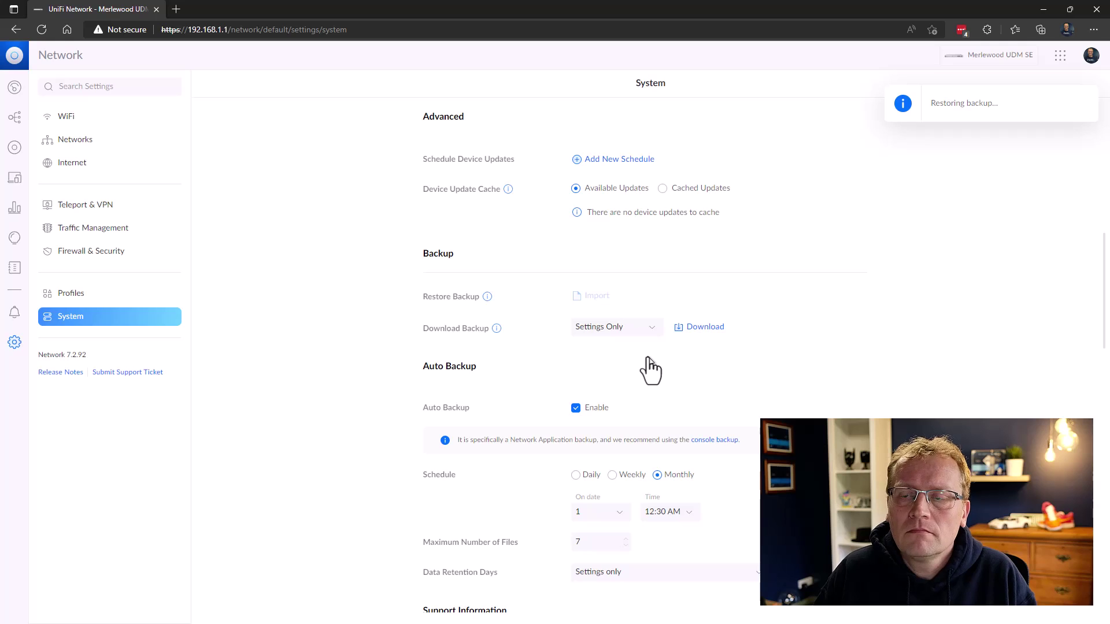
pyautogui.hotkey('ctrl', '+')
pyautogui.hotkey('ctrl', '+')
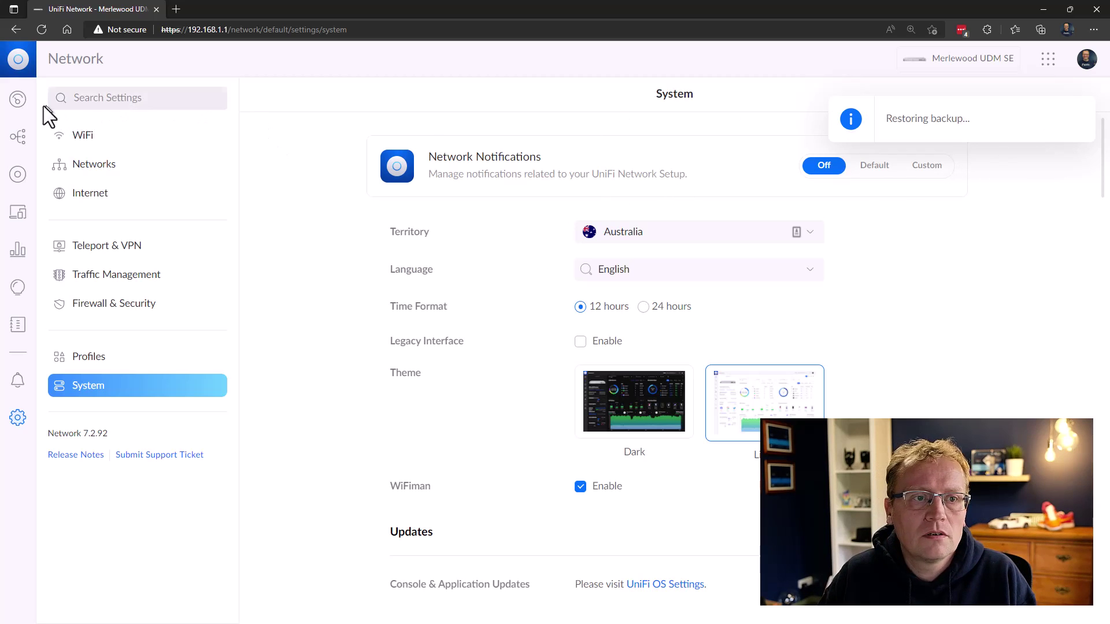
# - Check in the UniFi Devices list that all devices are online and up to date, then return to the dashboard
pyautogui.click(18, 99)
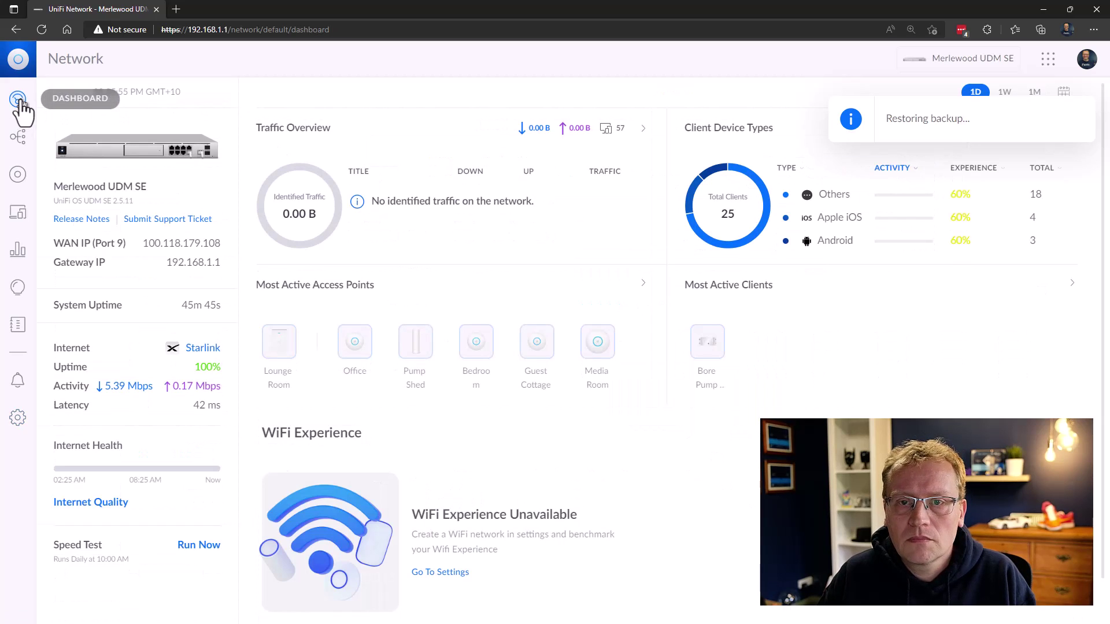
pyautogui.click(19, 175)
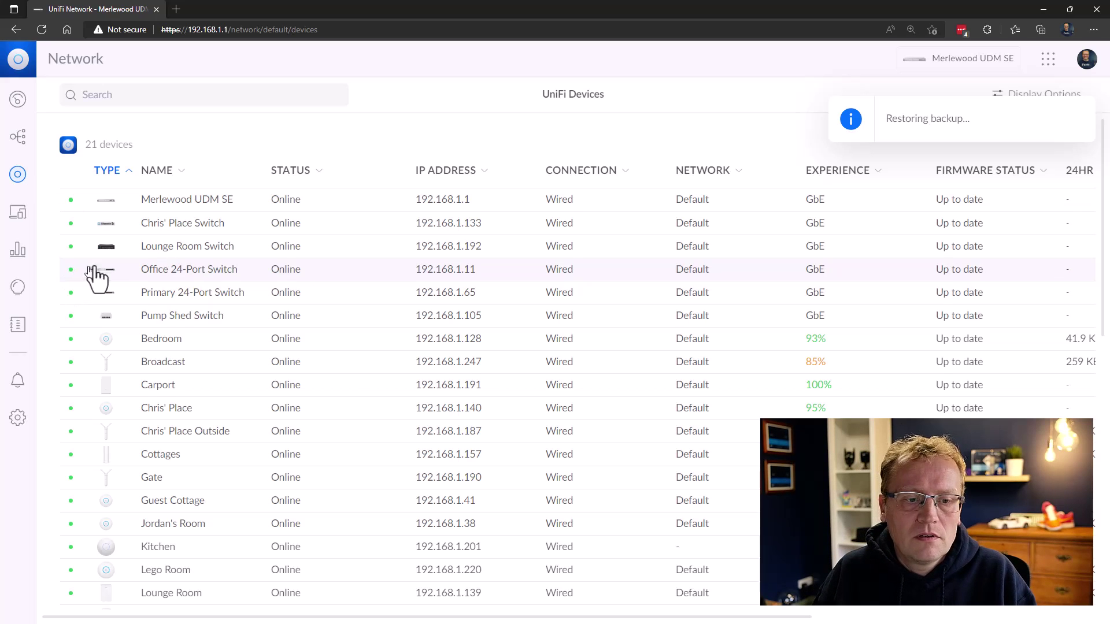
pyautogui.scroll(-3, 156, 368)
pyautogui.scroll(-2, 155, 372)
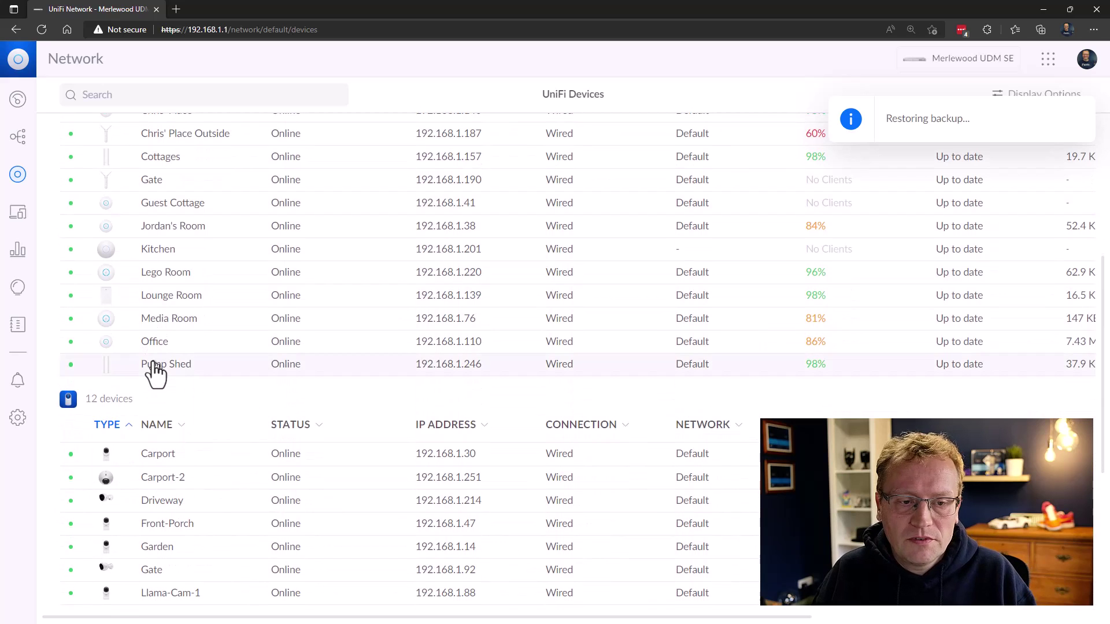
pyautogui.scroll(5, 157, 330)
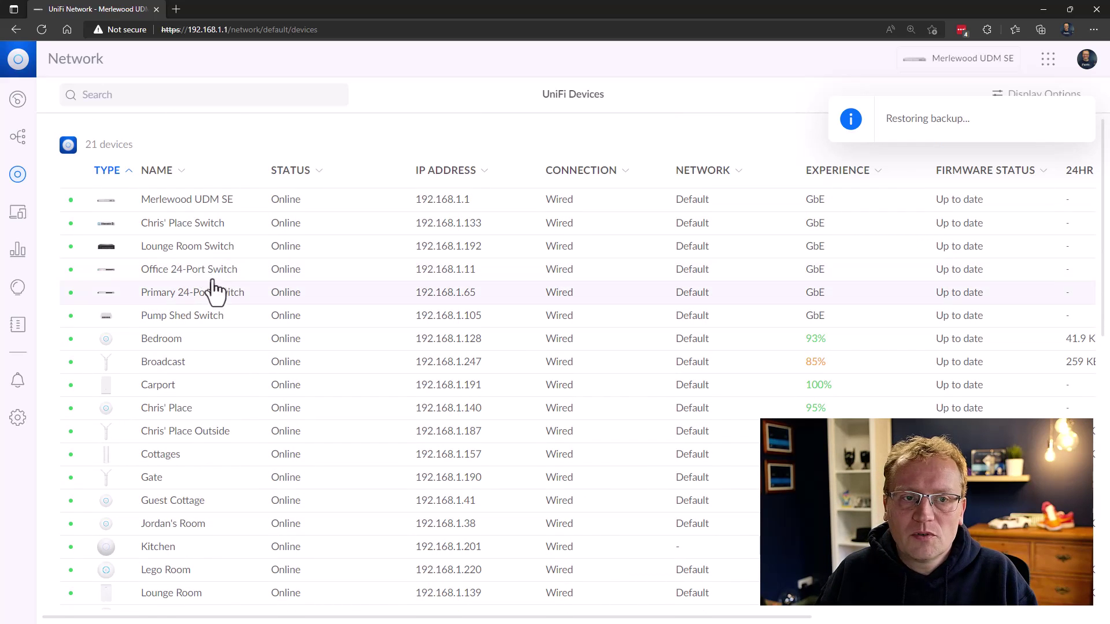
pyautogui.click(18, 99)
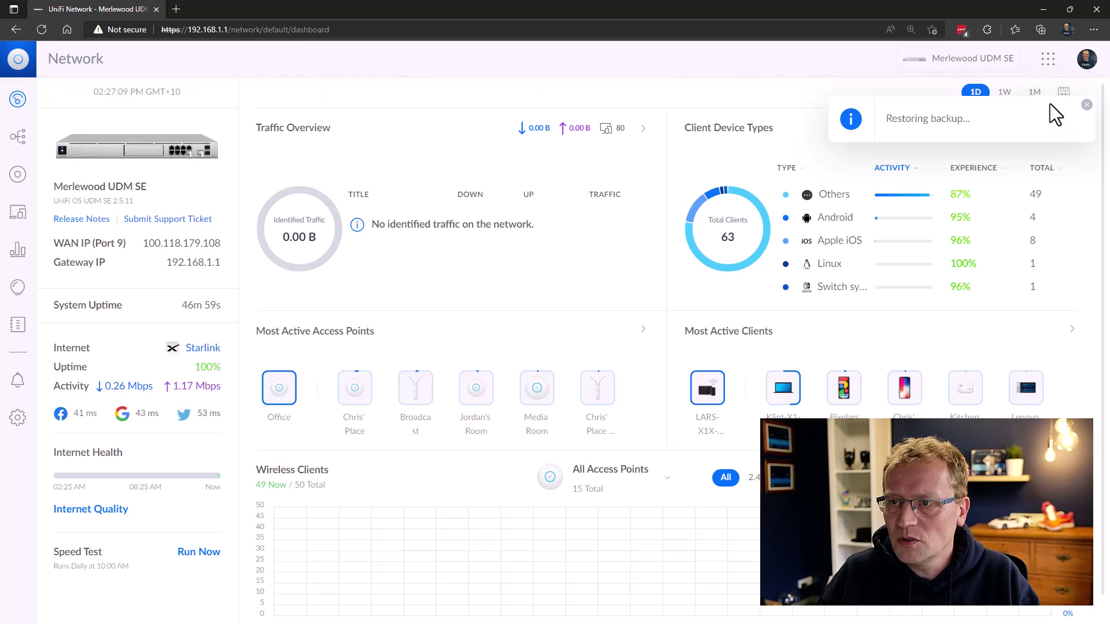
# - Import the unifi_protect_backup zip from Protect's General settings
pyautogui.click(1048, 63)
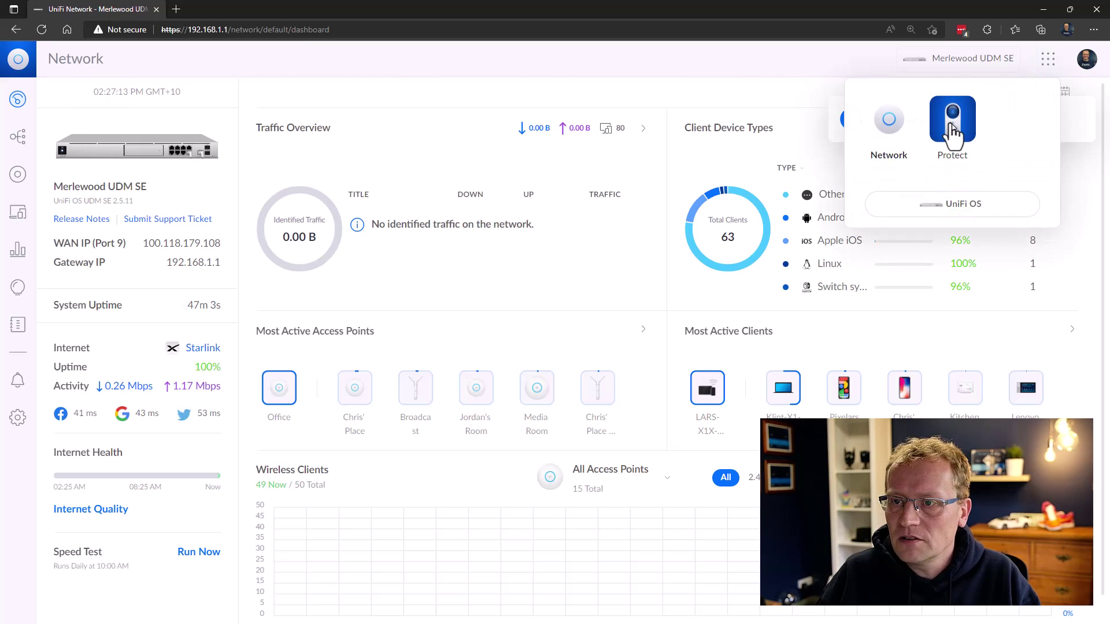
pyautogui.click(953, 130)
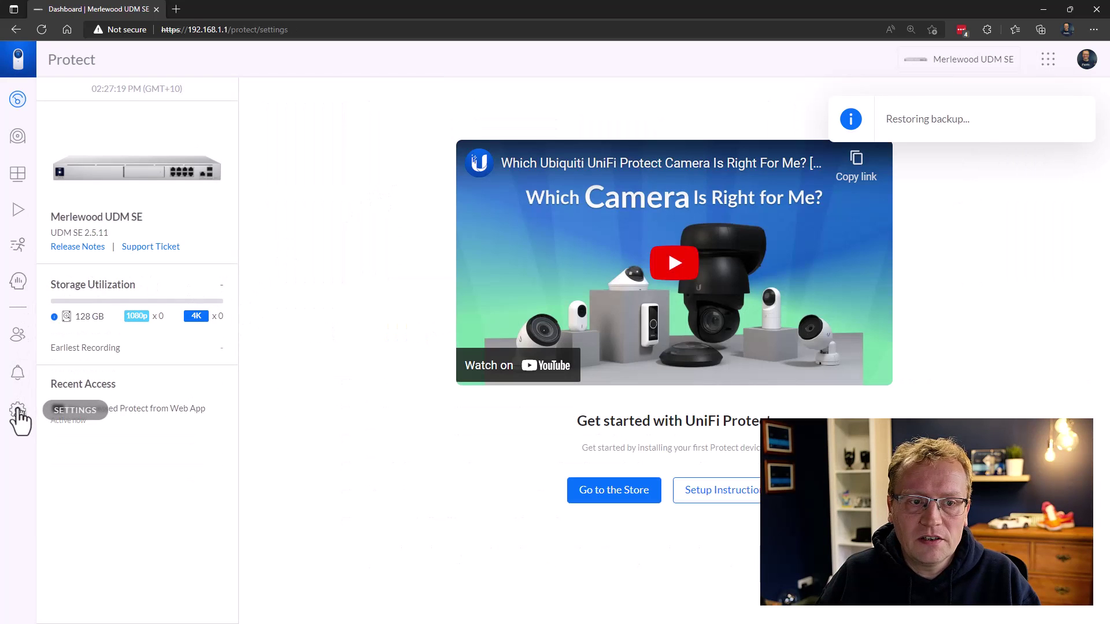
pyautogui.click(18, 411)
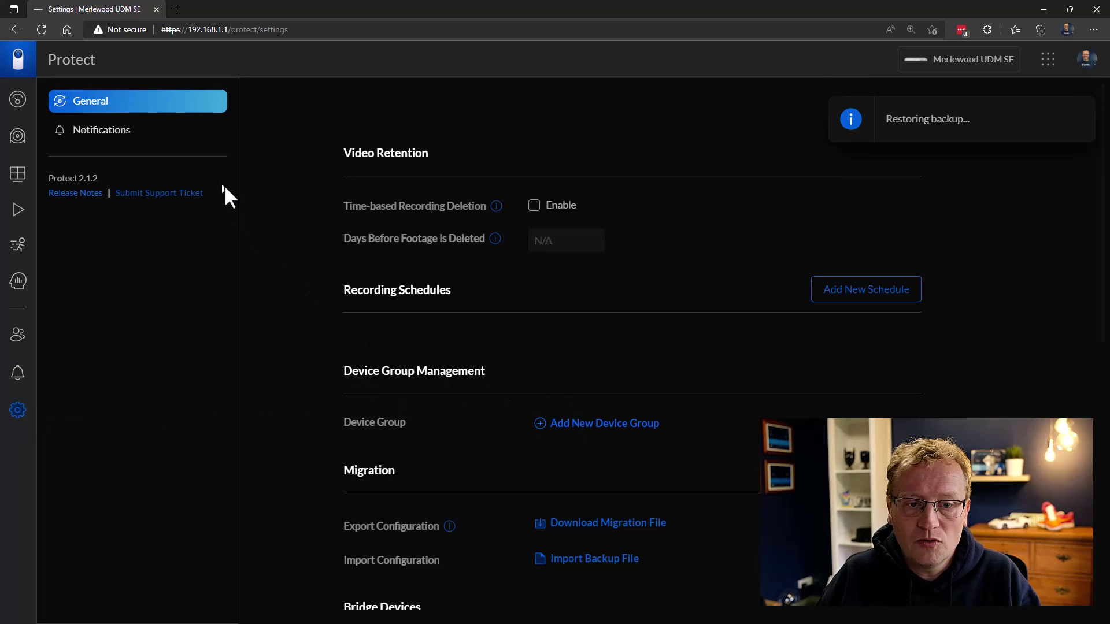
pyautogui.scroll(-7, 540, 421)
pyautogui.scroll(2, 520, 376)
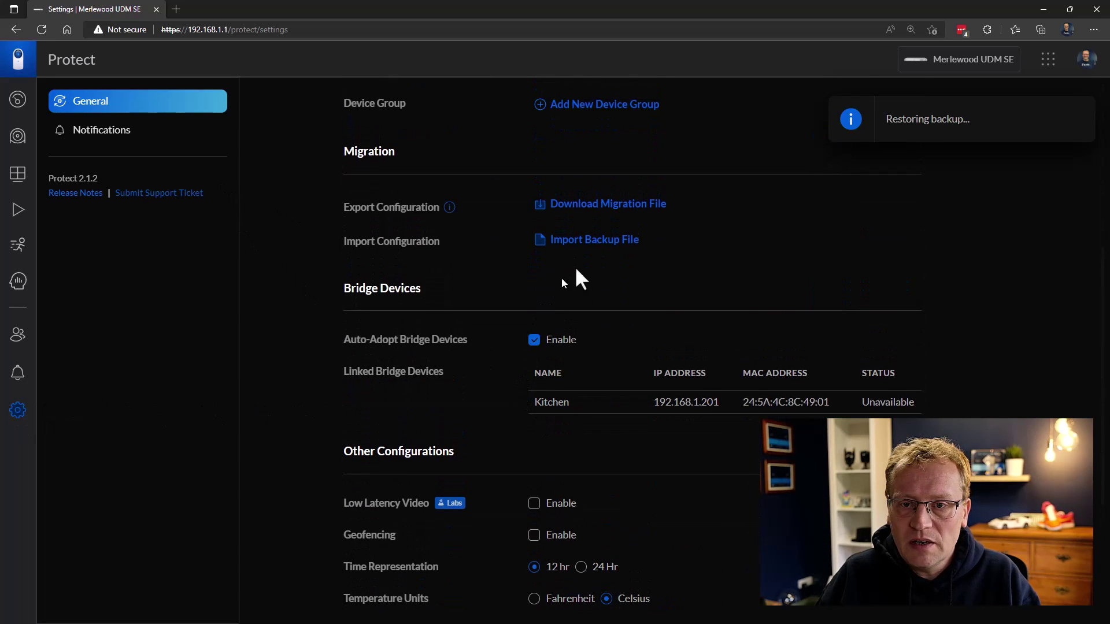
pyautogui.click(615, 242)
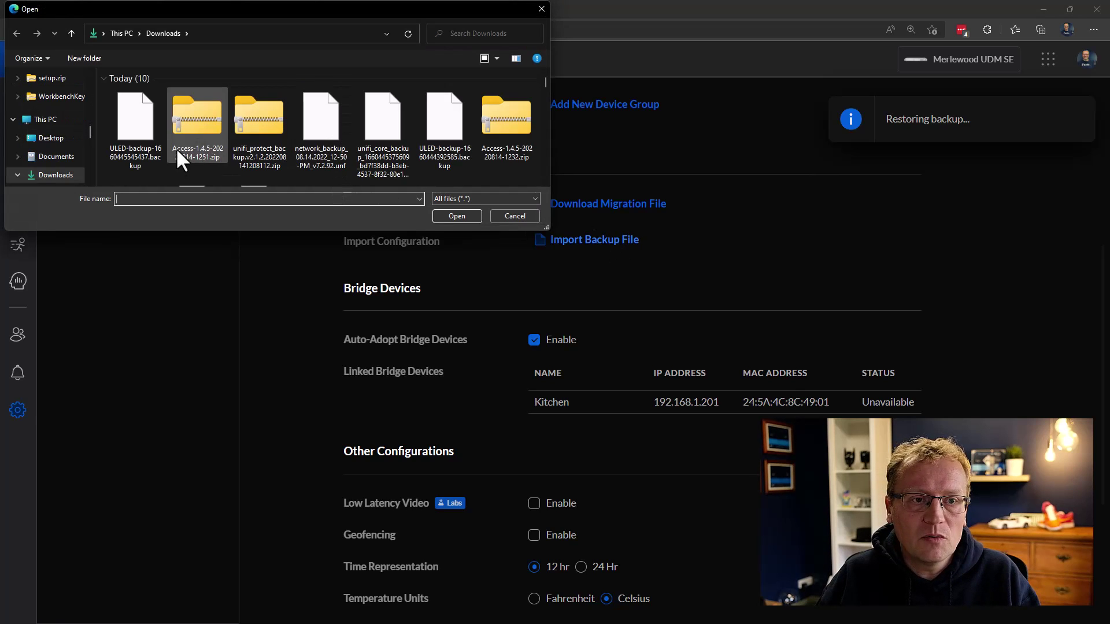
pyautogui.click(254, 116)
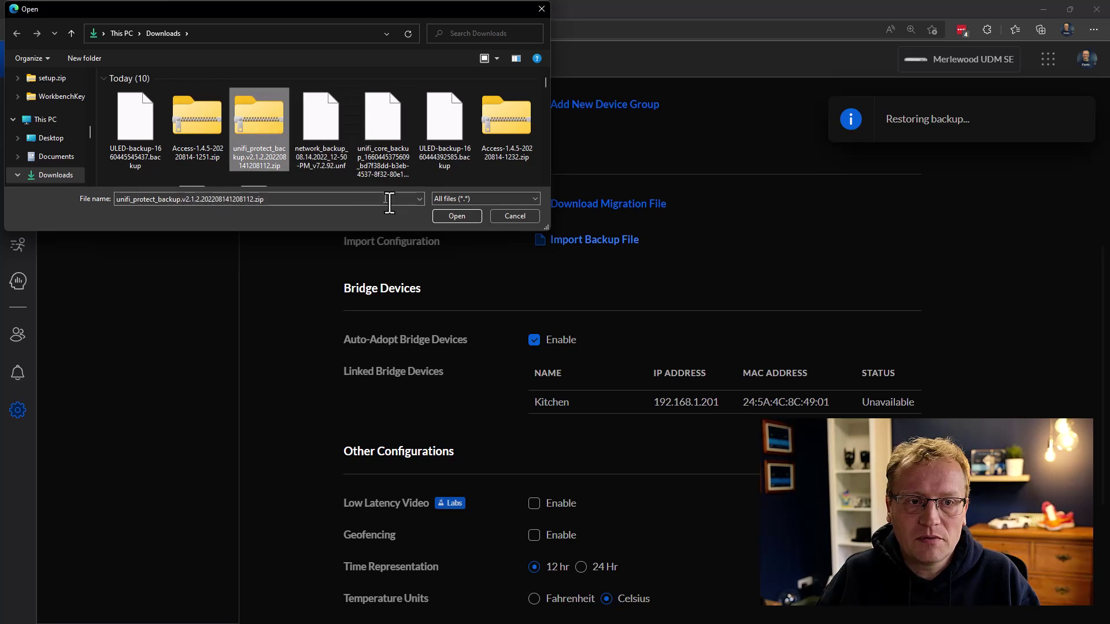
pyautogui.click(461, 219)
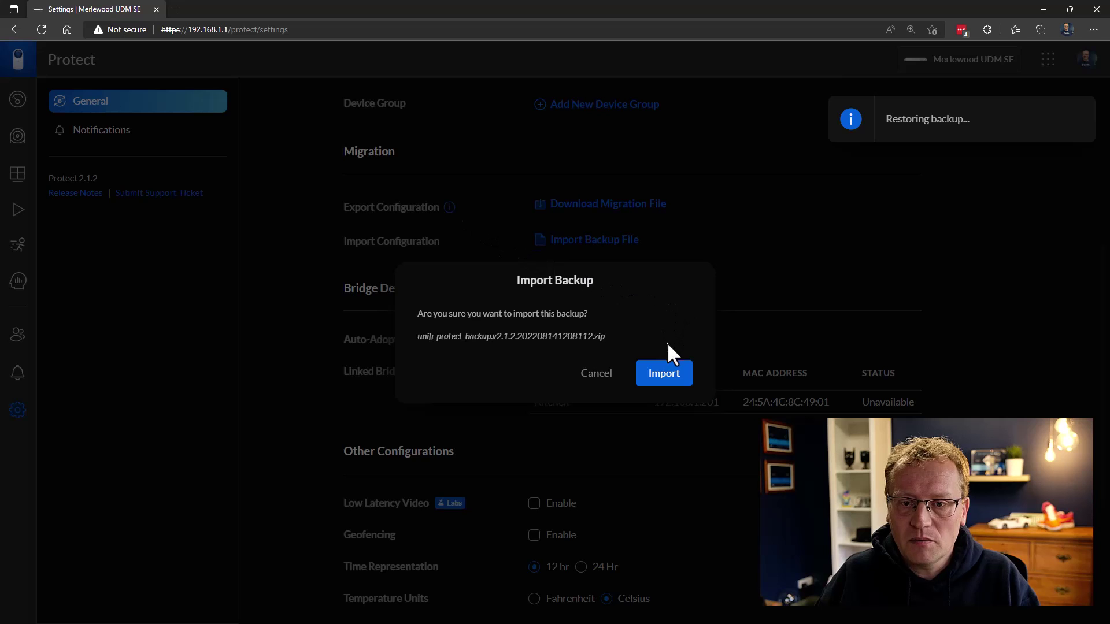
pyautogui.click(668, 376)
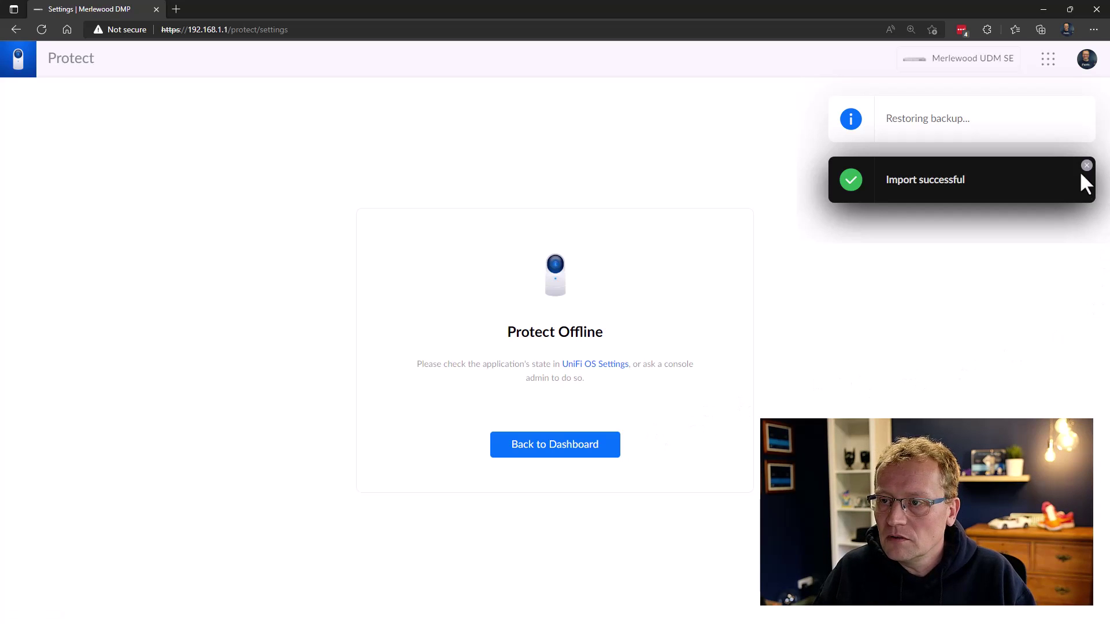
# - Dismiss the Import successful and Restoring backup notifications
pyautogui.click(1087, 165)
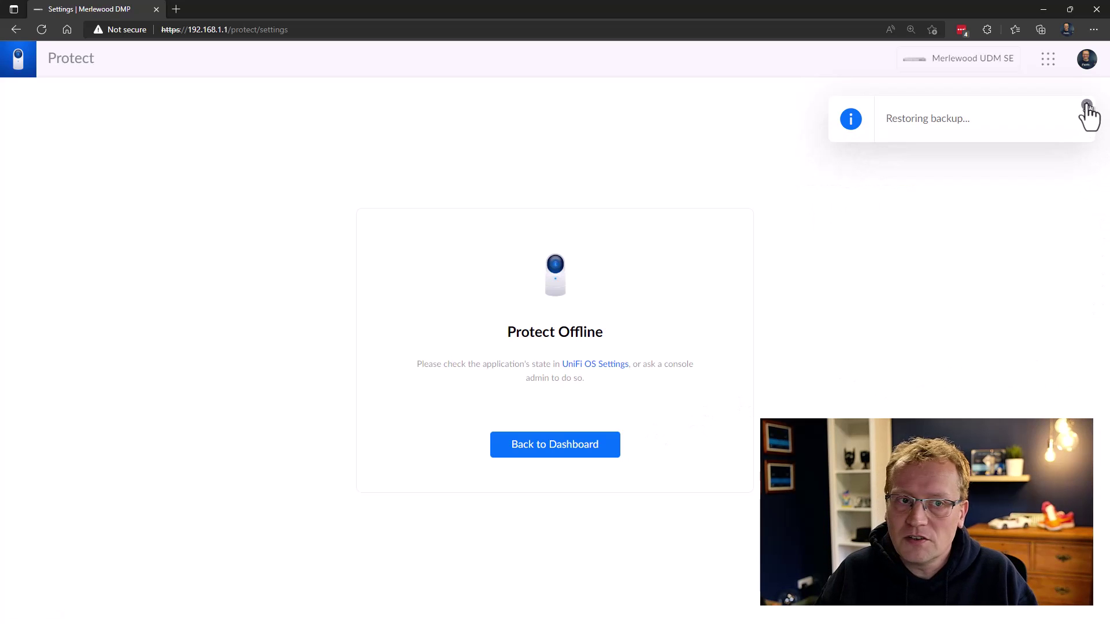
pyautogui.click(1086, 107)
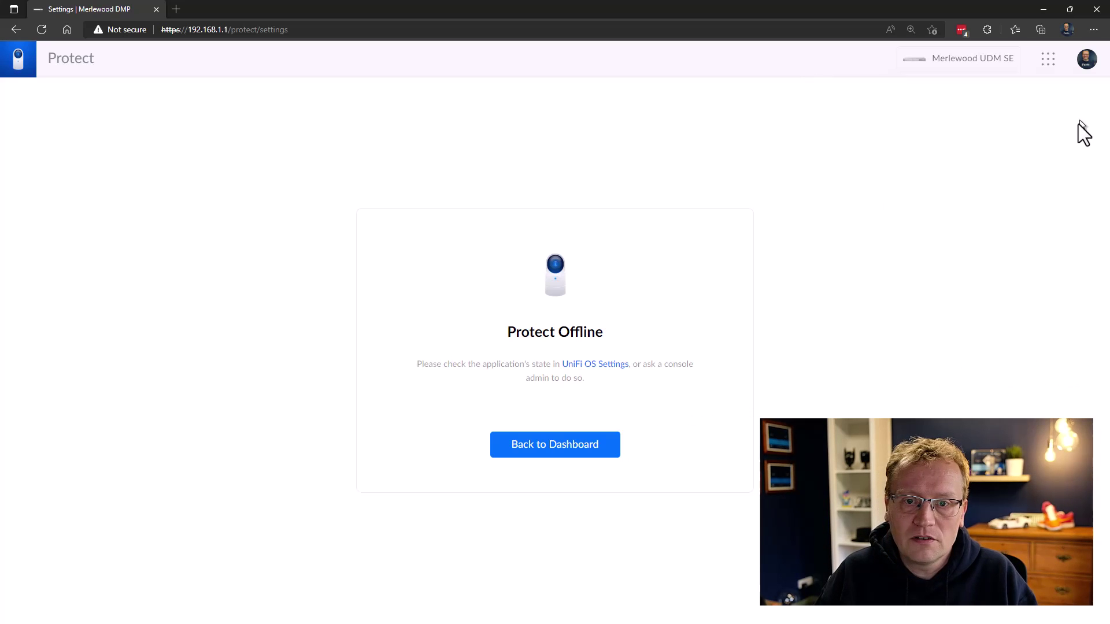
pyautogui.click(1049, 61)
# - List Network client devices at 100 rows per page, review them, then switch back to Protect
pyautogui.click(890, 124)
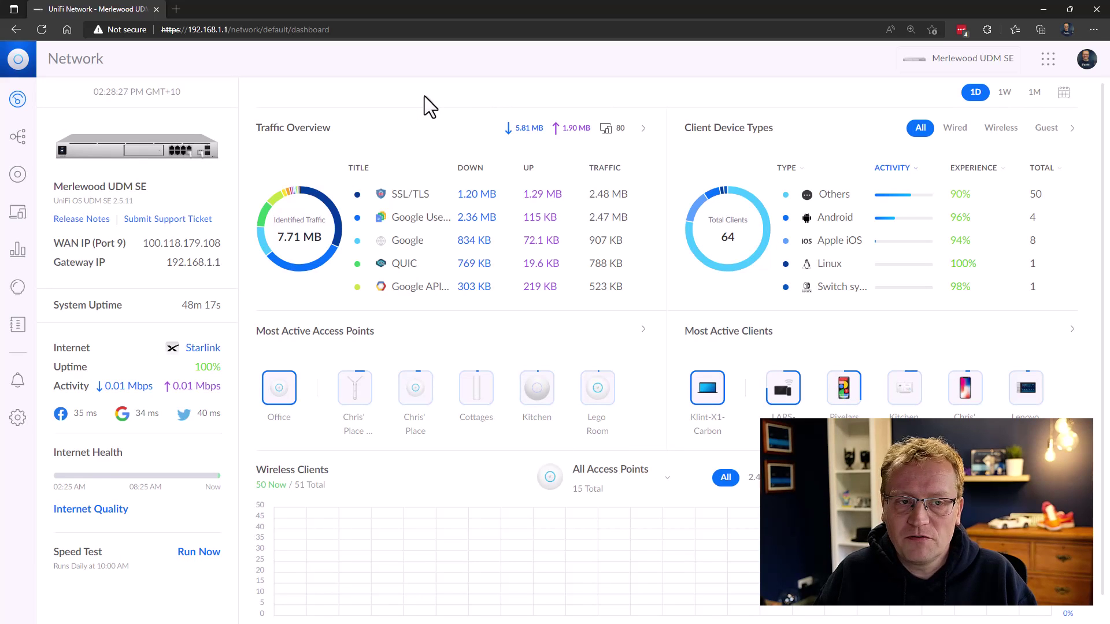
pyautogui.click(20, 213)
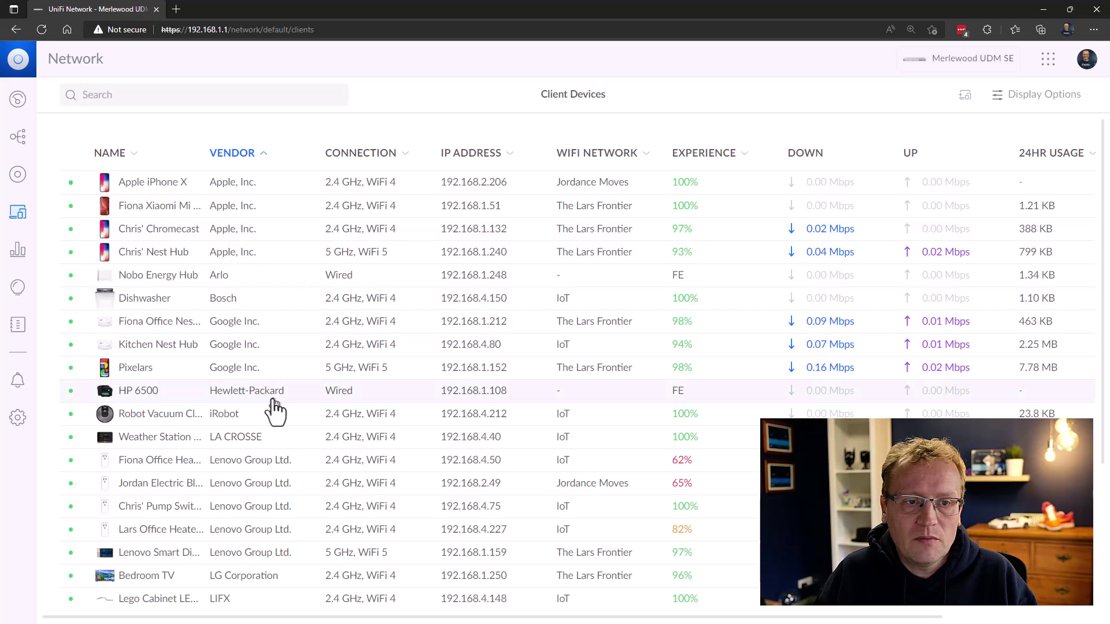
pyautogui.scroll(-3, 256, 265)
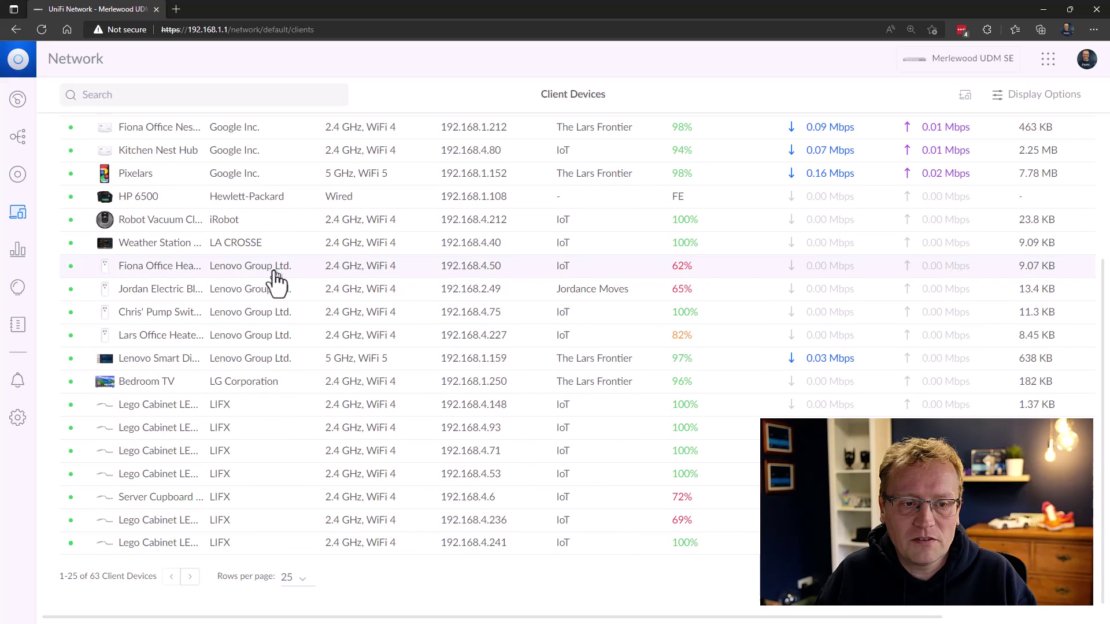
pyautogui.click(302, 577)
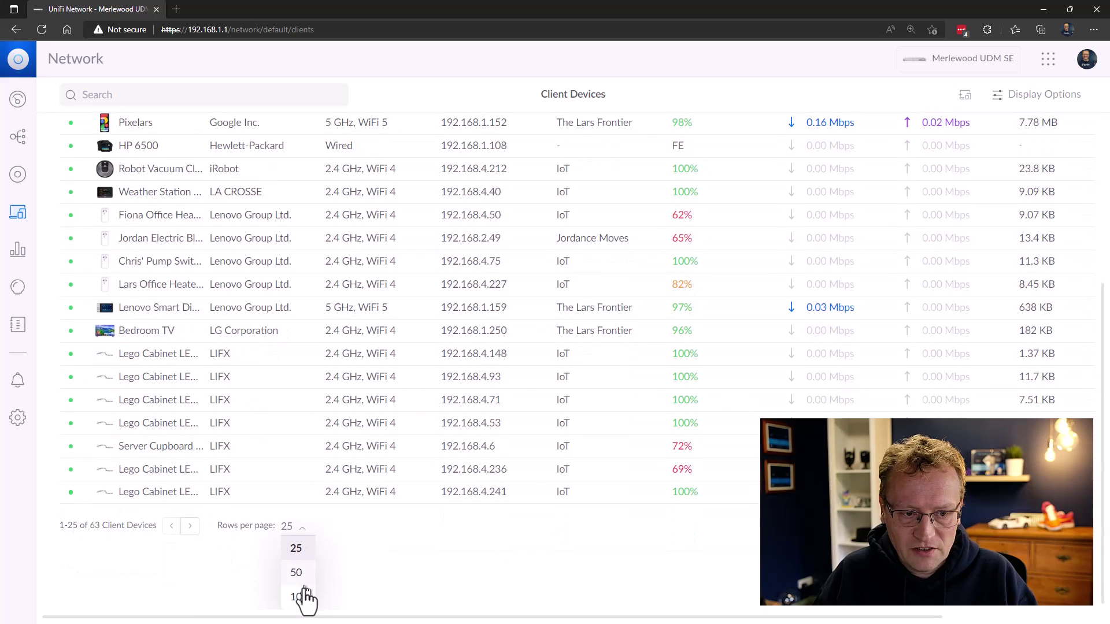
pyautogui.click(300, 598)
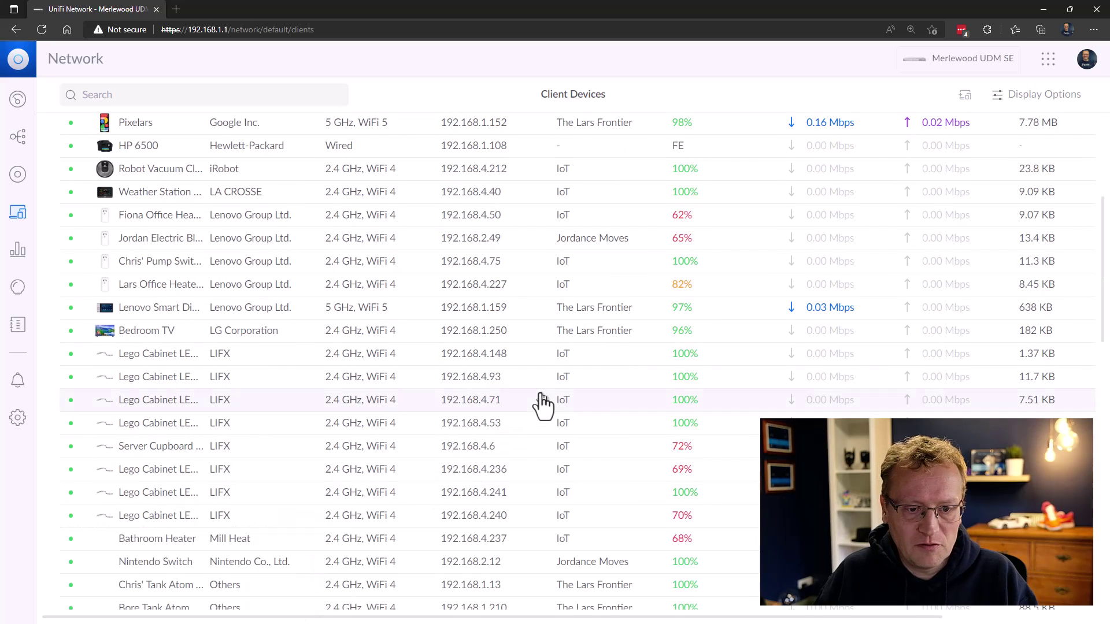
pyautogui.scroll(-6, 347, 450)
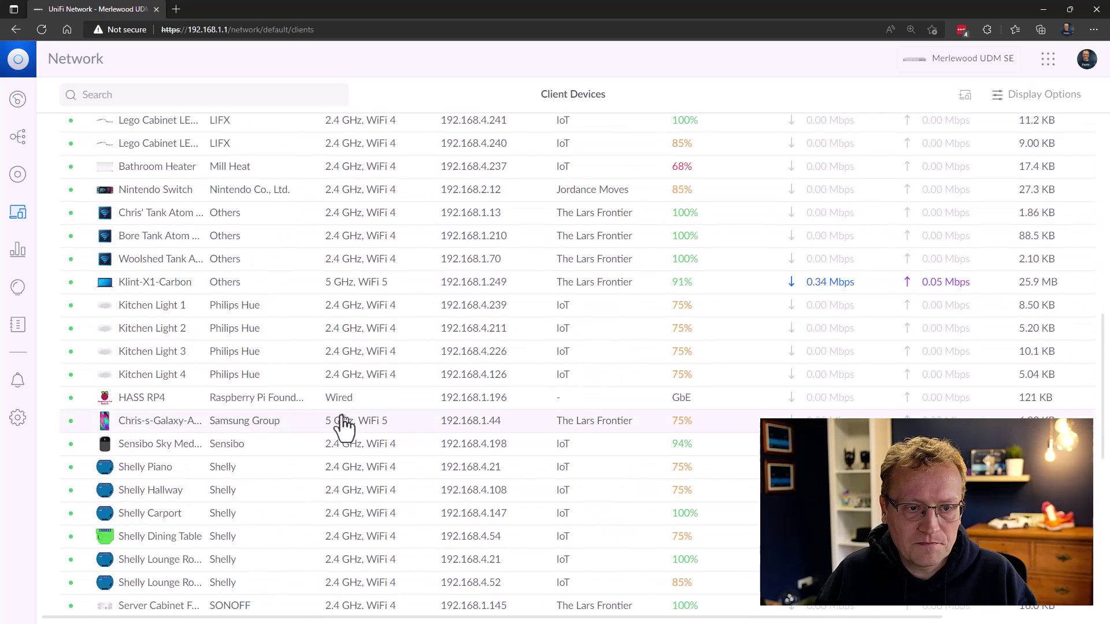
pyautogui.scroll(-5, 247, 403)
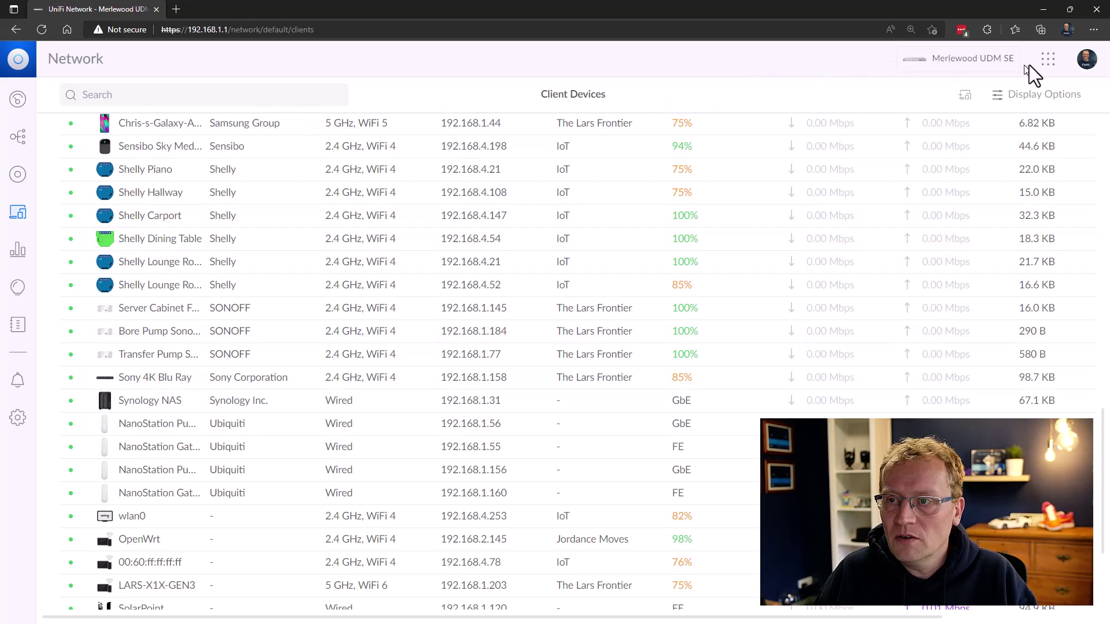
pyautogui.click(1048, 58)
pyautogui.click(955, 128)
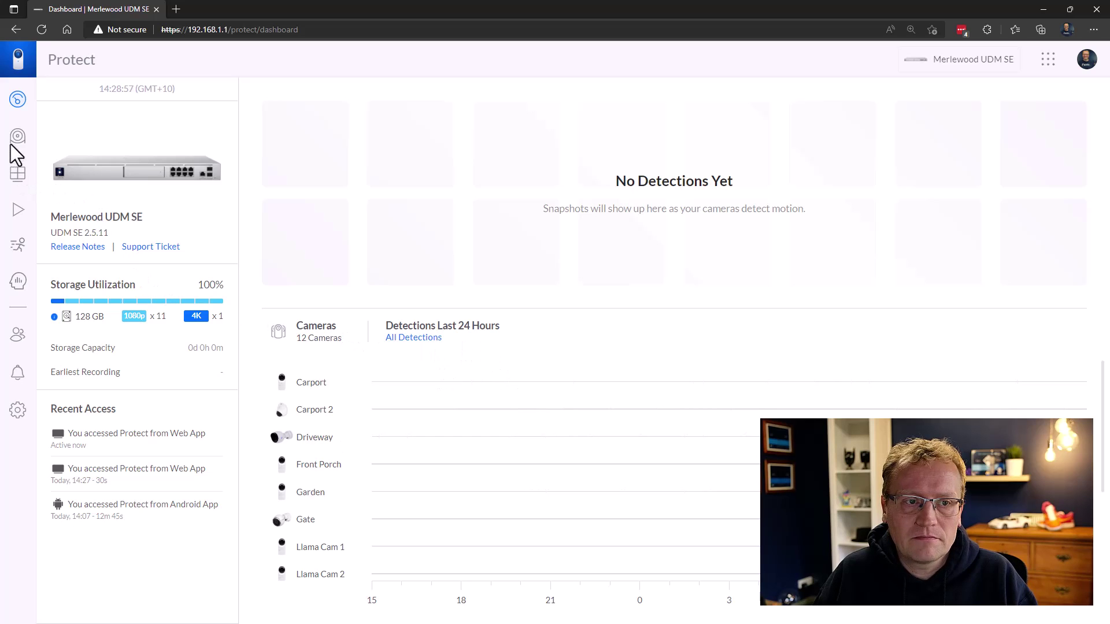
# - Switch Protect playback to Llama Cam 1, then bring up the application switcher
pyautogui.click(16, 215)
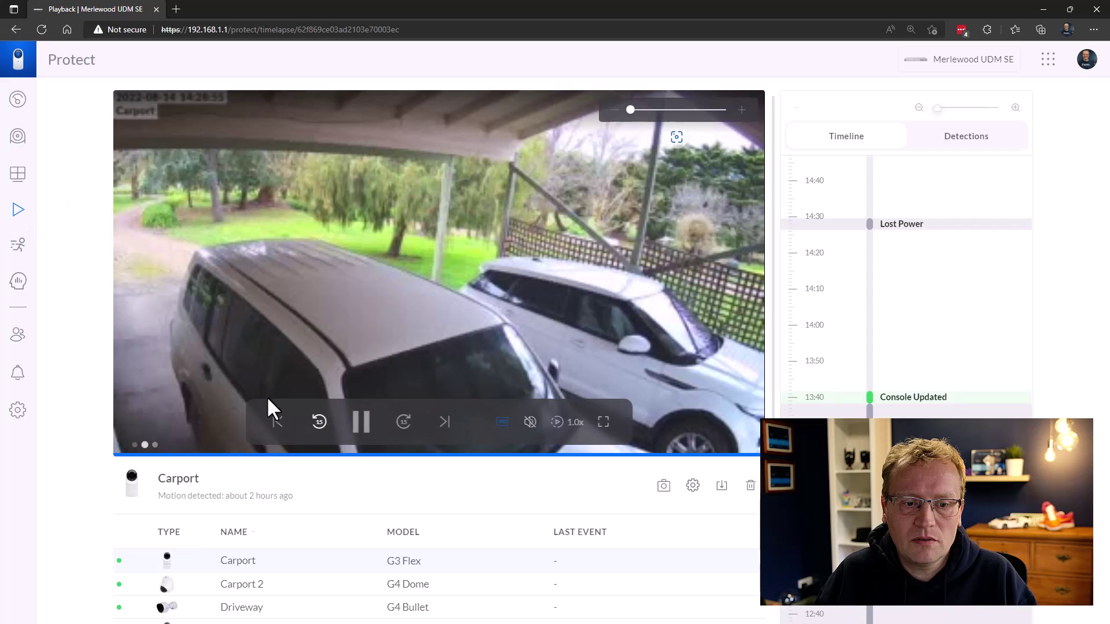
pyautogui.moveTo(310, 564)
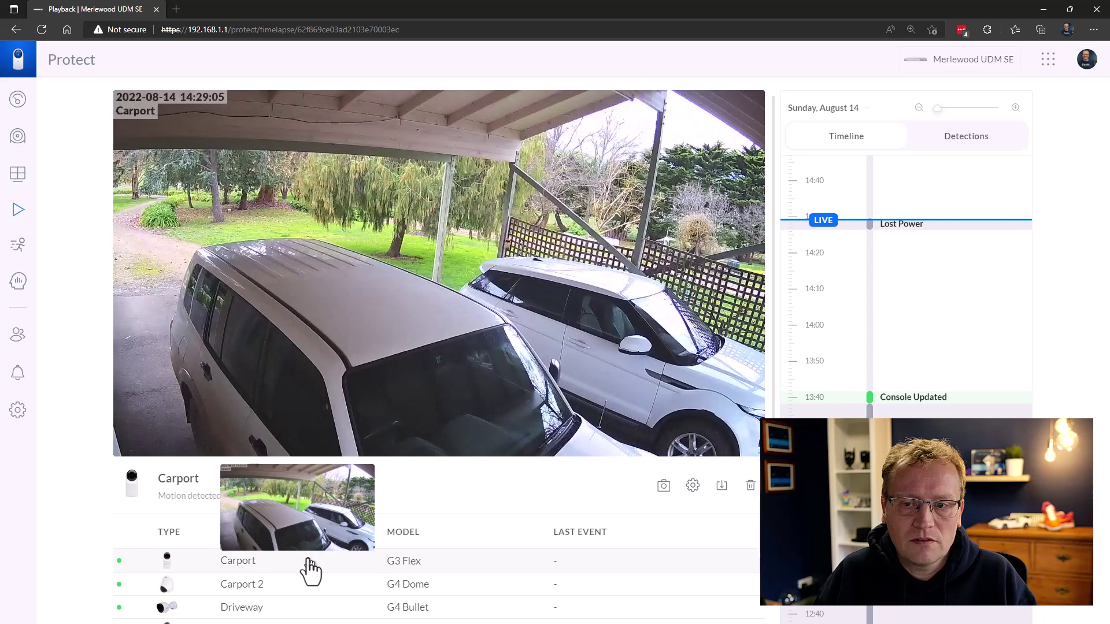
pyautogui.scroll(-1, 312, 569)
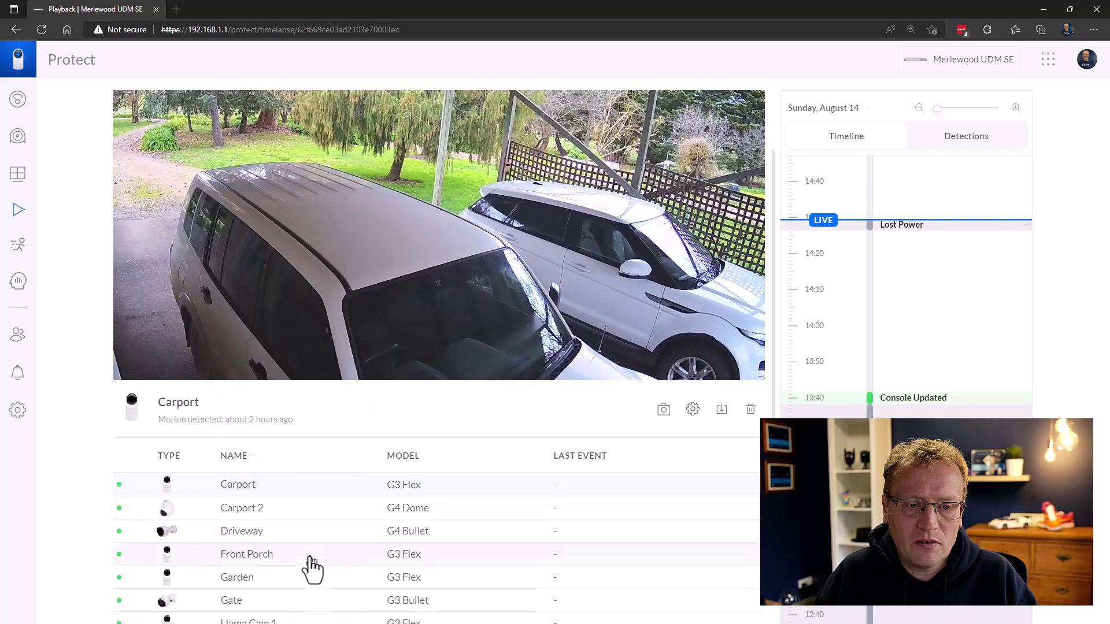
pyautogui.scroll(-1, 312, 570)
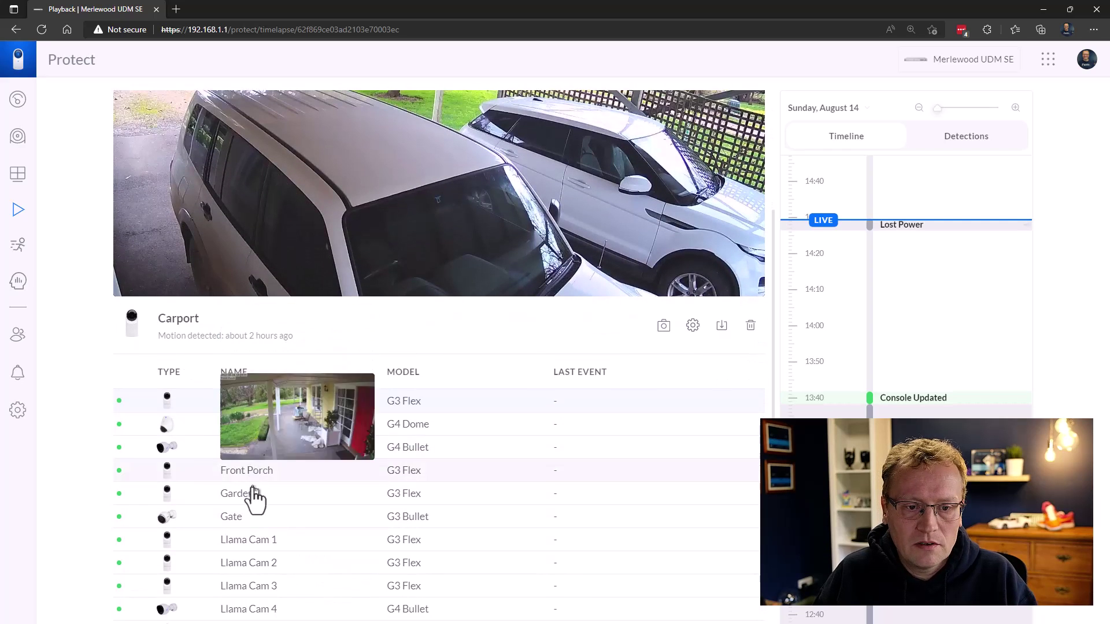
pyautogui.click(241, 543)
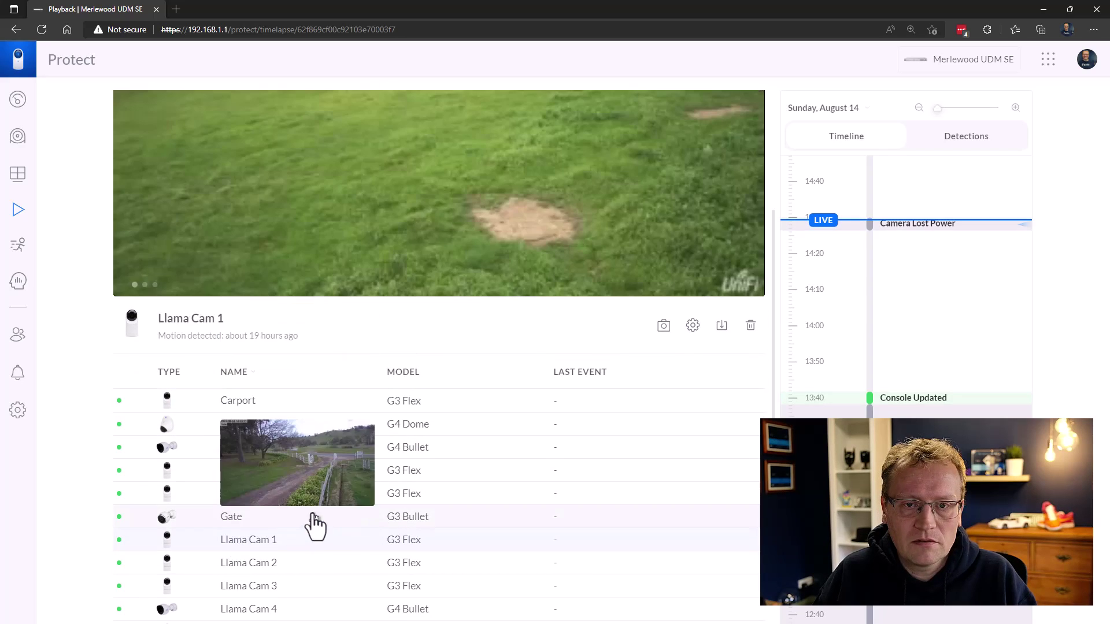
pyautogui.scroll(2, 312, 523)
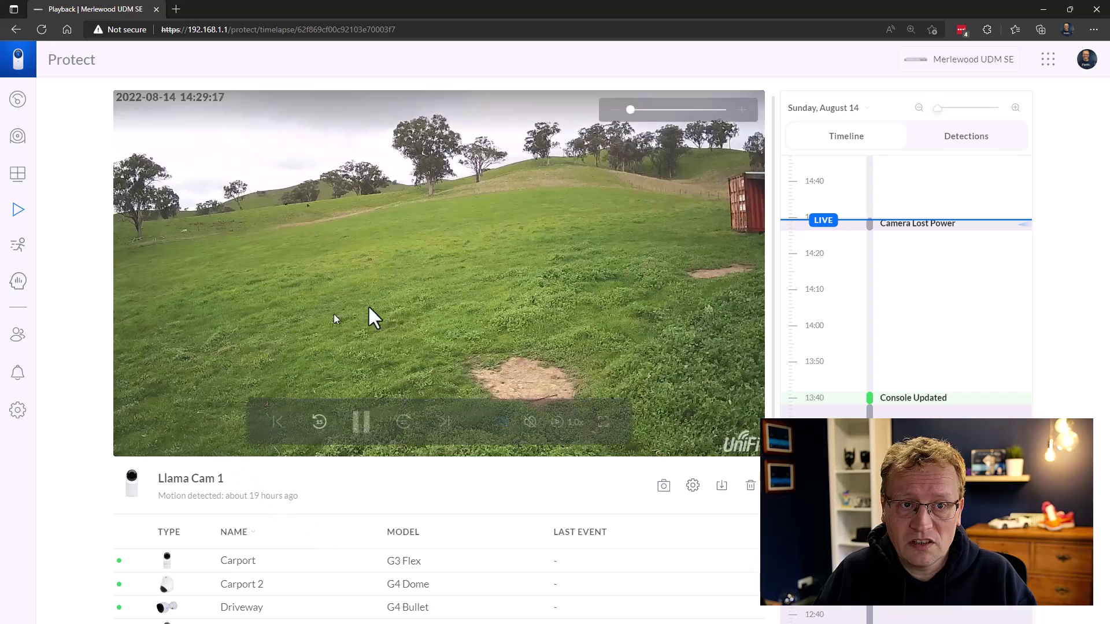
pyautogui.click(1047, 63)
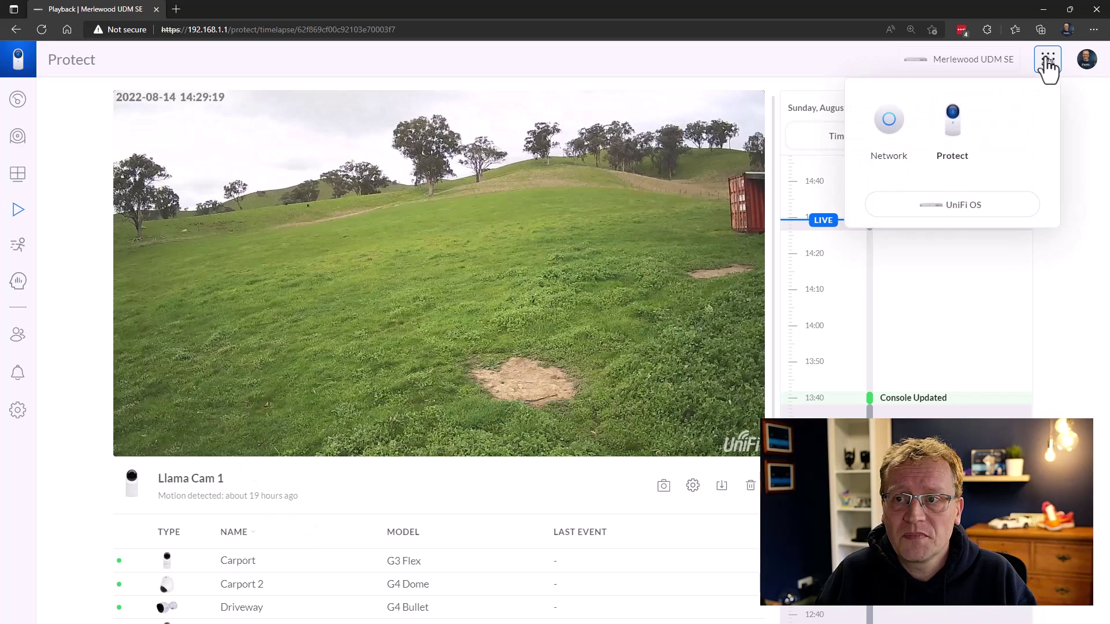
# - Update UniFi Access to 1.4.5 from the console's Manage Updates page and start its setup
pyautogui.click(980, 213)
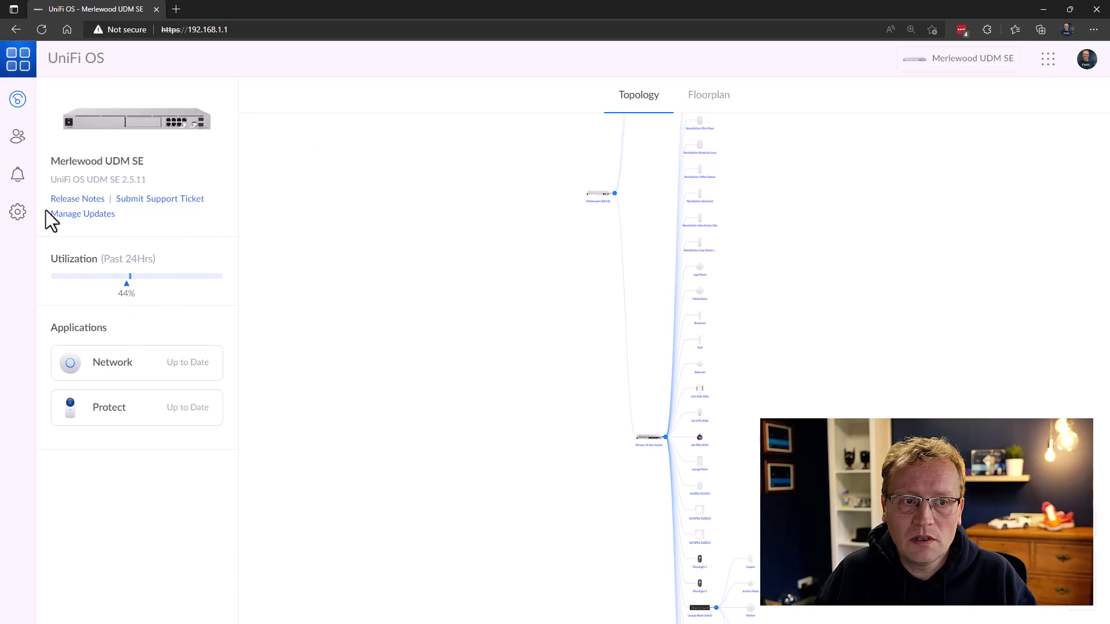
pyautogui.click(79, 215)
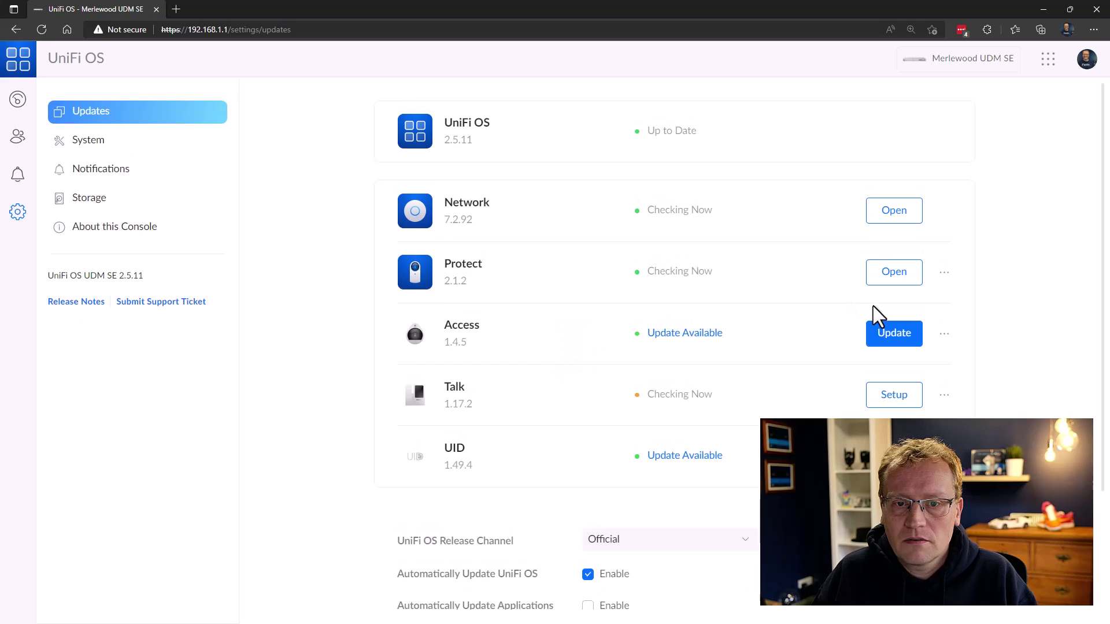
pyautogui.click(894, 338)
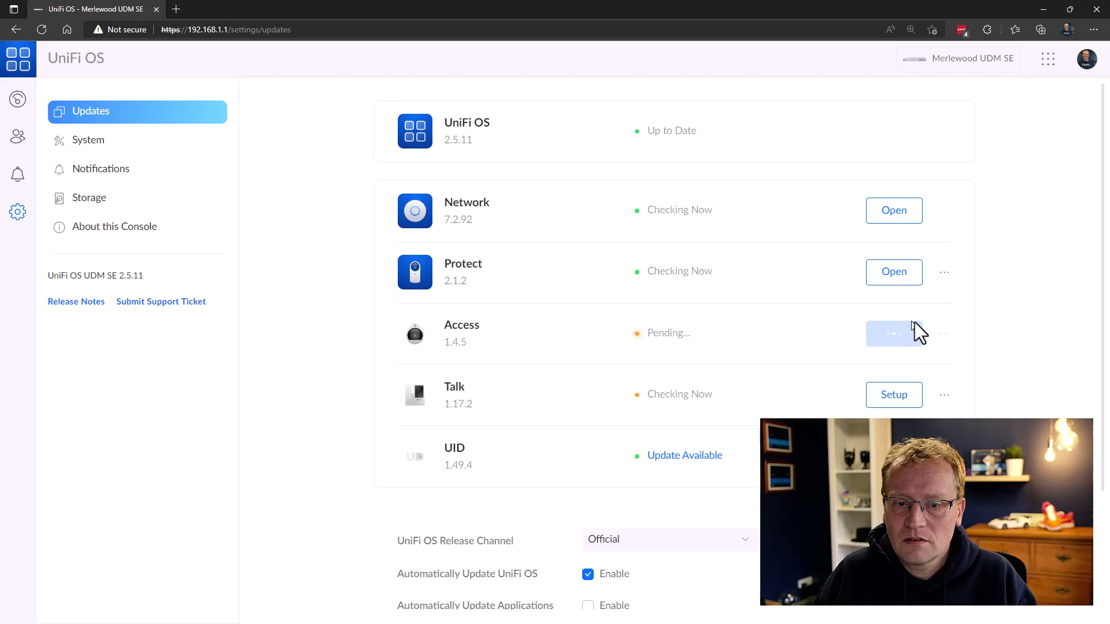
pyautogui.scroll(-1, 993, 376)
pyautogui.scroll(-3, 993, 376)
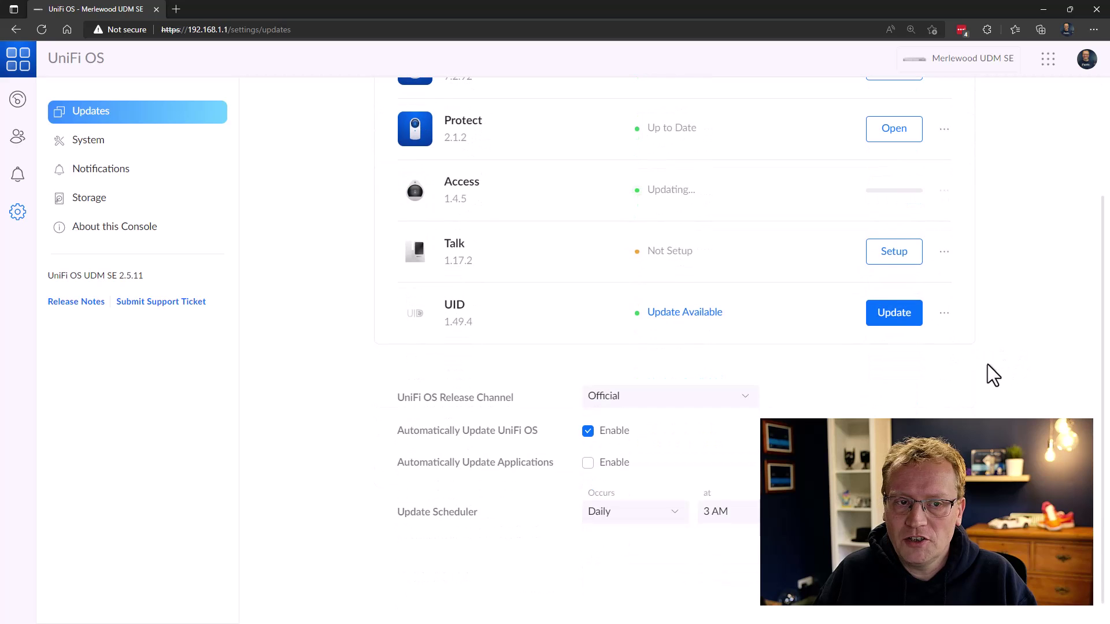
pyautogui.scroll(4, 993, 376)
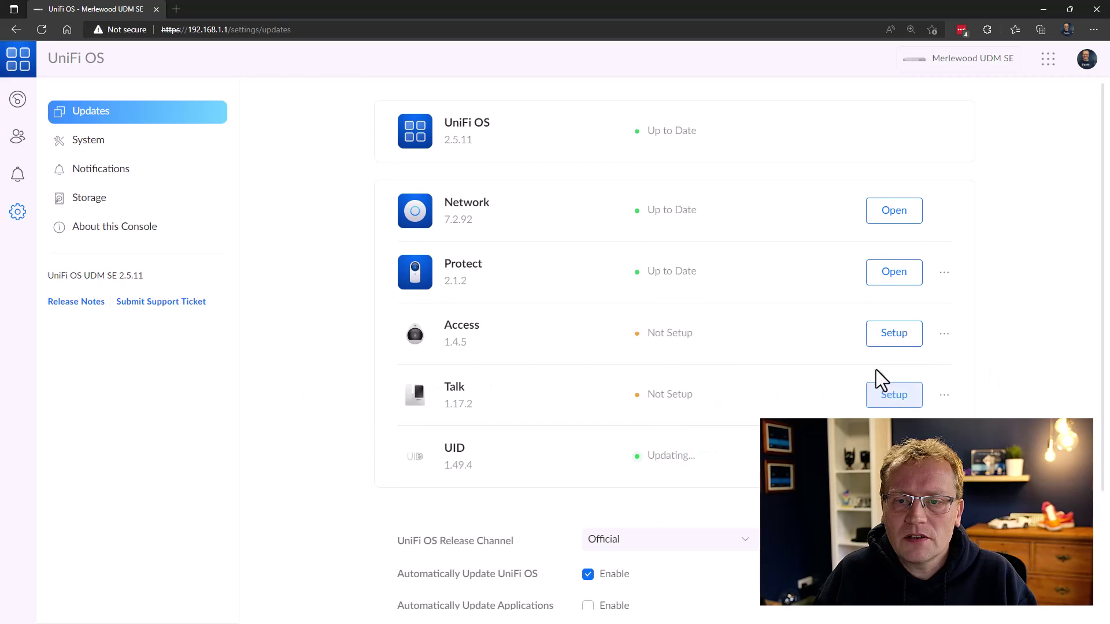
pyautogui.click(898, 339)
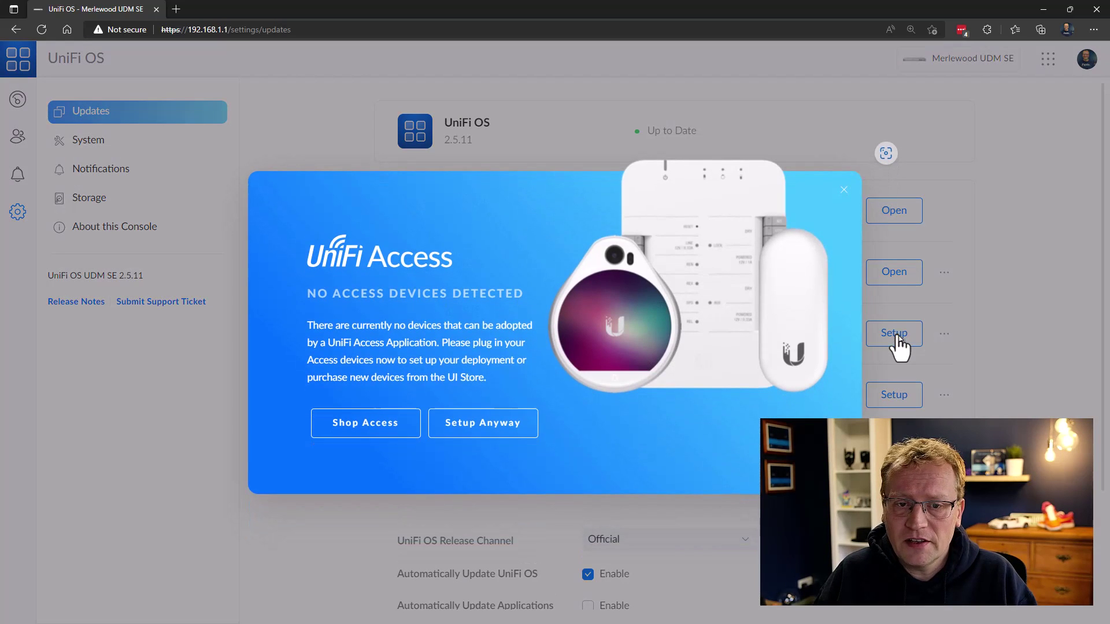
# - Continue Access setup without devices, allow notifications, skip UniFi Identity, and accept the licence agreement
pyautogui.click(500, 440)
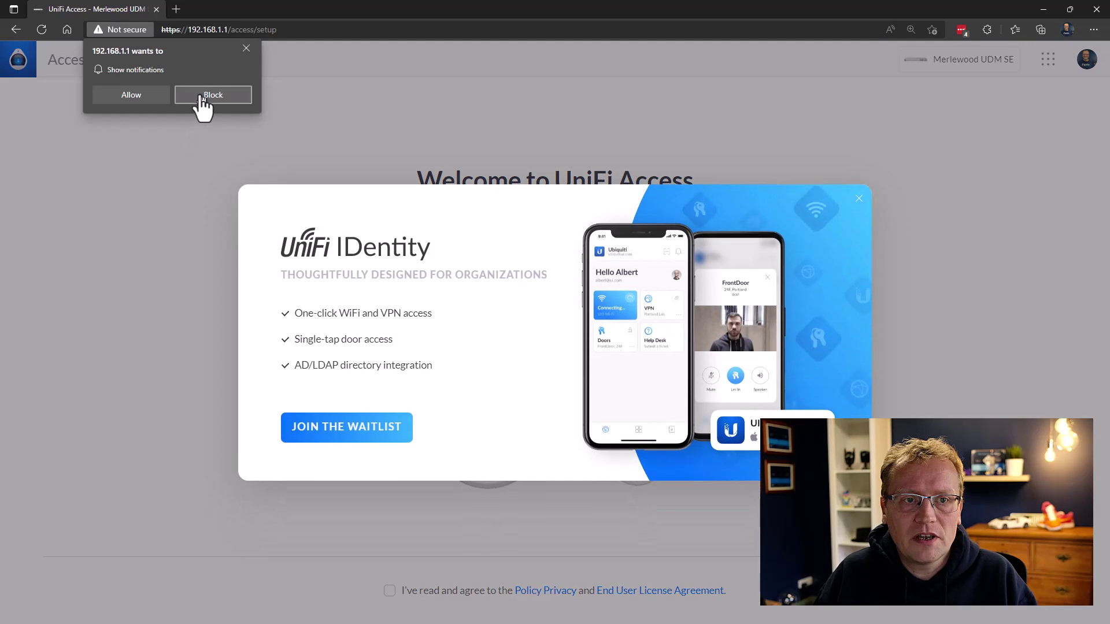
pyautogui.click(126, 98)
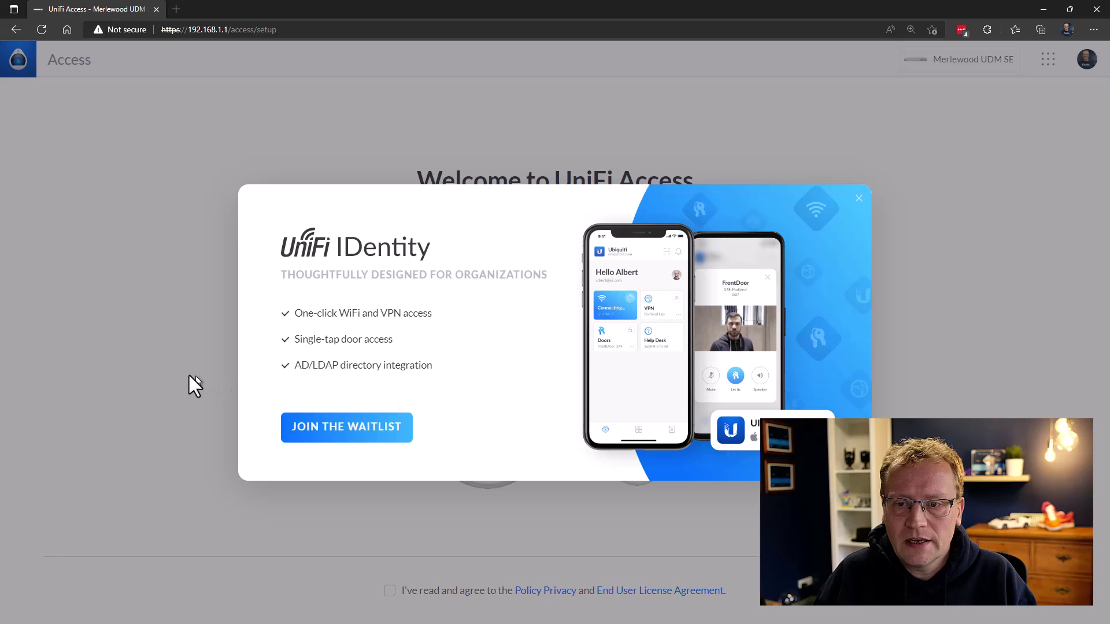
pyautogui.click(862, 202)
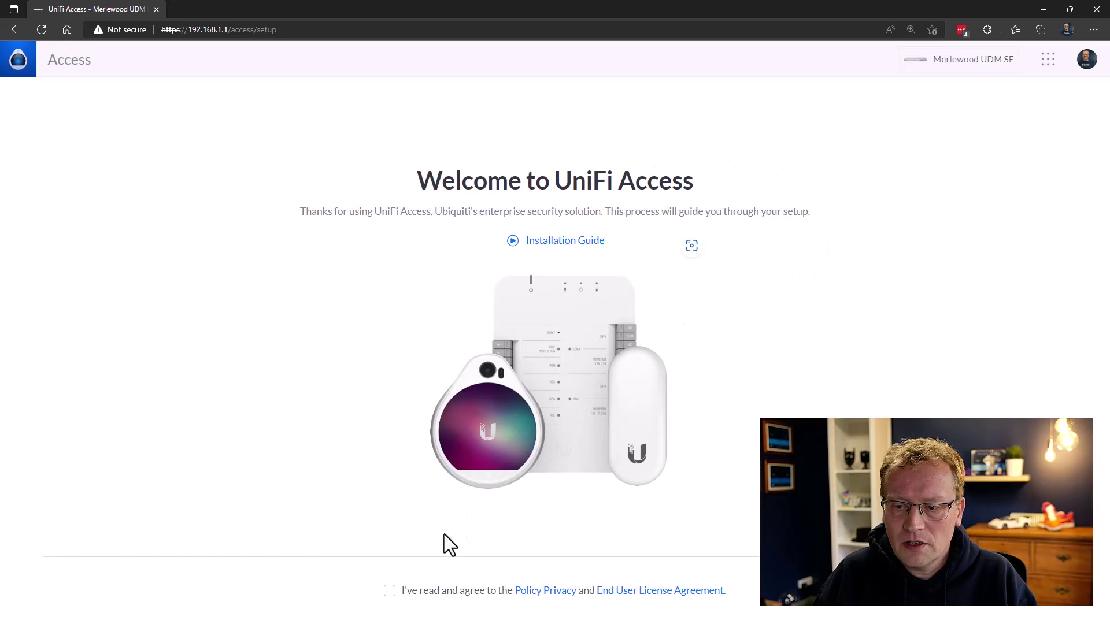
pyautogui.click(389, 590)
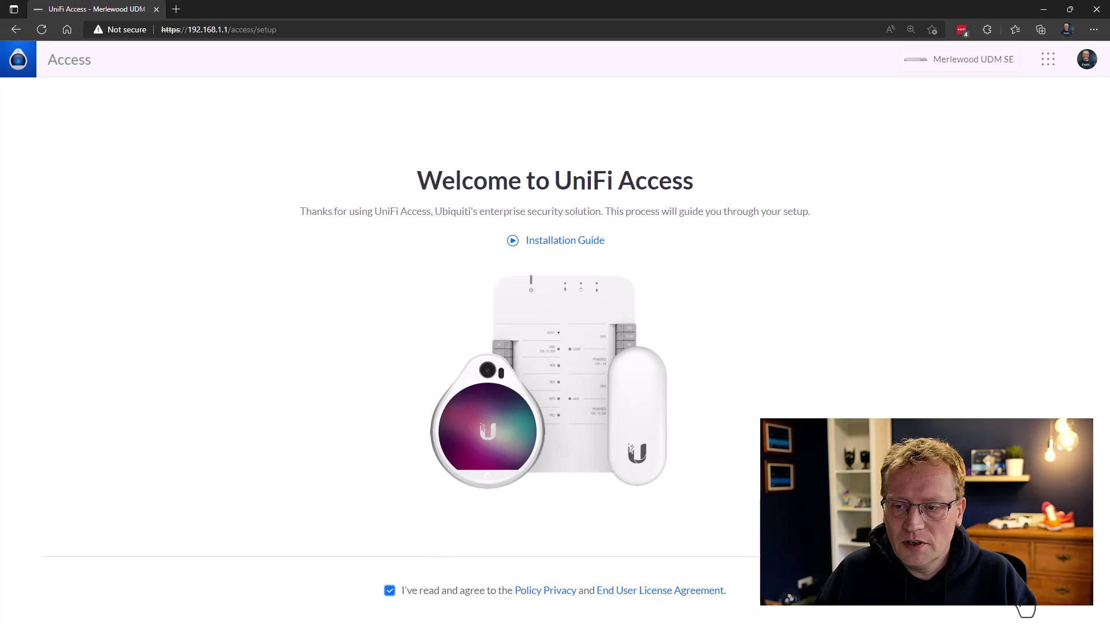
pyautogui.click(1051, 608)
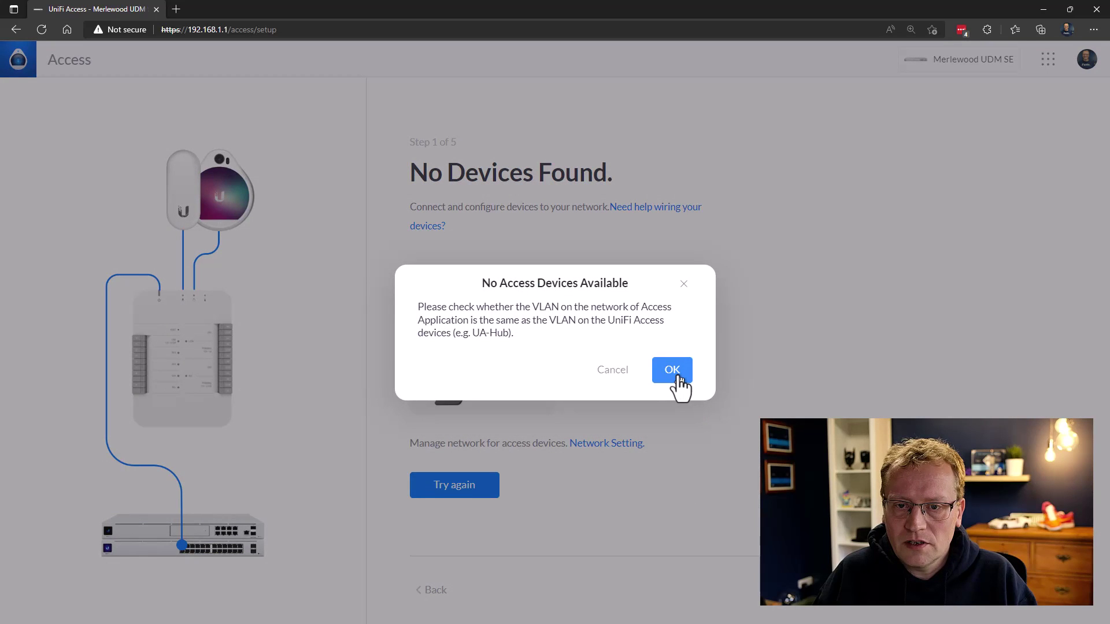
# - Acknowledge the no-devices warning and save Default (192.168.1.1/24) as the Access network
pyautogui.click(677, 379)
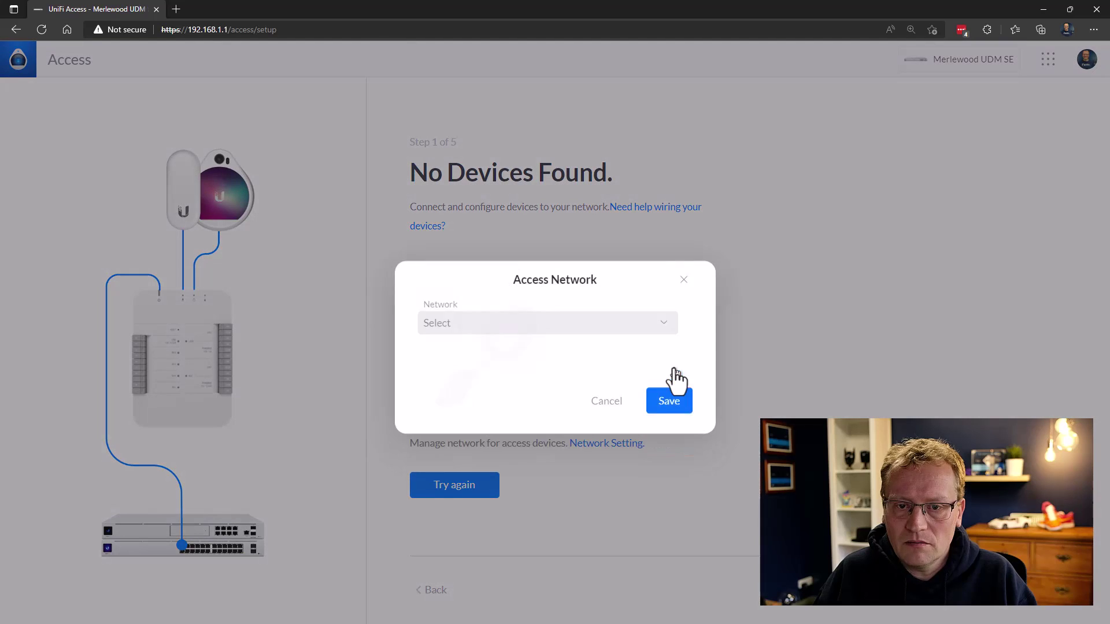
pyautogui.click(629, 316)
pyautogui.scroll(-1, 623, 341)
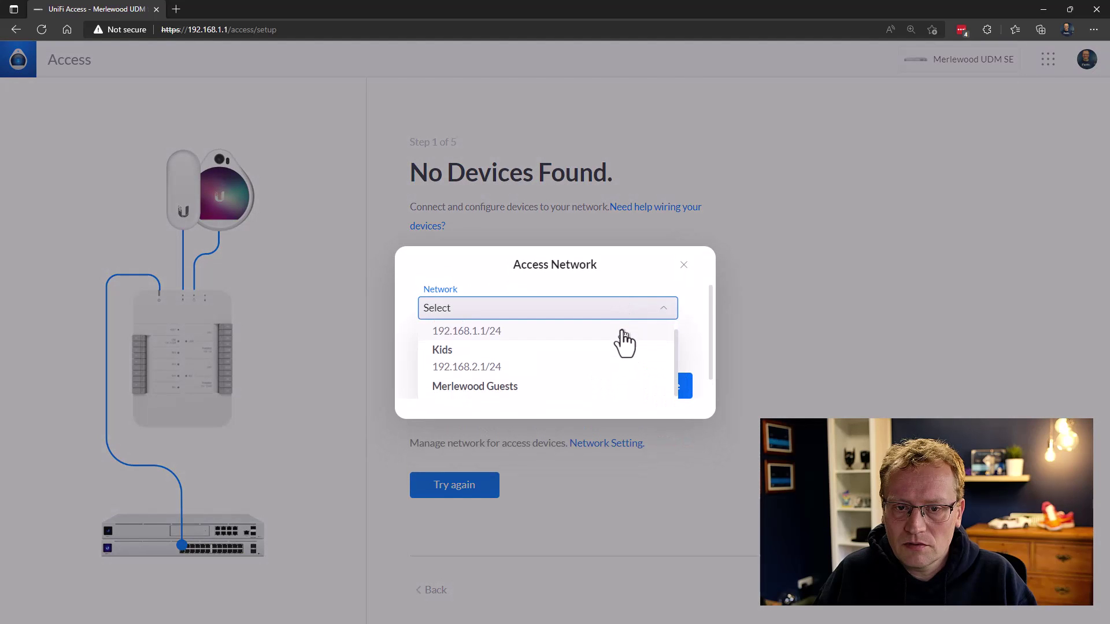
pyautogui.scroll(1, 604, 358)
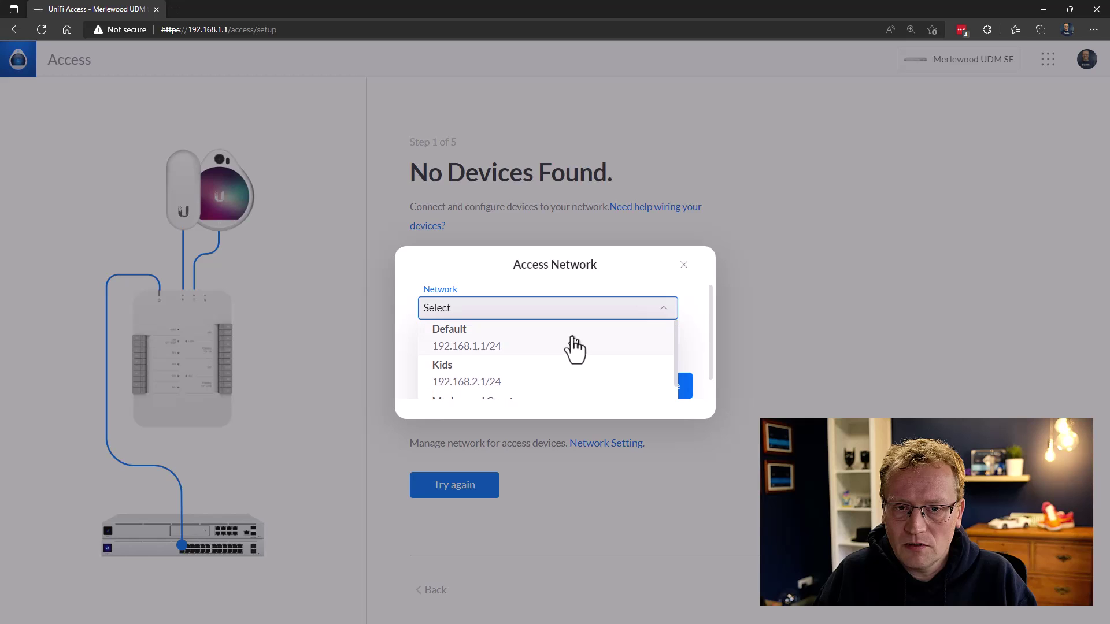
pyautogui.click(571, 346)
pyautogui.click(676, 389)
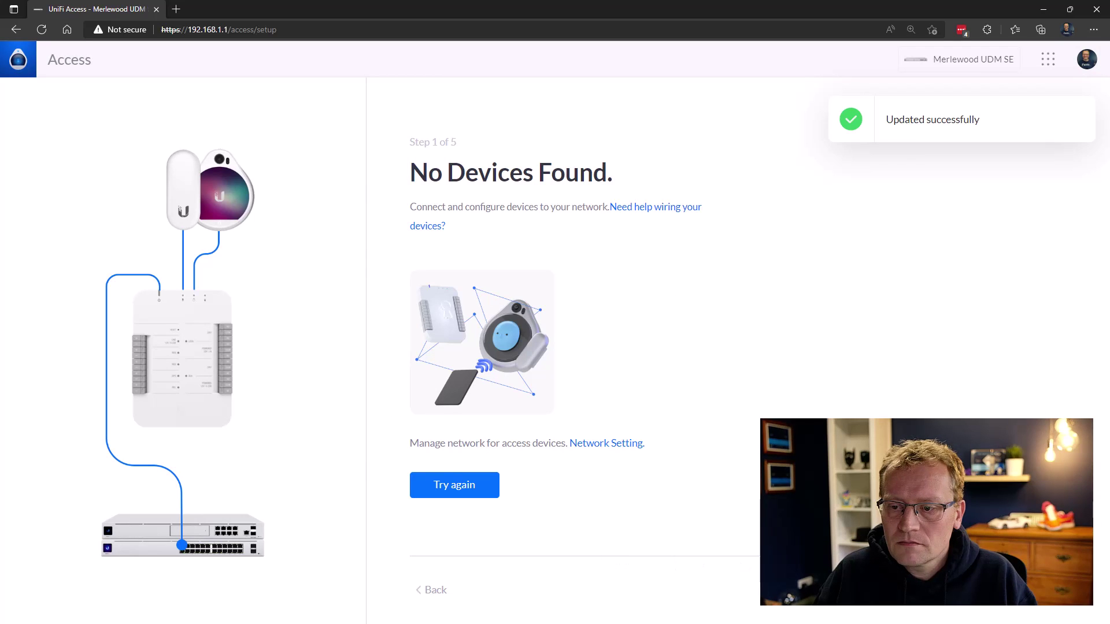
# - Accept the all-day schedule, leave video capture off, finish setup and dismiss the feedback survey
pyautogui.click(982, 604)
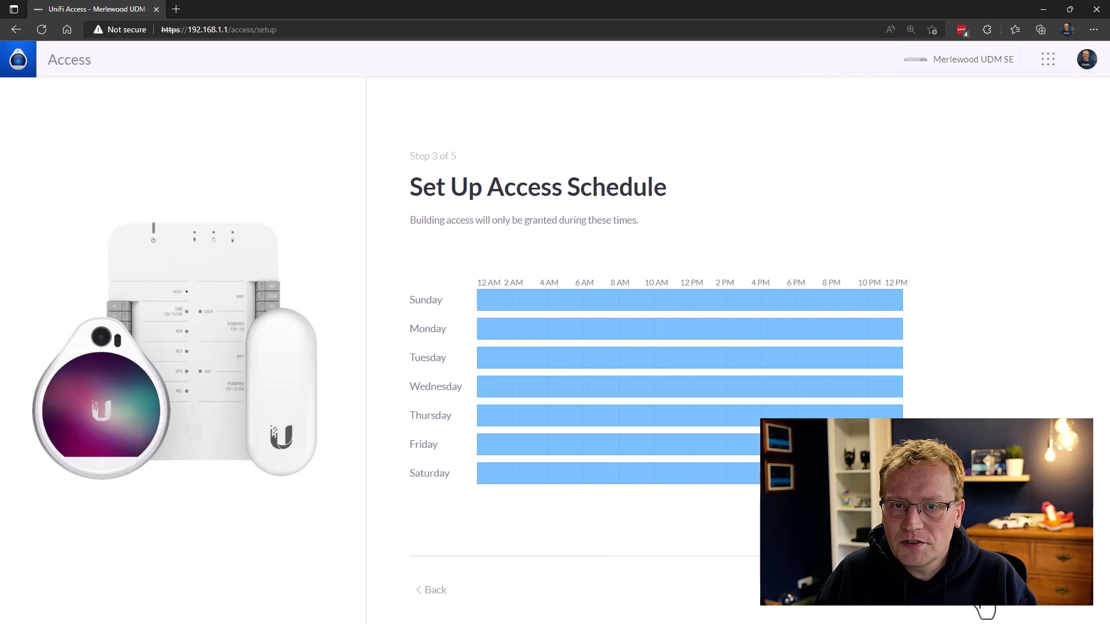
pyautogui.click(1054, 610)
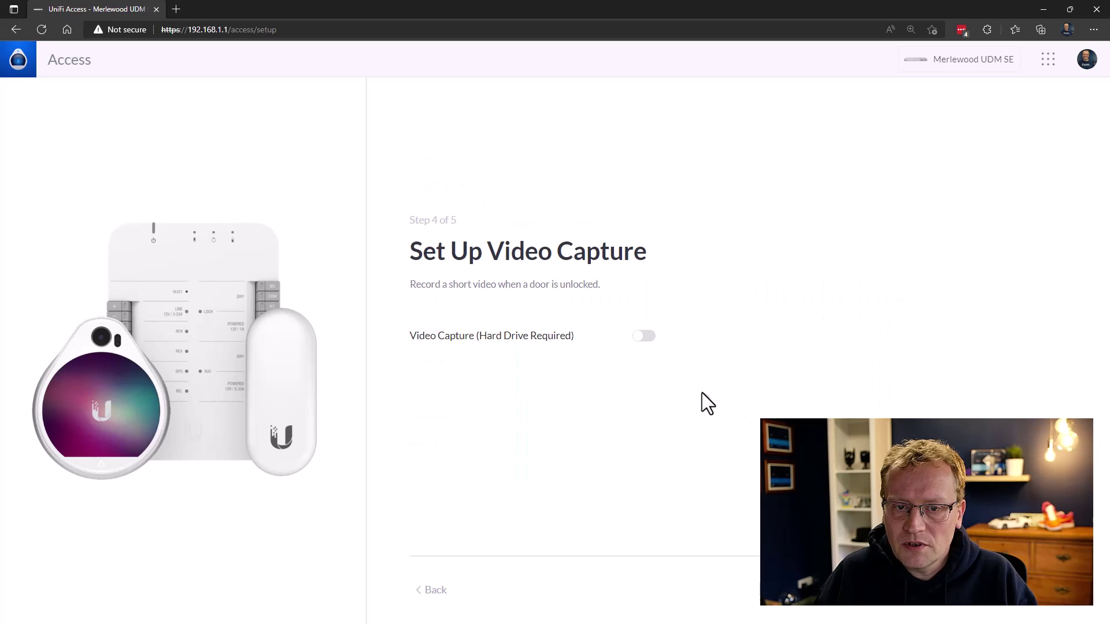
pyautogui.click(646, 336)
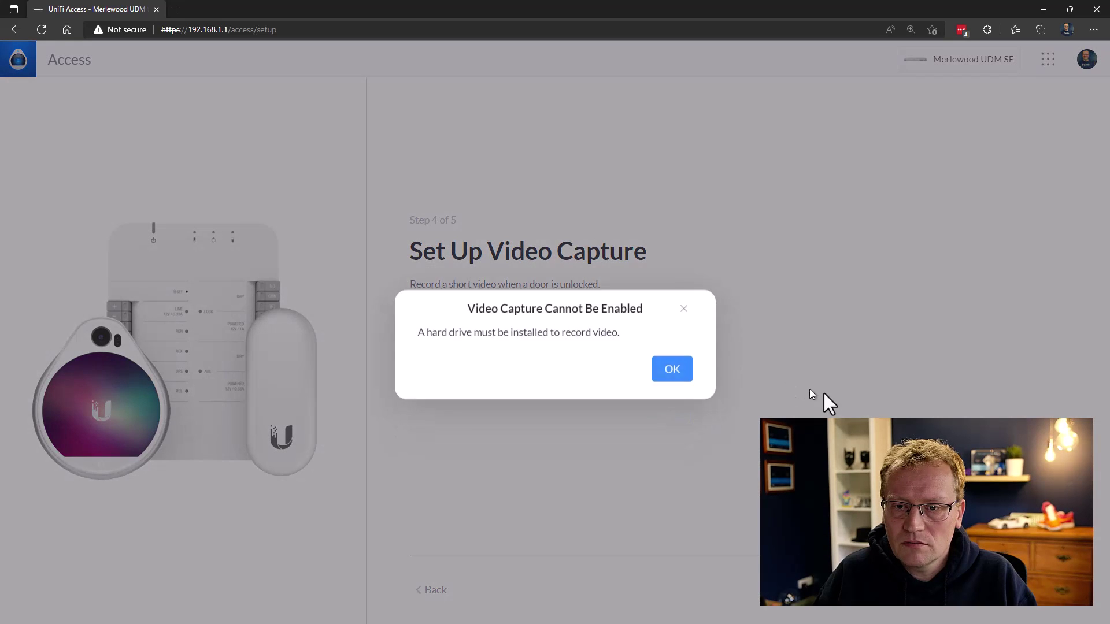
pyautogui.click(659, 360)
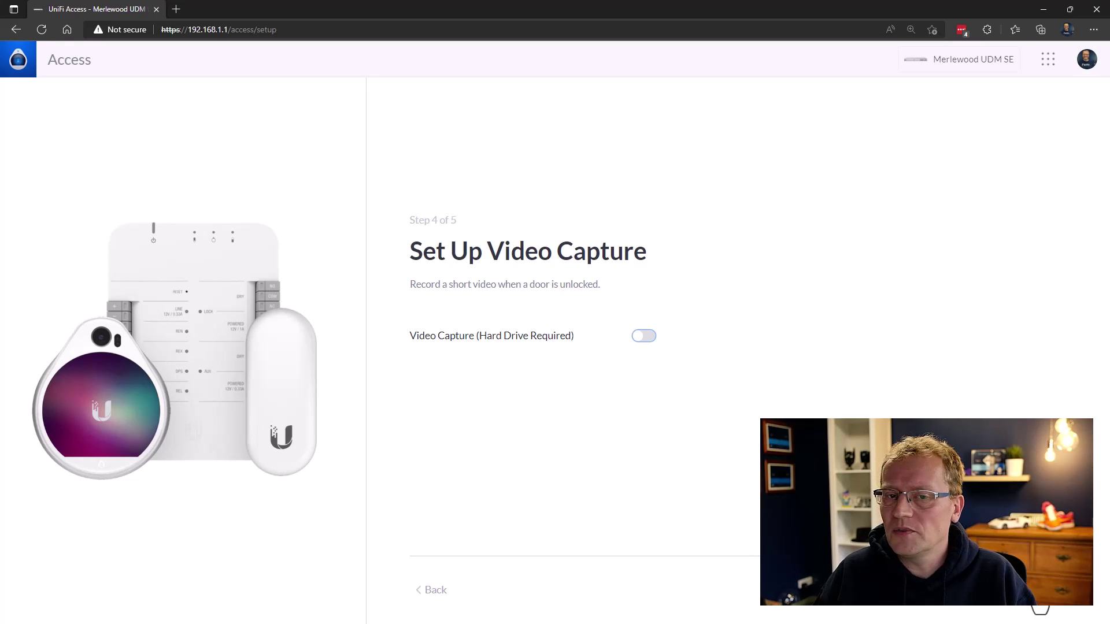
pyautogui.click(1038, 598)
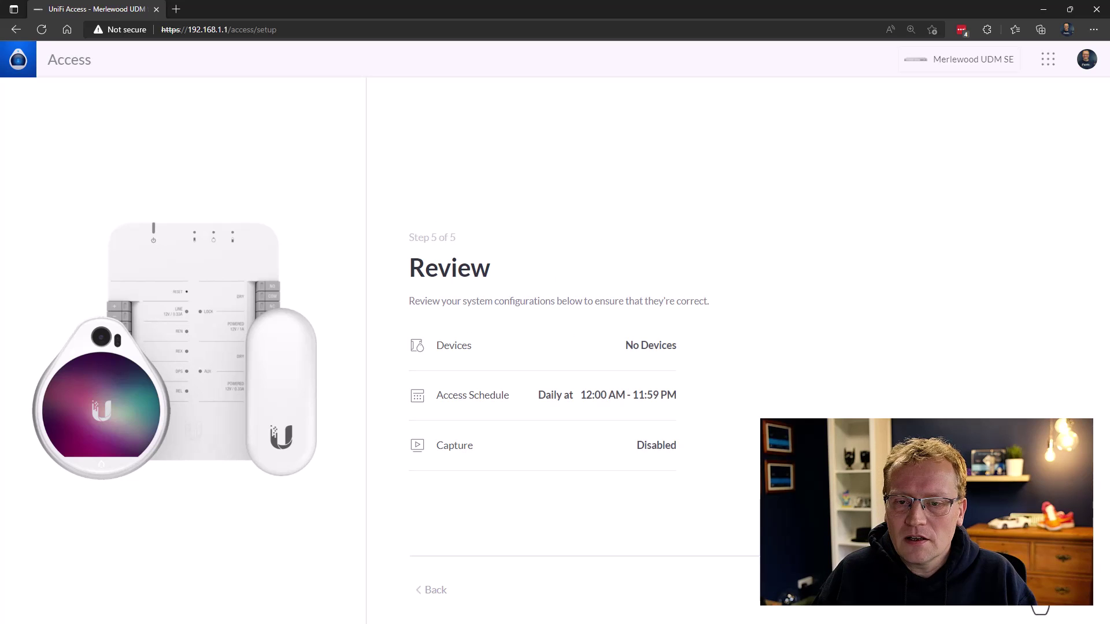
pyautogui.click(1047, 606)
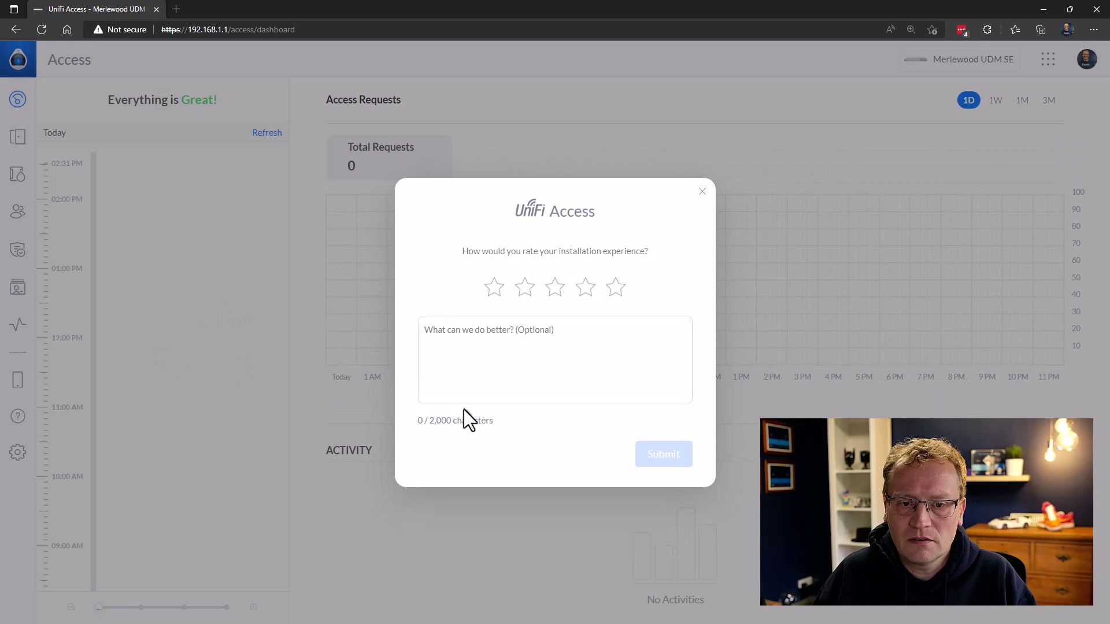
pyautogui.click(702, 192)
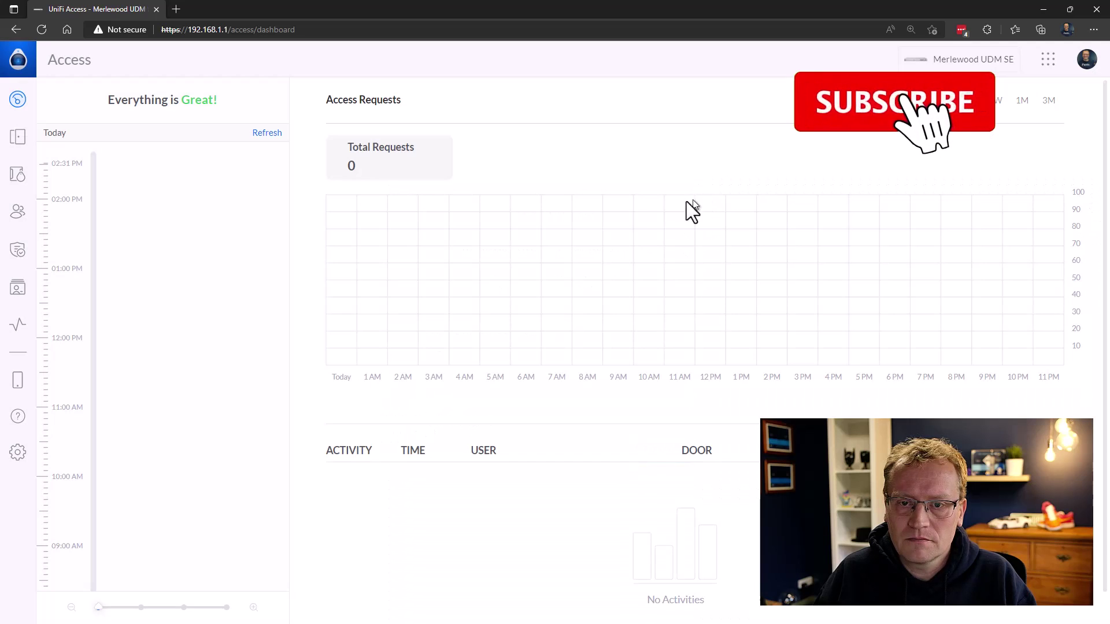
# - From Access backup settings, restore Access-1.4.5-20220814-1251.zip with user data included
pyautogui.click(21, 453)
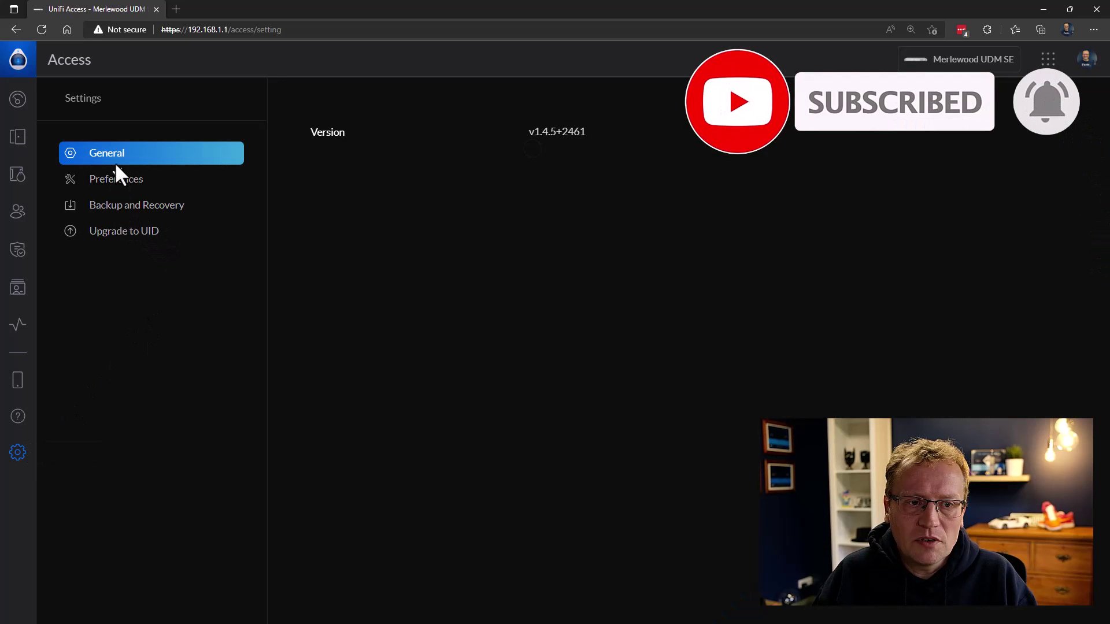
pyautogui.click(119, 210)
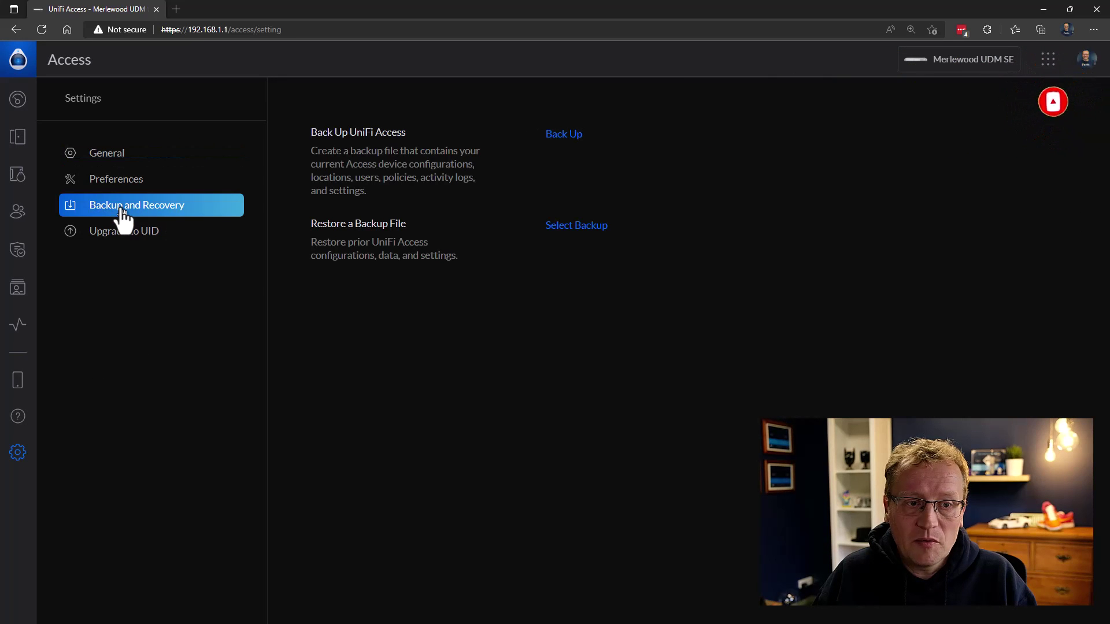
pyautogui.click(598, 229)
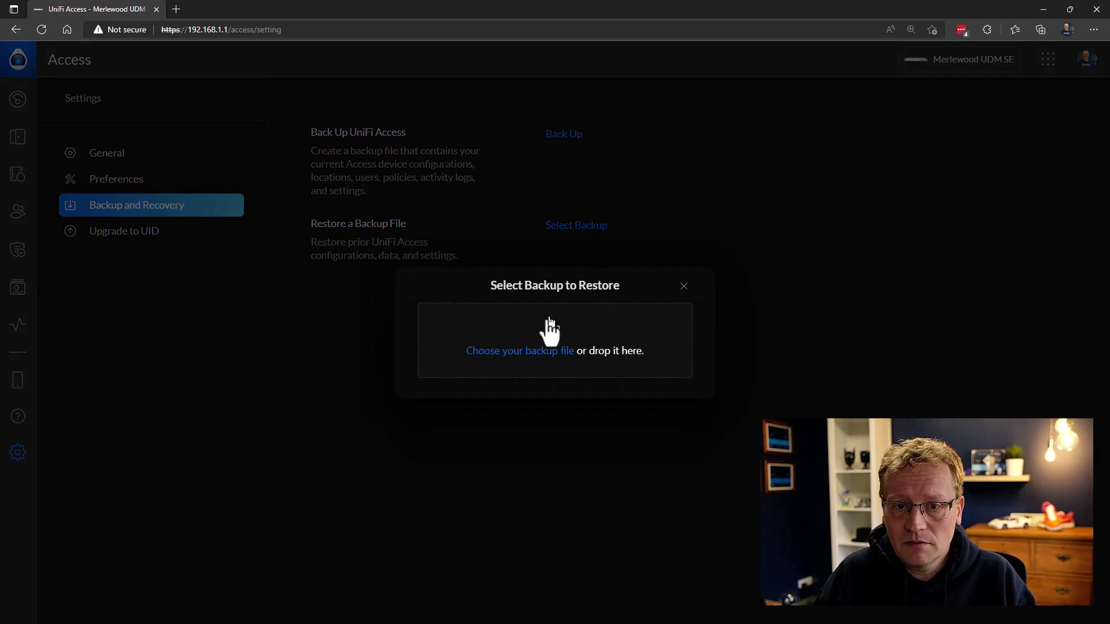
pyautogui.click(519, 351)
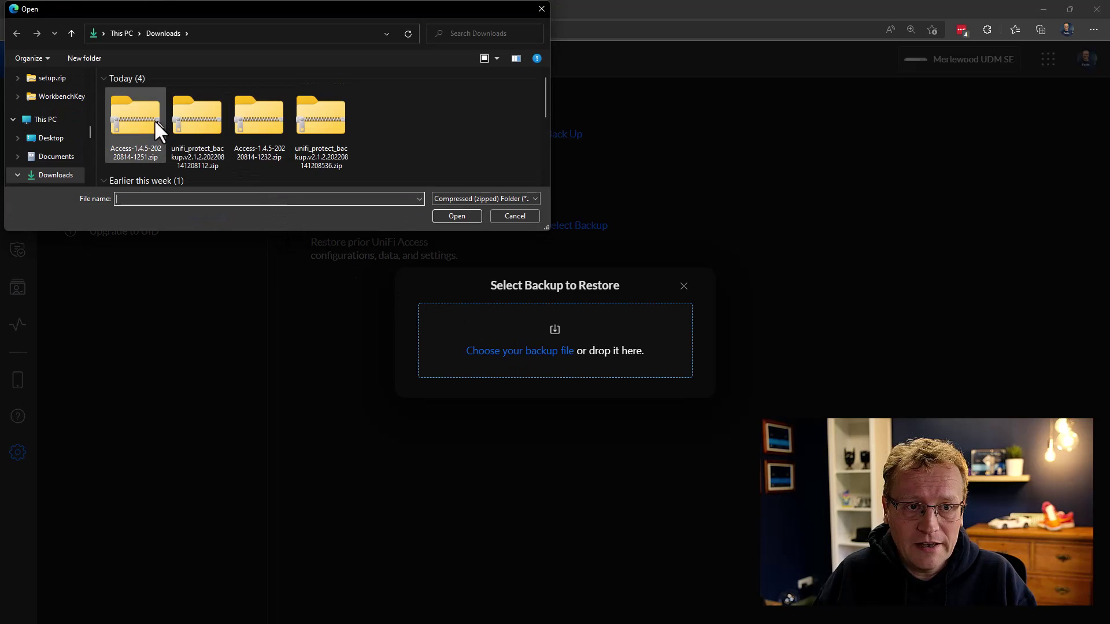
pyautogui.click(133, 115)
pyautogui.doubleClick(132, 114)
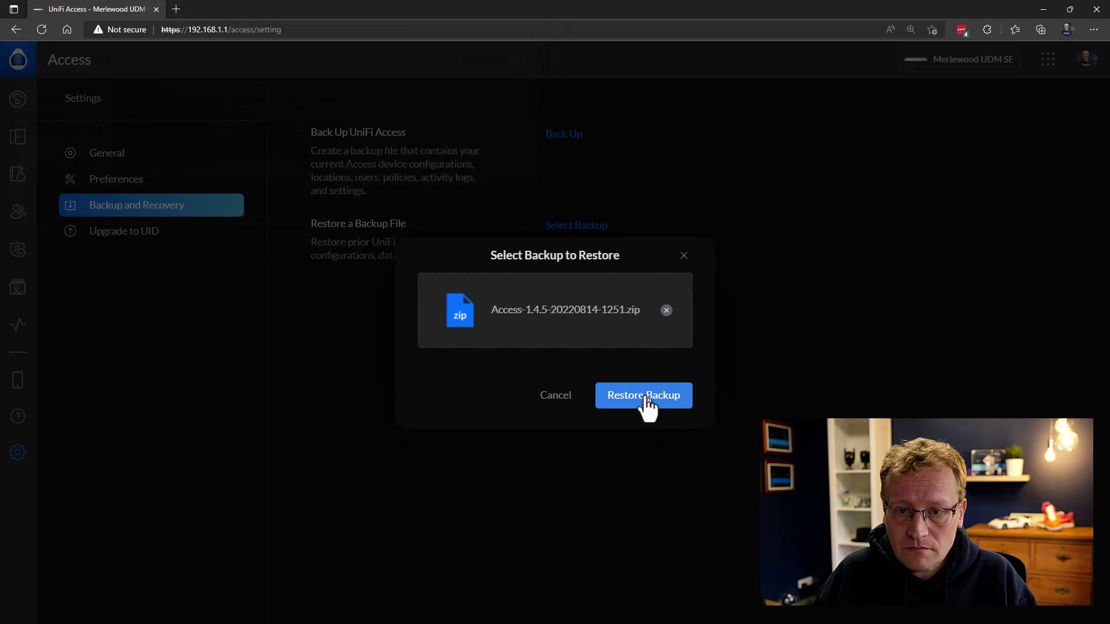
pyautogui.click(645, 397)
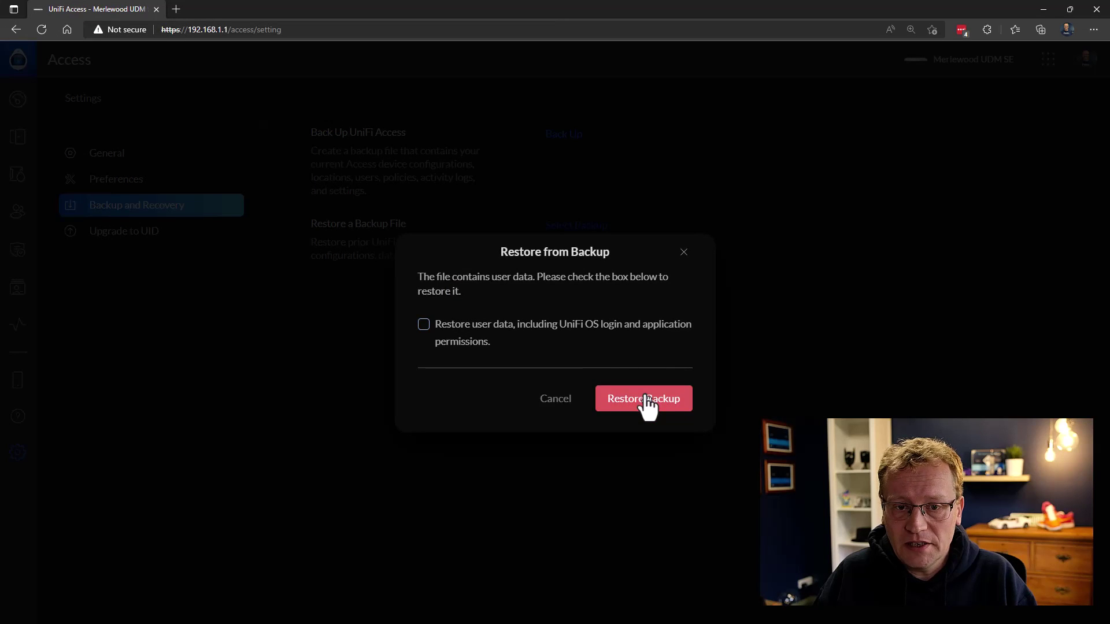
pyautogui.click(424, 324)
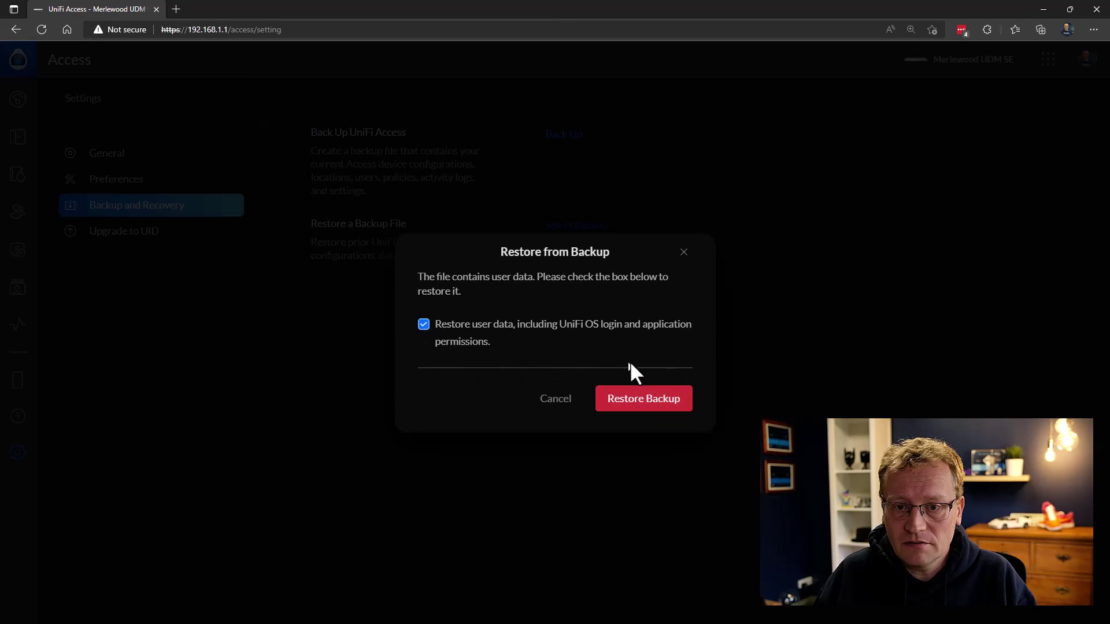
pyautogui.click(642, 400)
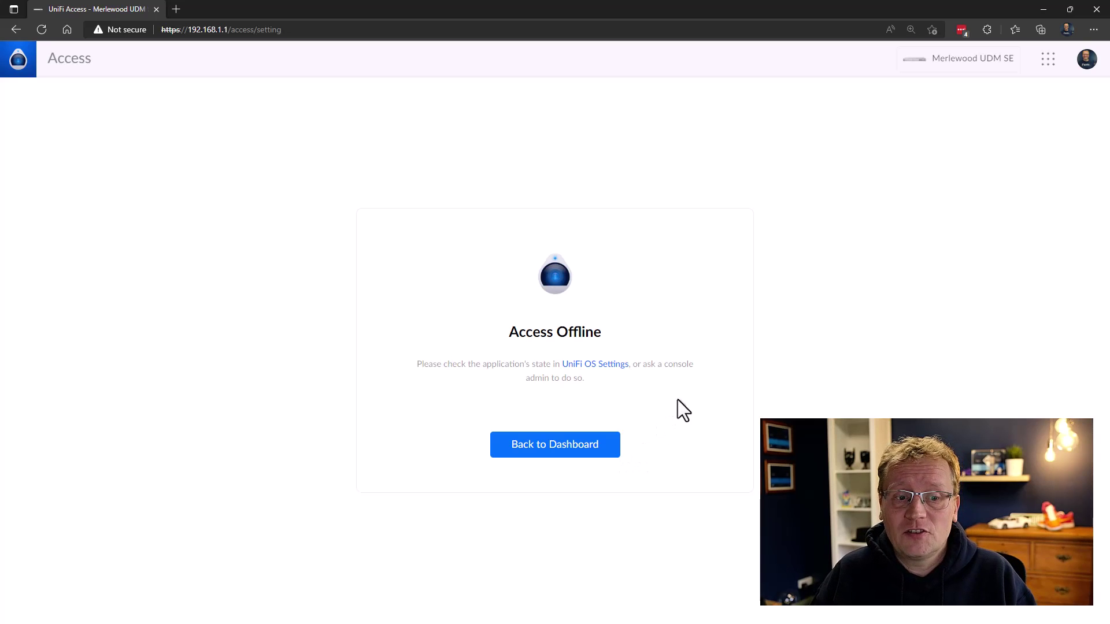
# - Return to the console dashboard and reopen Access to view restored Office Door activity
pyautogui.click(537, 448)
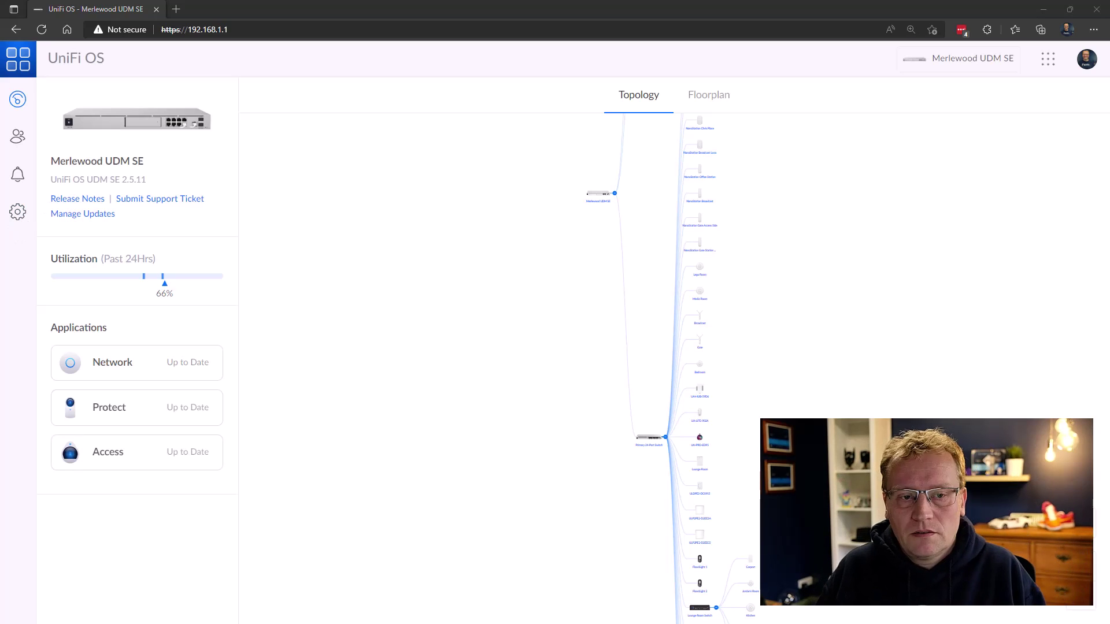
pyautogui.click(88, 466)
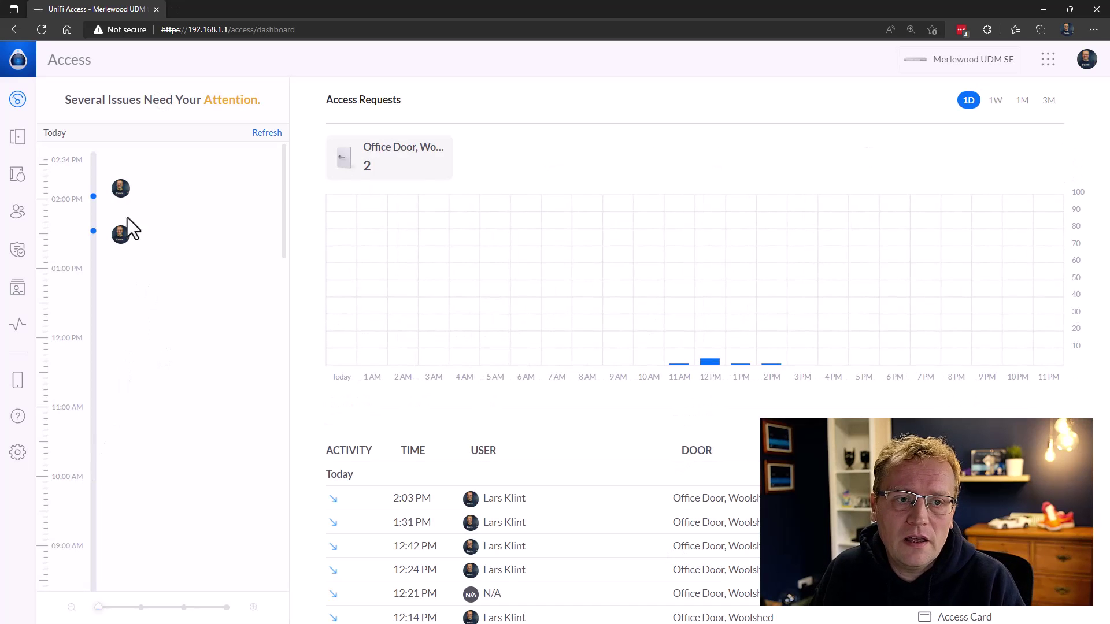
pyautogui.moveTo(124, 195)
pyautogui.moveTo(123, 237)
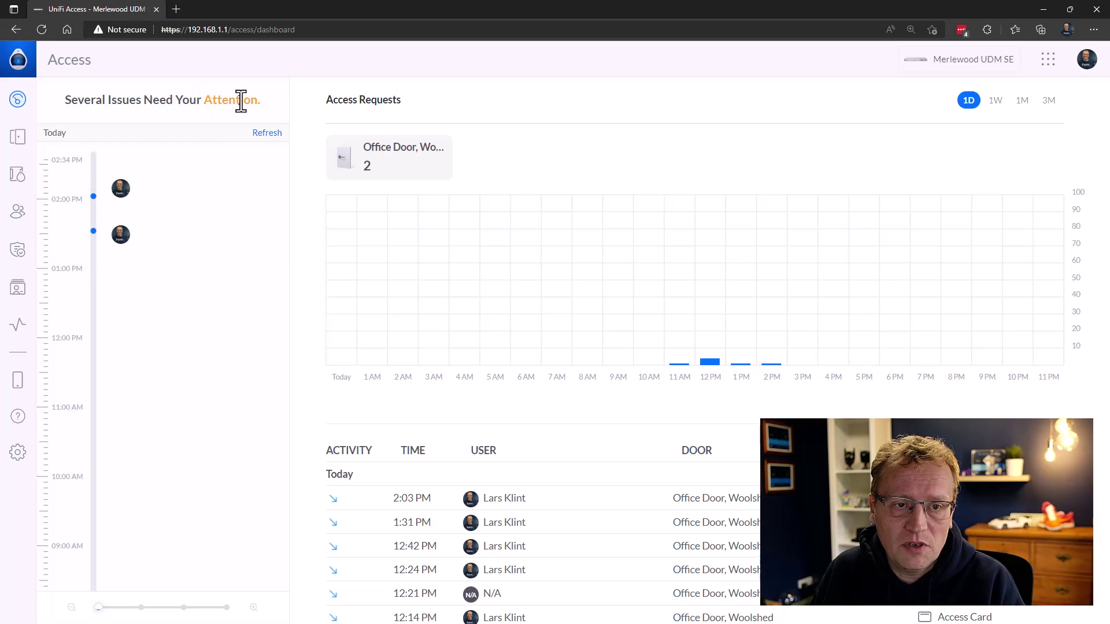
pyautogui.moveTo(233, 100)
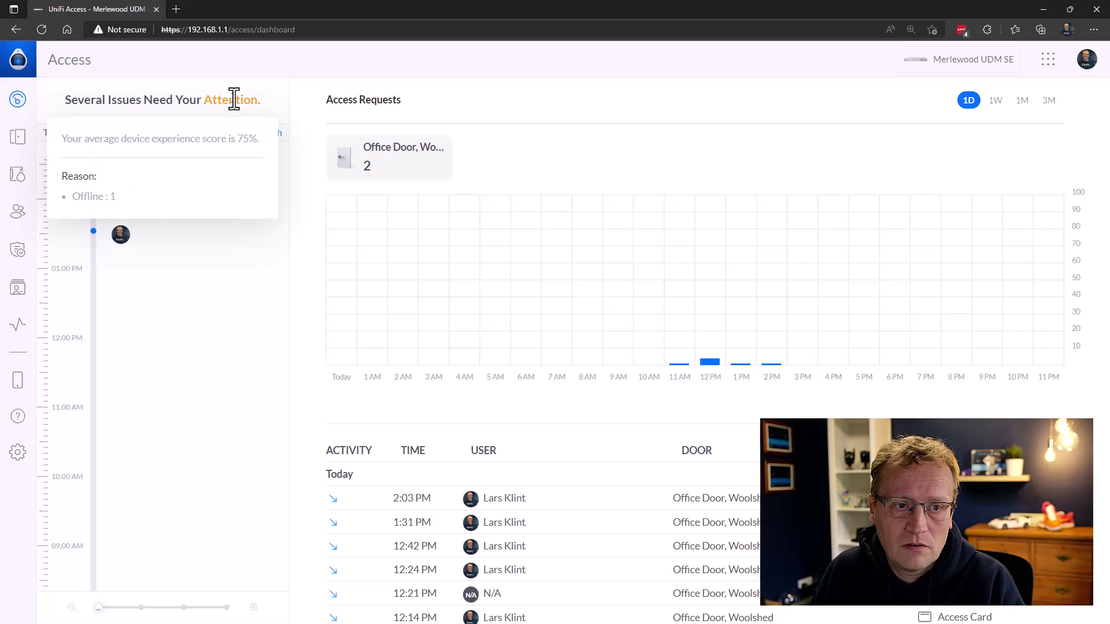
# - Inspect the offline Office Door - Woolshed - Entry reader's settings and overview in Devices
pyautogui.click(18, 181)
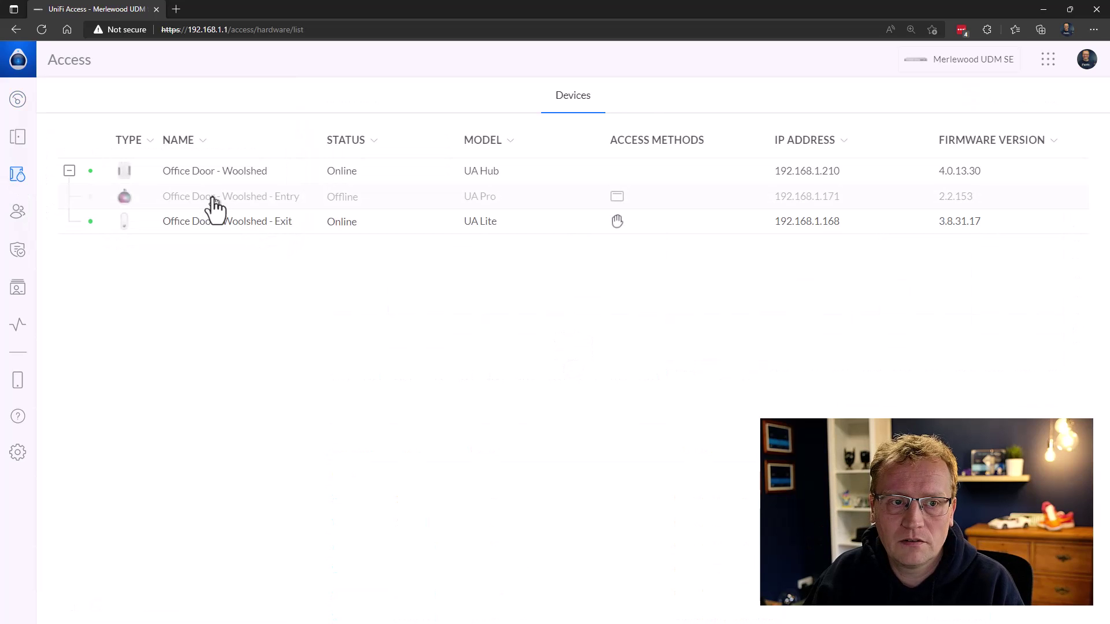
pyautogui.click(217, 209)
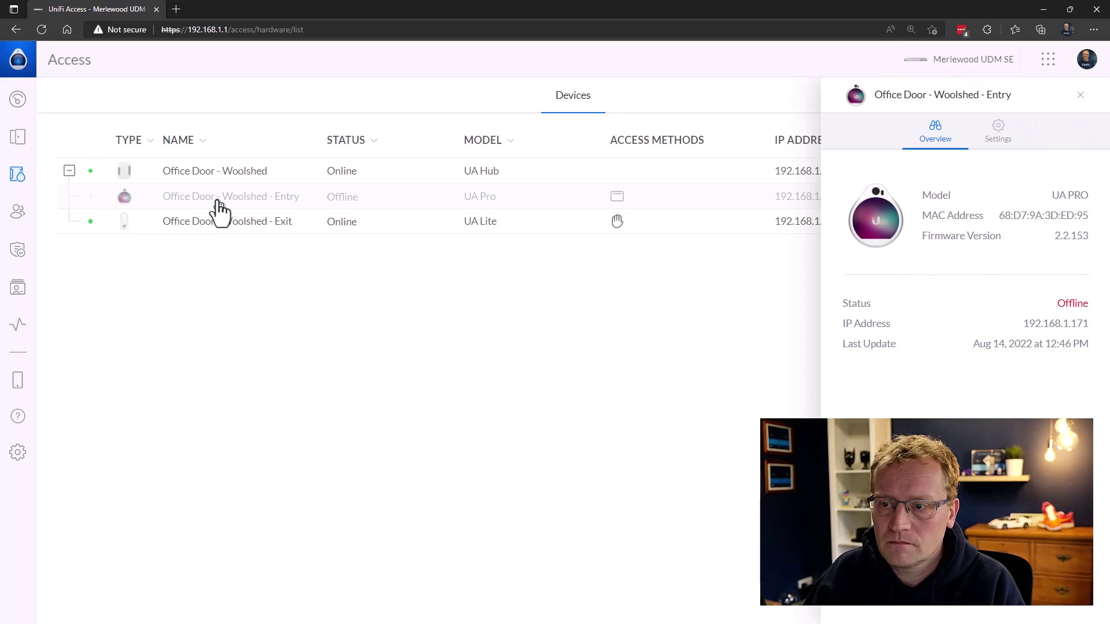
pyautogui.click(998, 137)
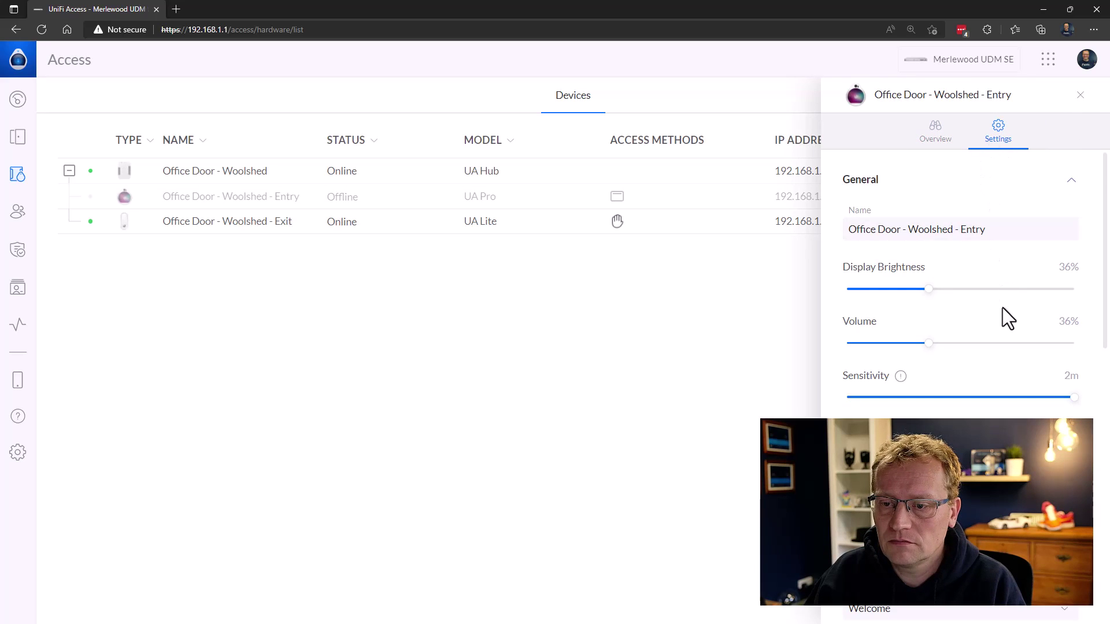
pyautogui.scroll(-2, 1002, 308)
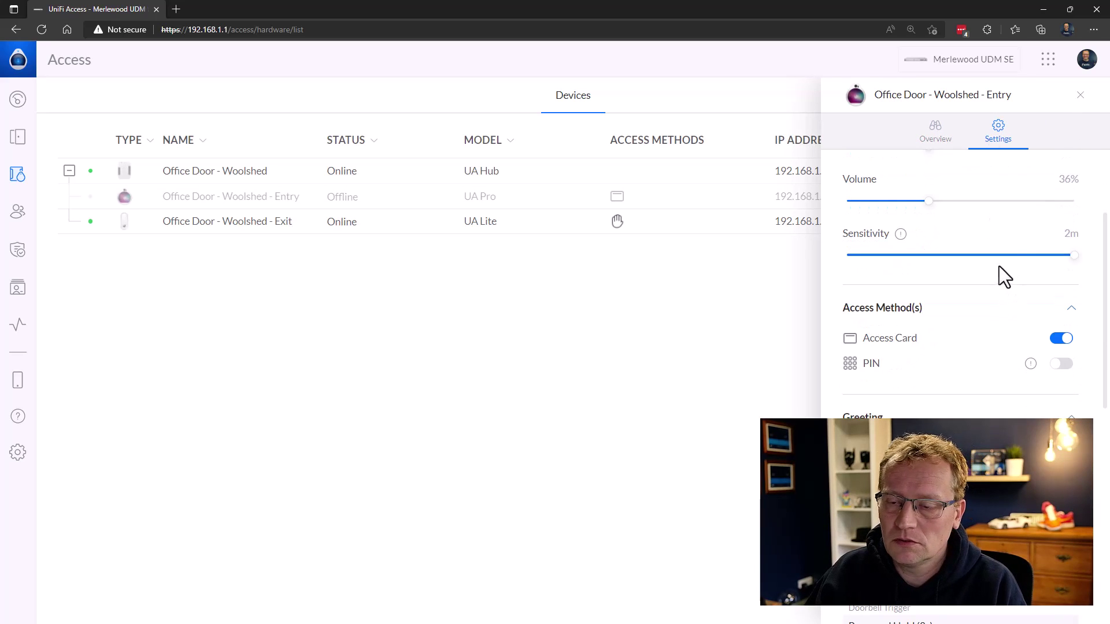
pyautogui.scroll(2, 969, 304)
pyautogui.click(934, 130)
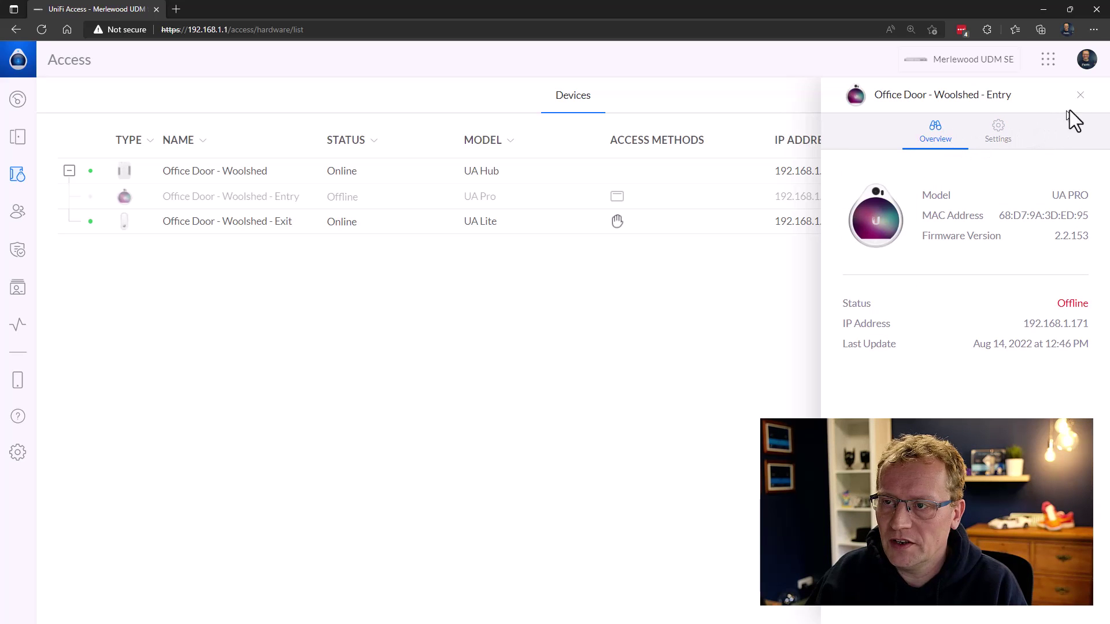
pyautogui.click(1080, 95)
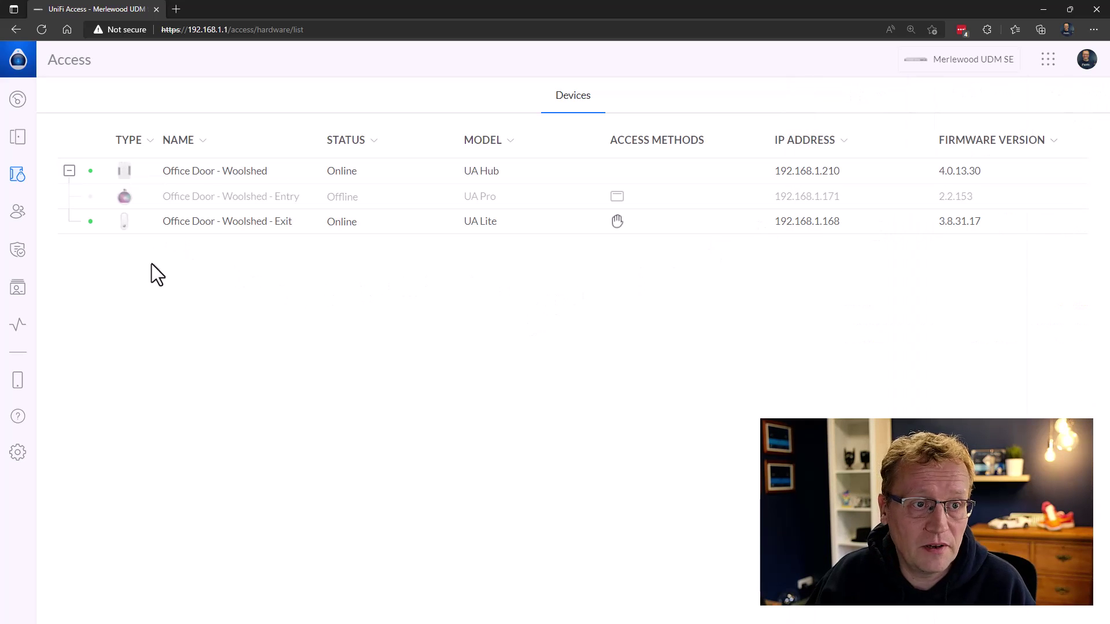
pyautogui.click(1047, 59)
# - Switch to UniFi OS and check that Network, Protect and Access are up to date
pyautogui.click(933, 212)
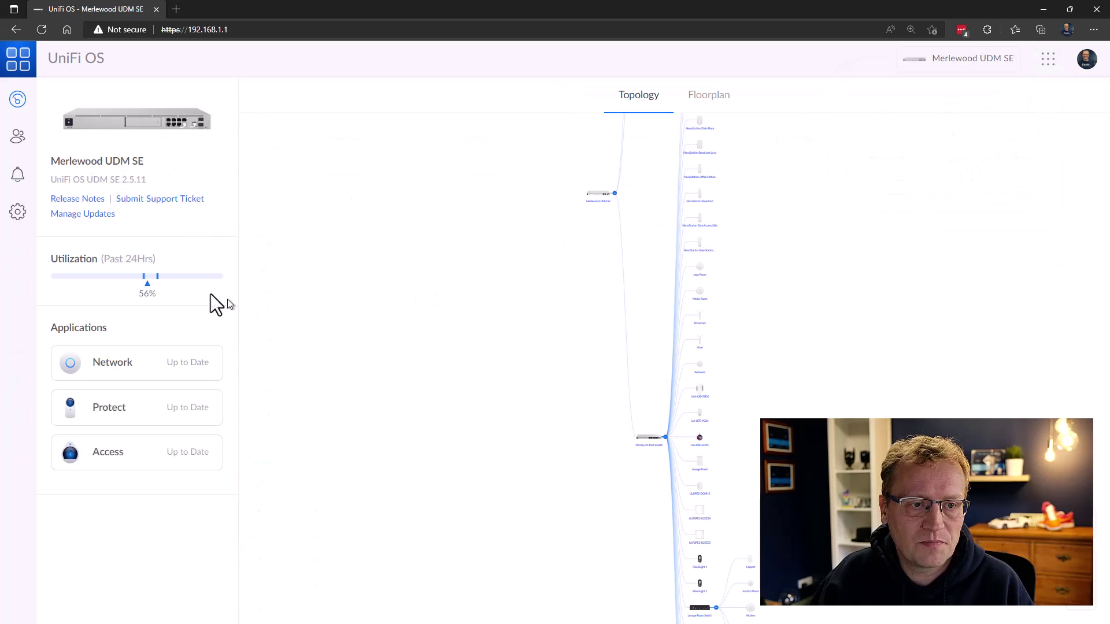
pyautogui.click(89, 219)
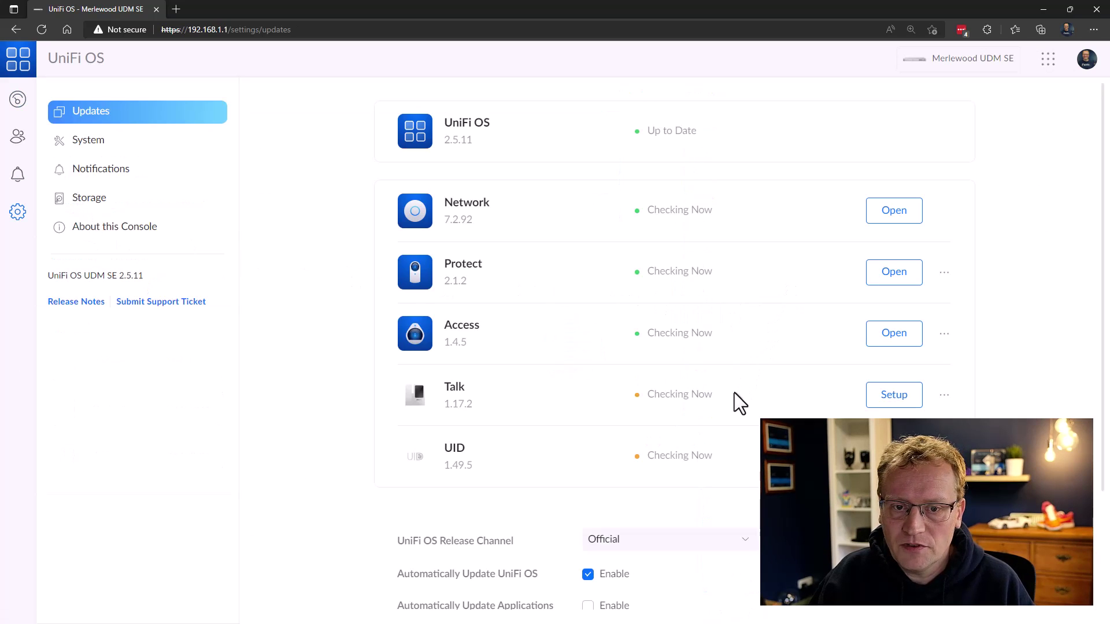
pyautogui.scroll(-3, 734, 393)
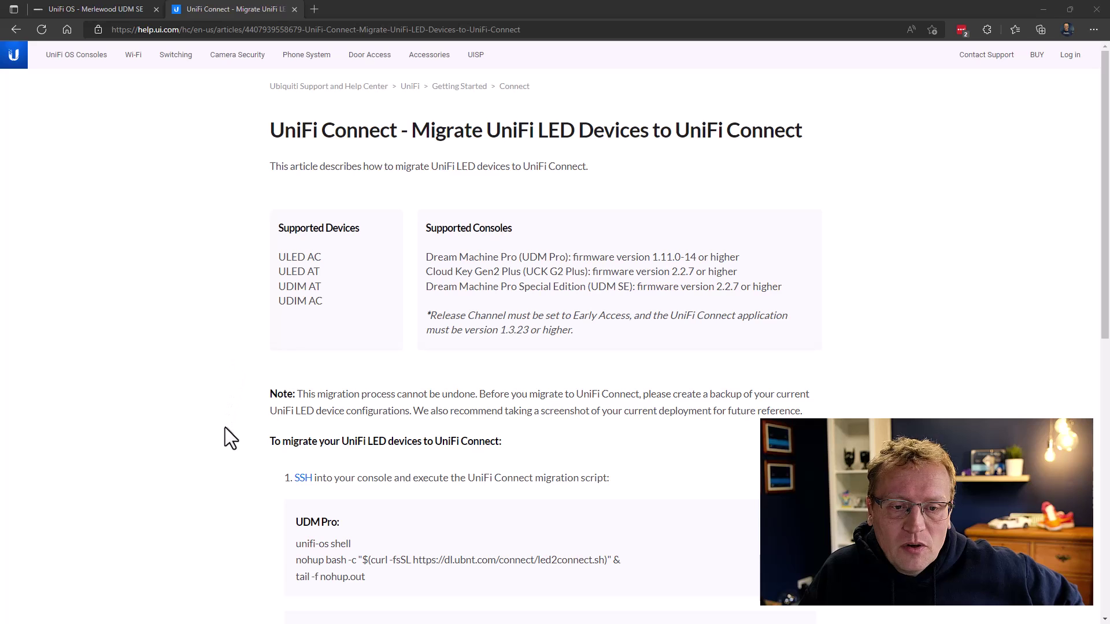
pyautogui.scroll(-5, 225, 429)
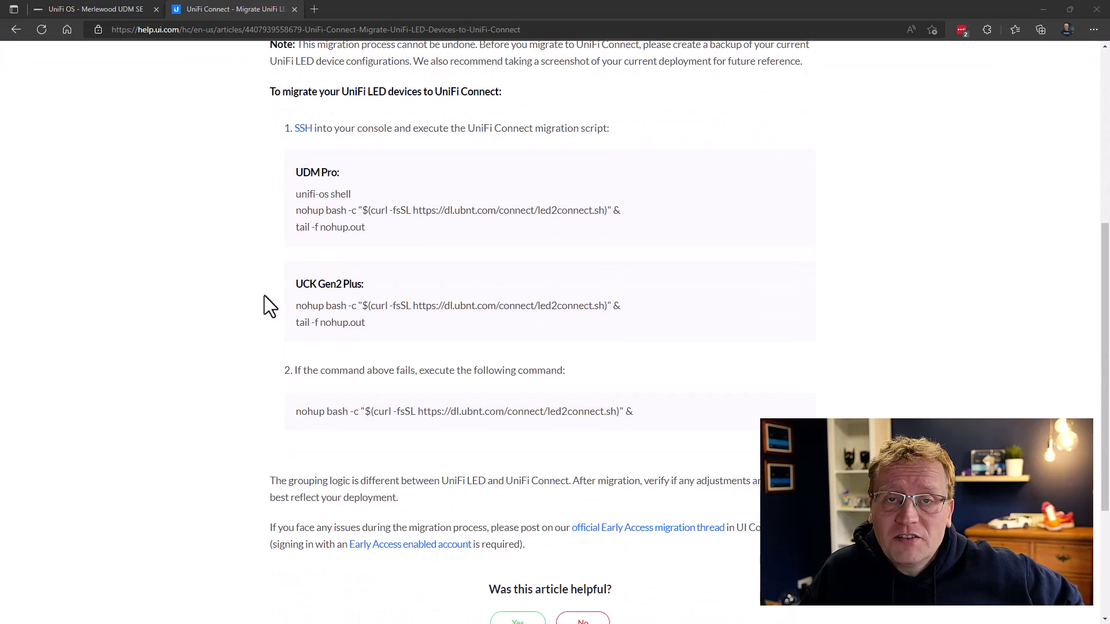
pyautogui.scroll(1, 269, 306)
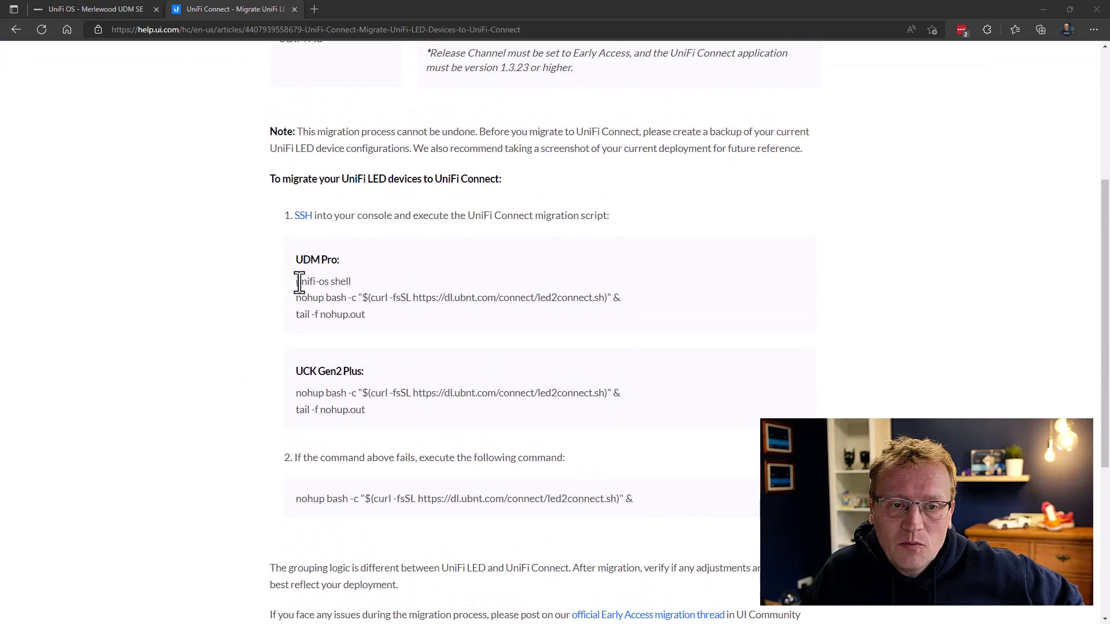
pyautogui.moveTo(298, 280); pyautogui.dragTo(391, 314)
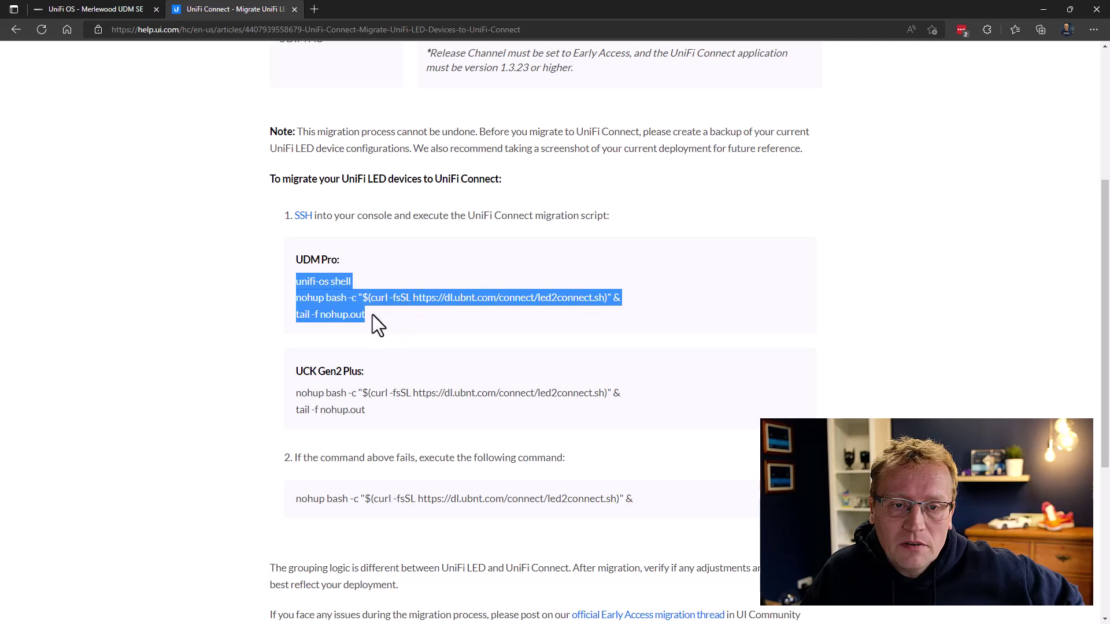
pyautogui.click(372, 315)
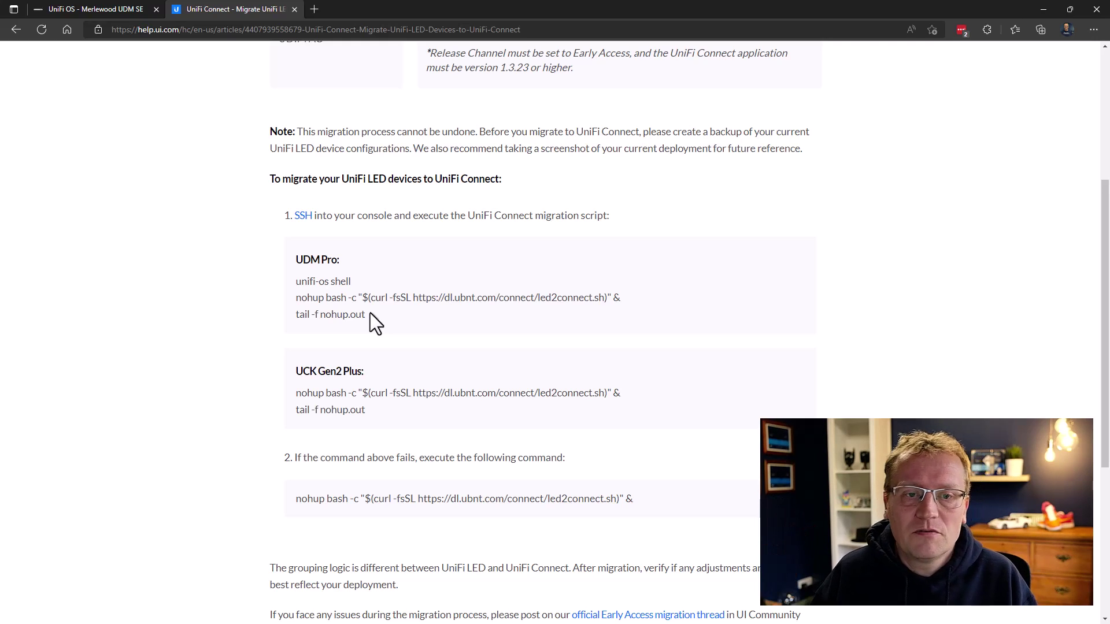
pyautogui.scroll(5, 389, 364)
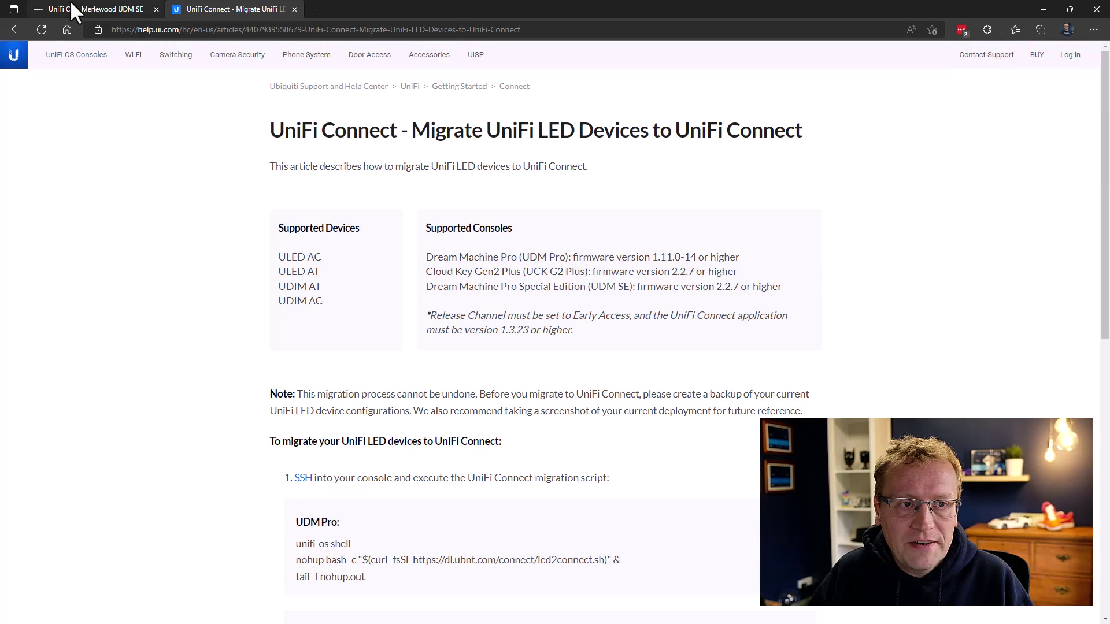
# - Go back to the UniFi OS console home and launch the Network application
pyautogui.click(71, 5)
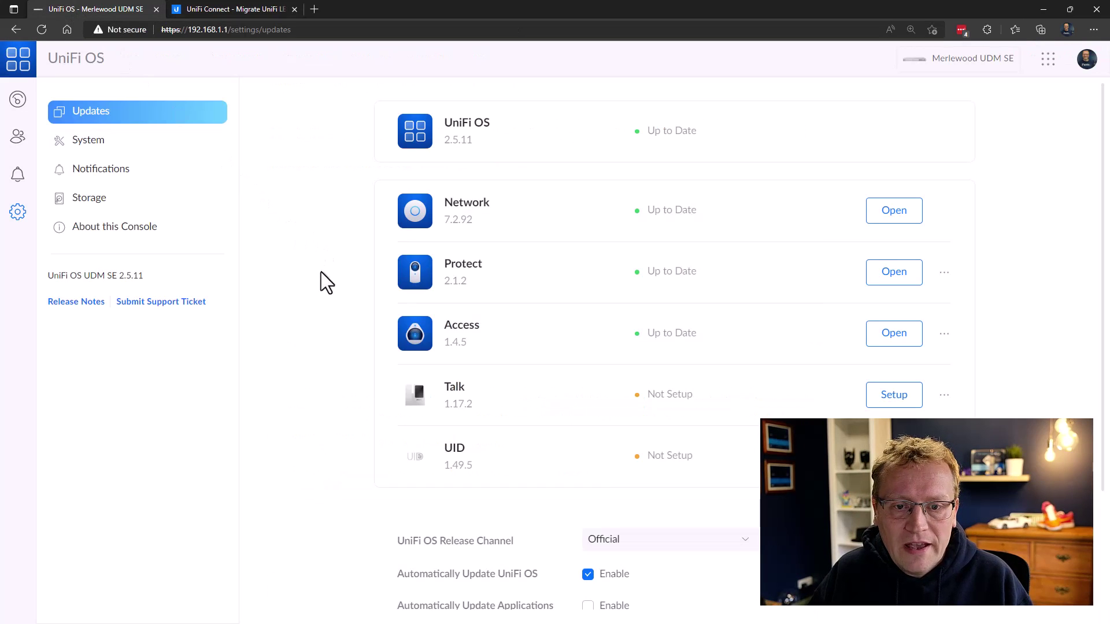
pyautogui.click(18, 60)
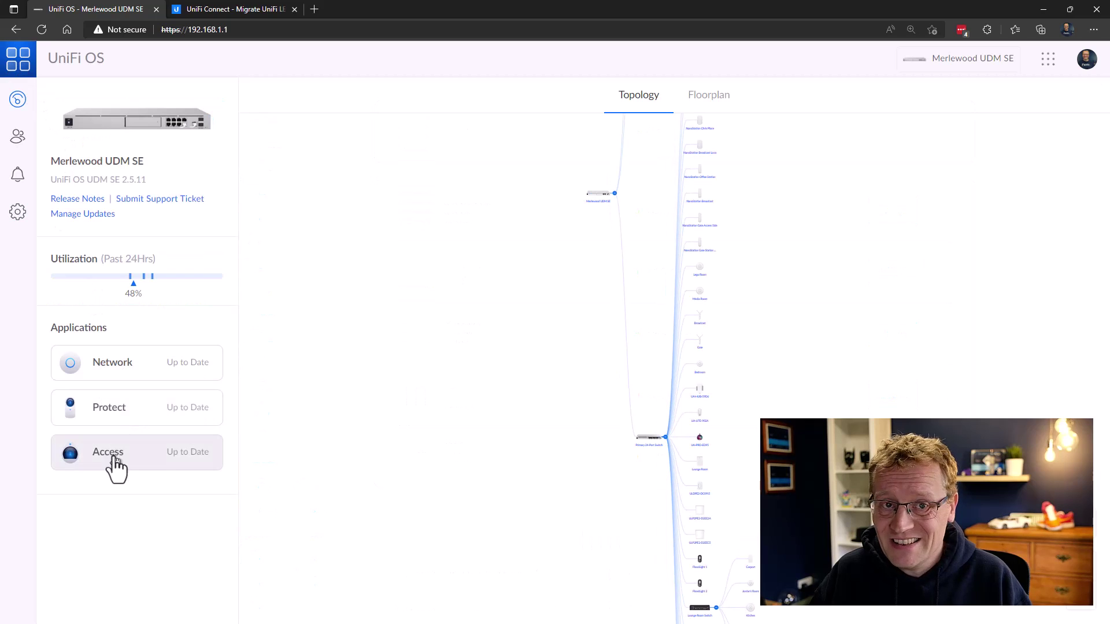
pyautogui.click(104, 377)
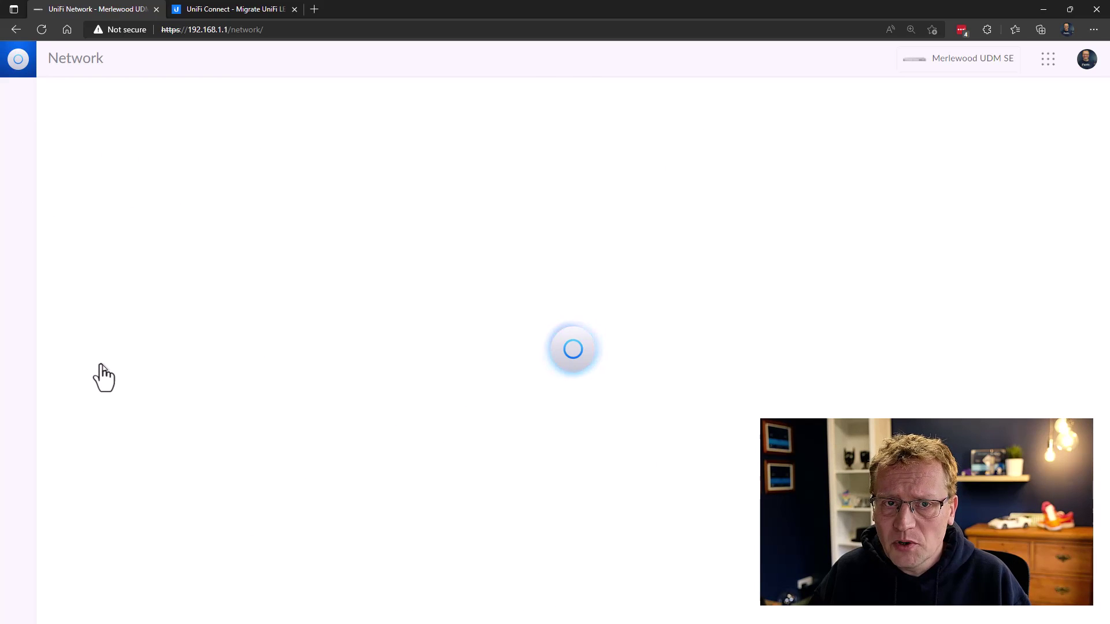